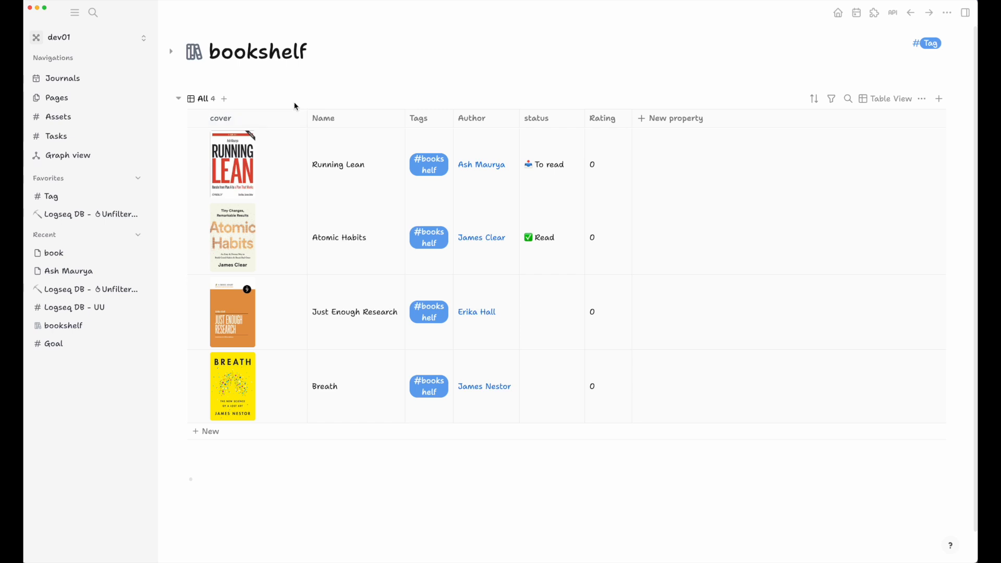
Step: Expand the bookshelf tag's properties and check the Author property's type and node tag settings
left_click(174, 53)
left_click(233, 134)
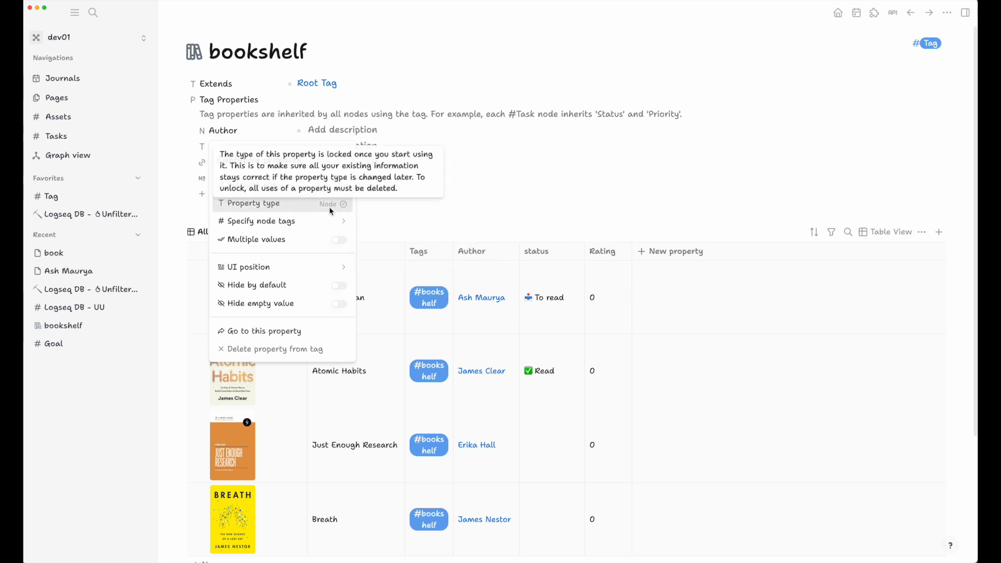
mouse_move(310, 193)
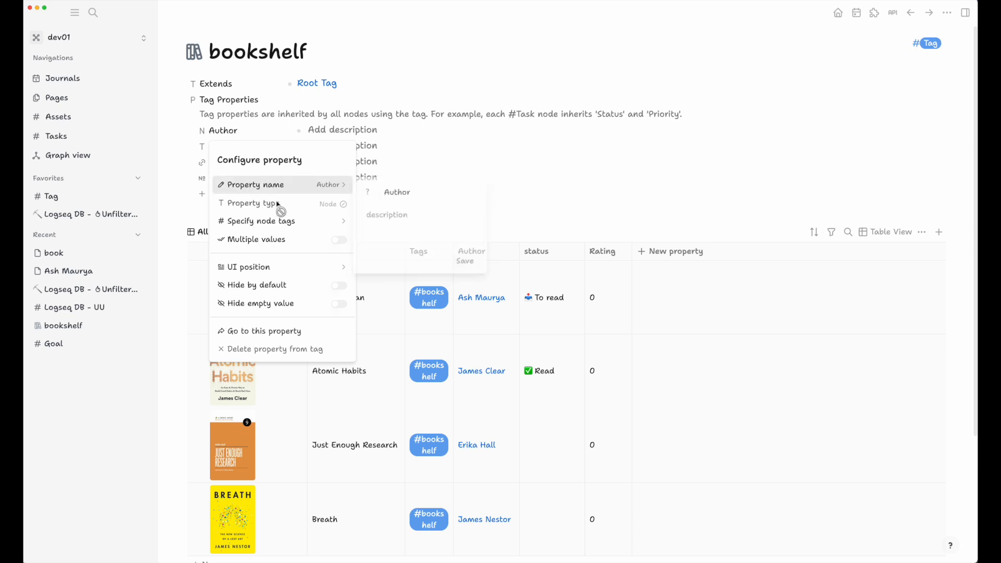
mouse_move(318, 224)
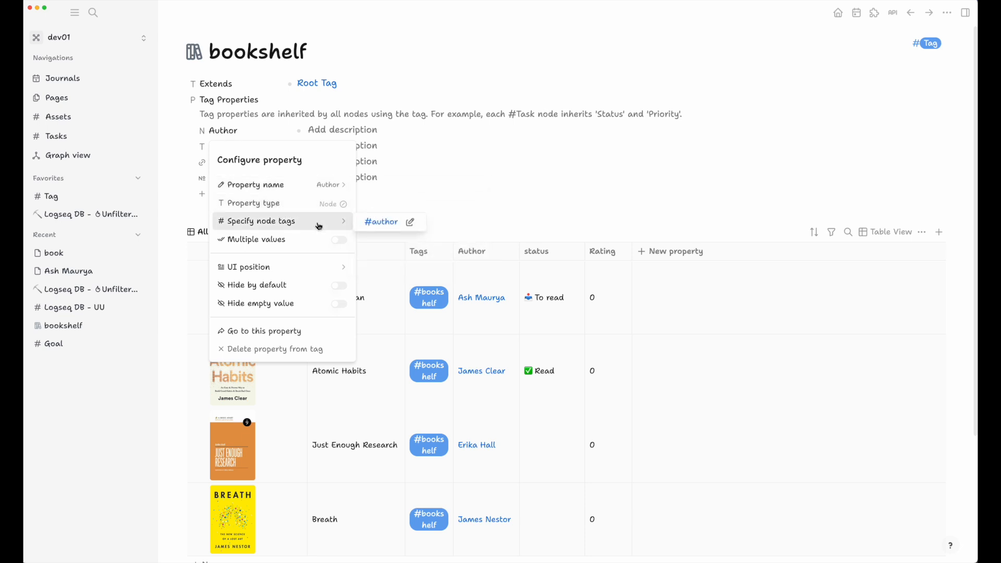
left_click(387, 228)
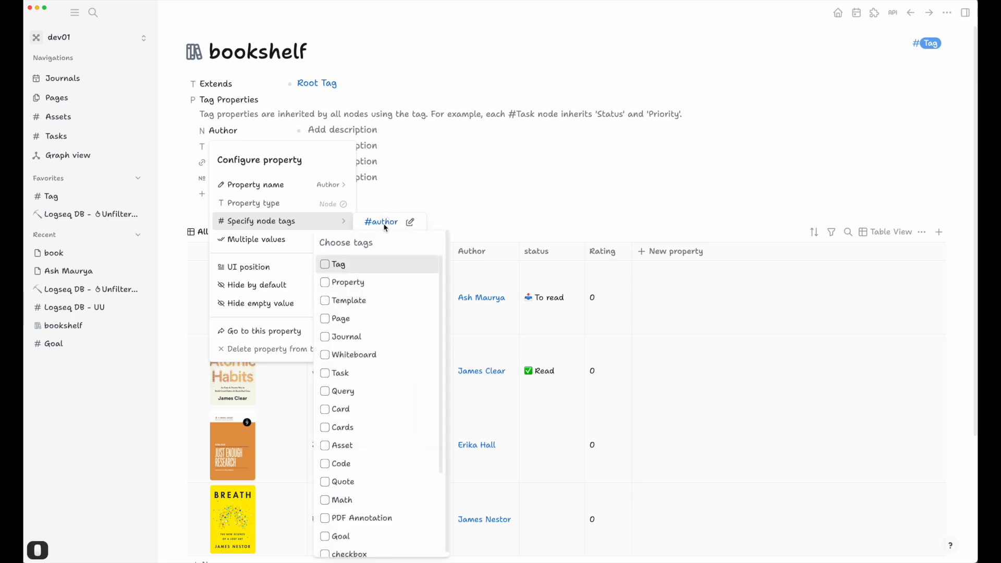
Step: Close the Author property's settings and widen the Tags column so each bookshelf tag fits on one line
left_click(462, 221)
left_click(456, 223)
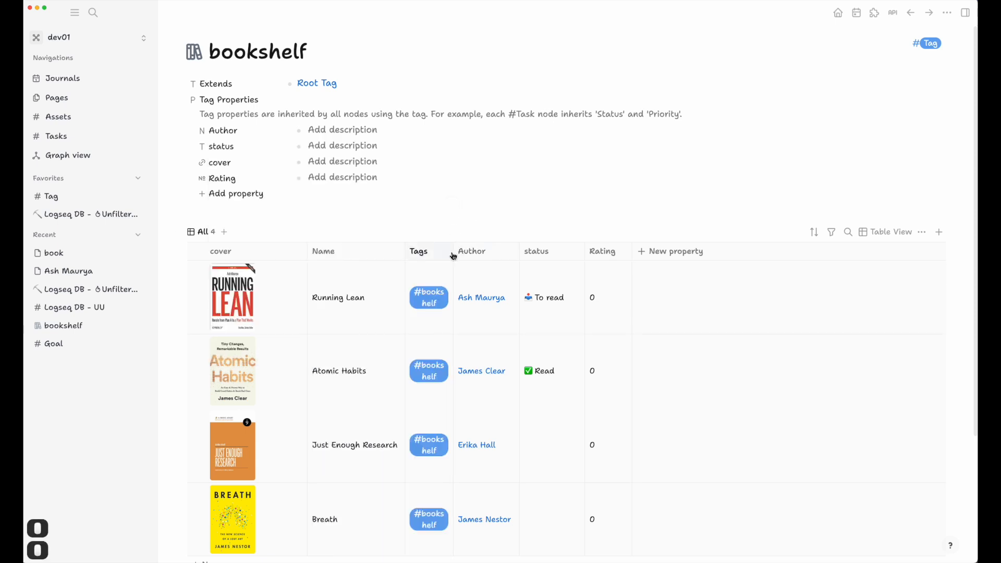
left_click_drag(488, 257, 490, 257)
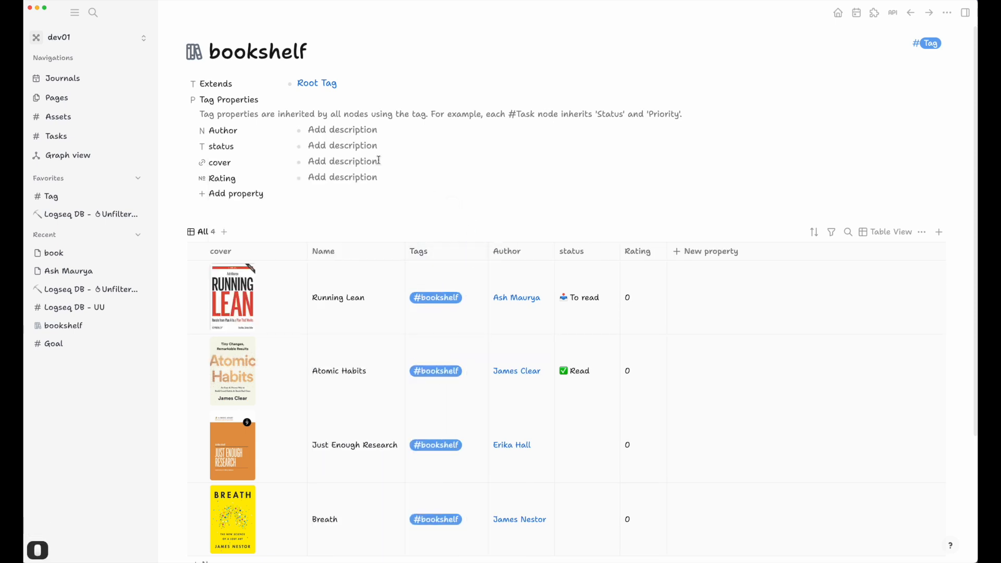
Step: Add a choice titled "archived" to the status property's available choices
left_click(230, 150)
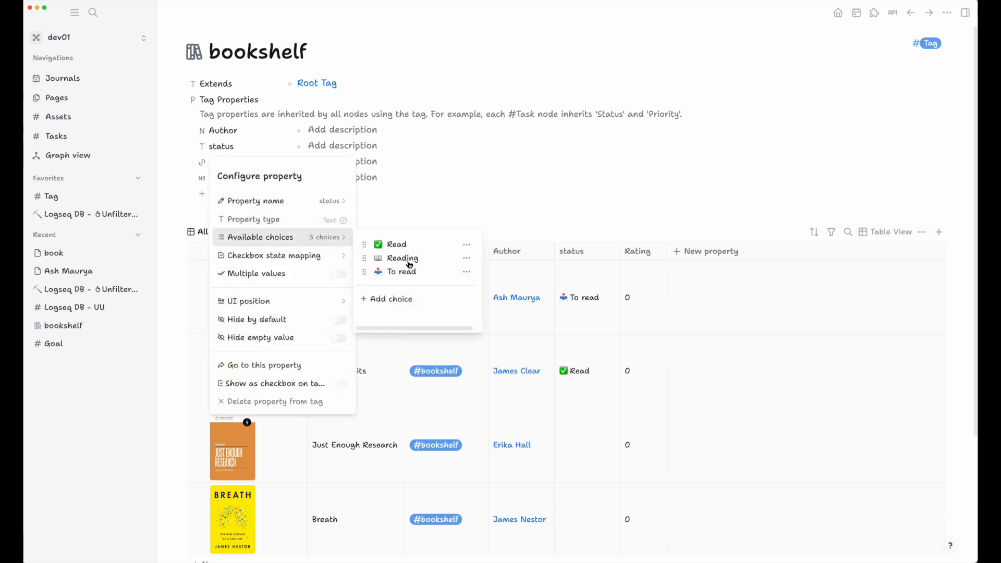
left_click(392, 307)
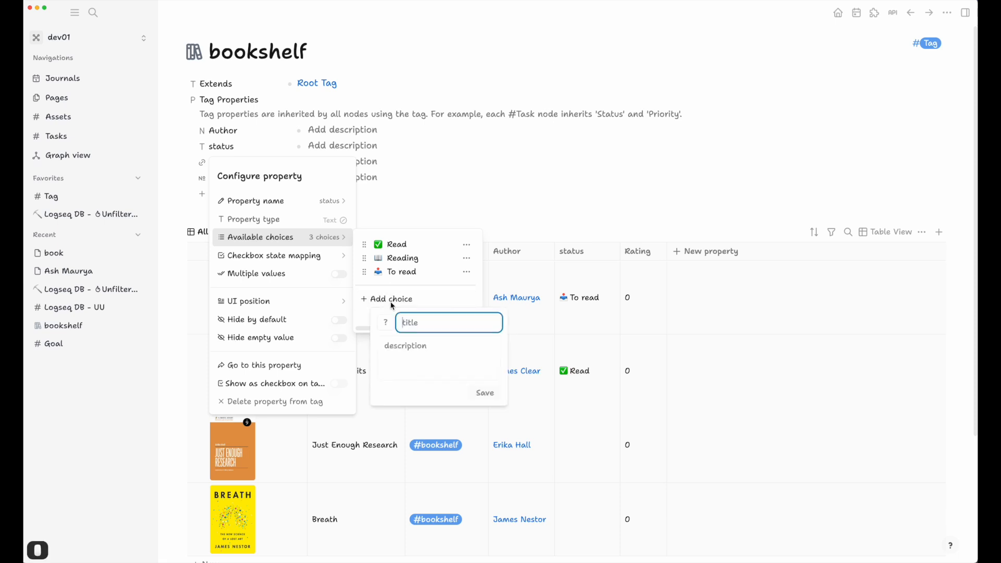
type("archived")
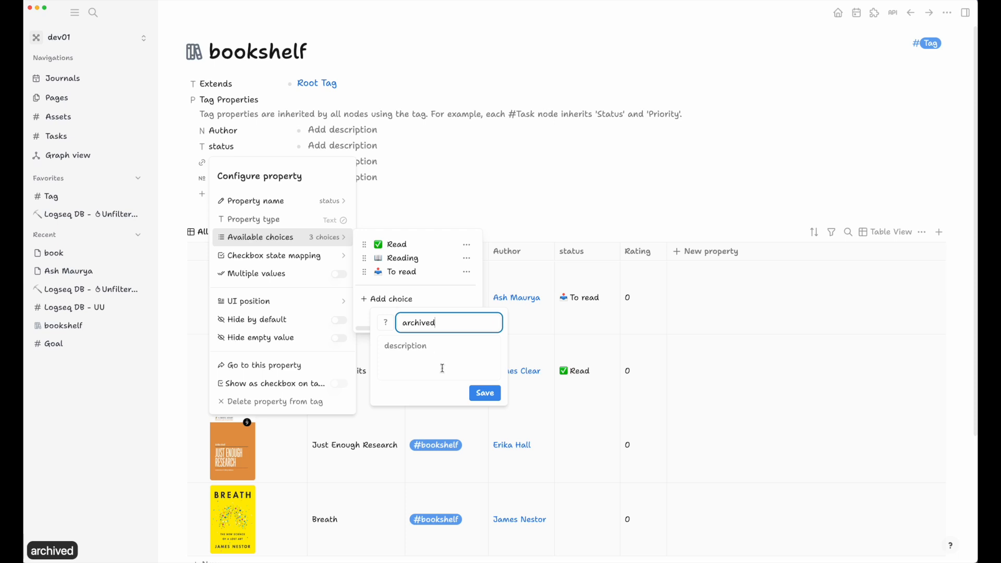
left_click(476, 393)
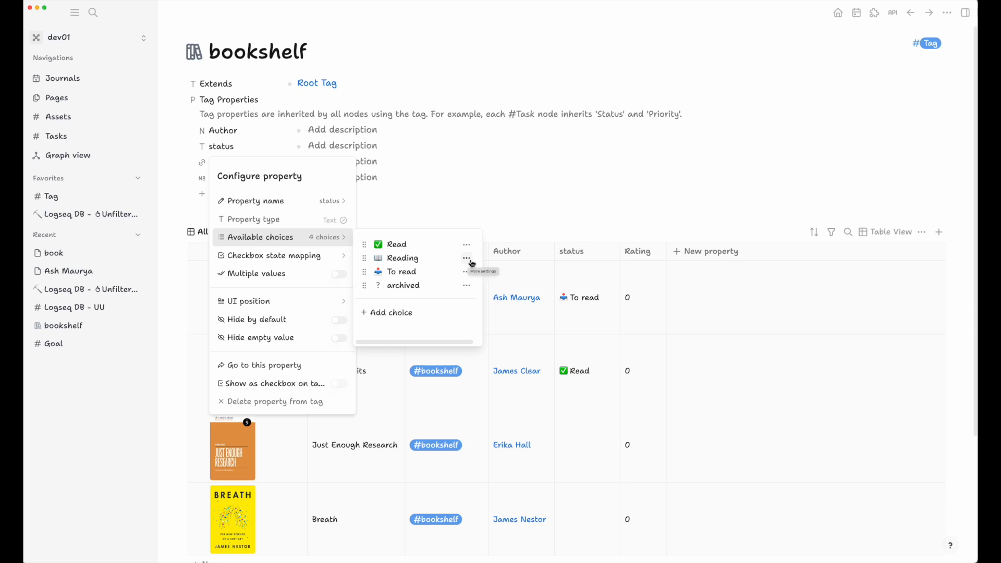
Step: Make "To read" the default choice of the status property and move it to the first place among the choices
left_click(465, 268)
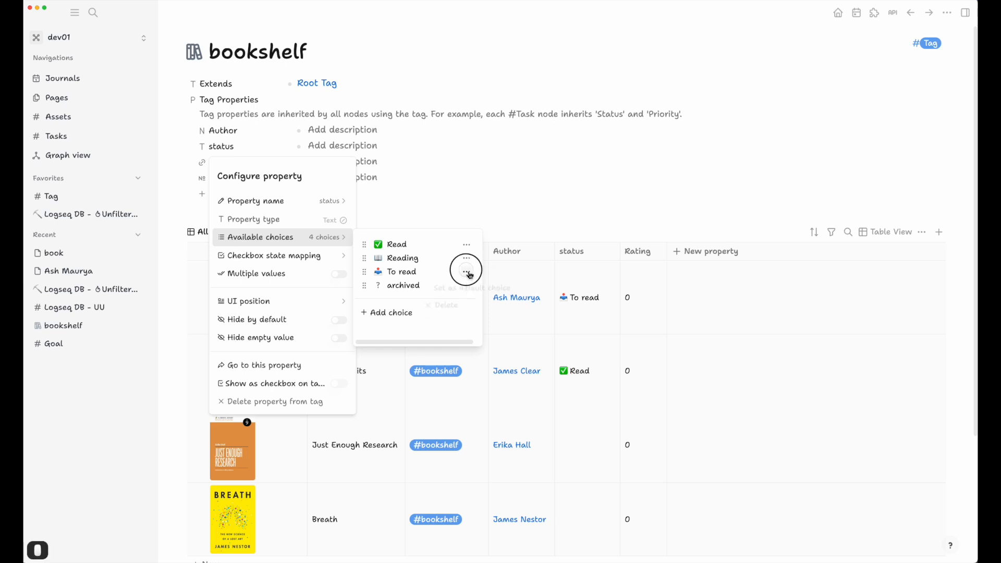
left_click(456, 292)
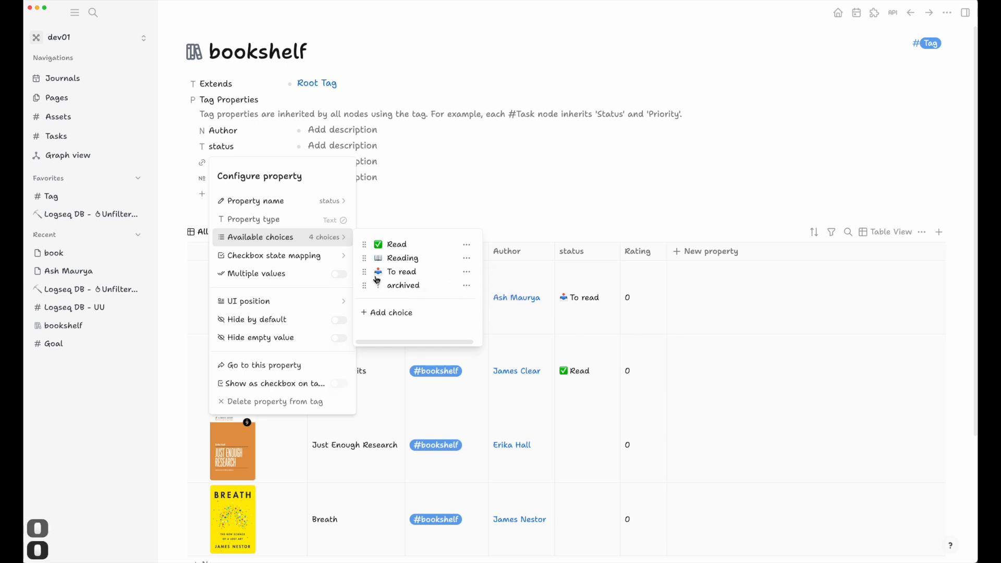
left_click_drag(366, 259, 362, 241)
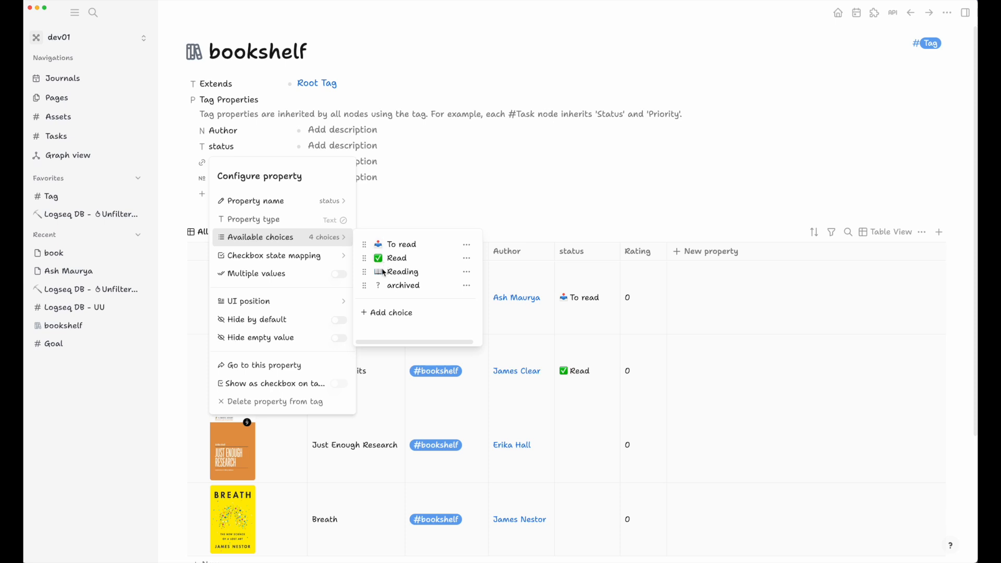
Step: Search the icons for "box", give the archived choice a square box icon, and close the status property's settings
left_click(380, 286)
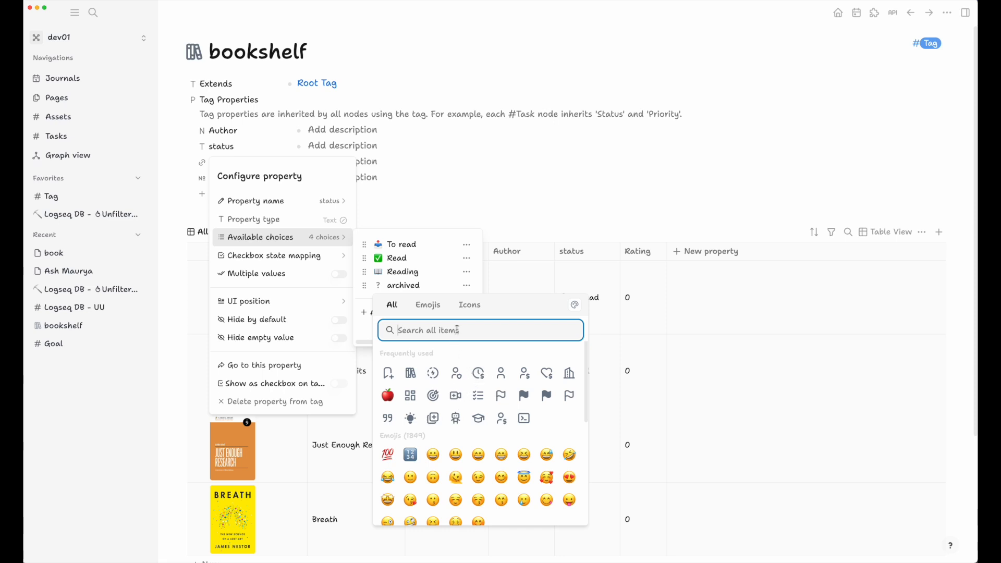
type("box")
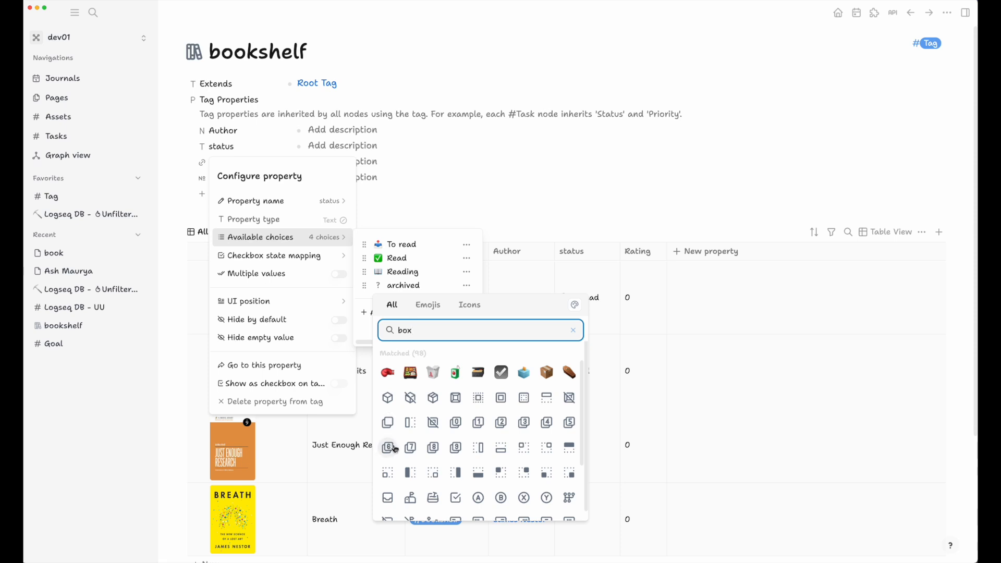
left_click(501, 398)
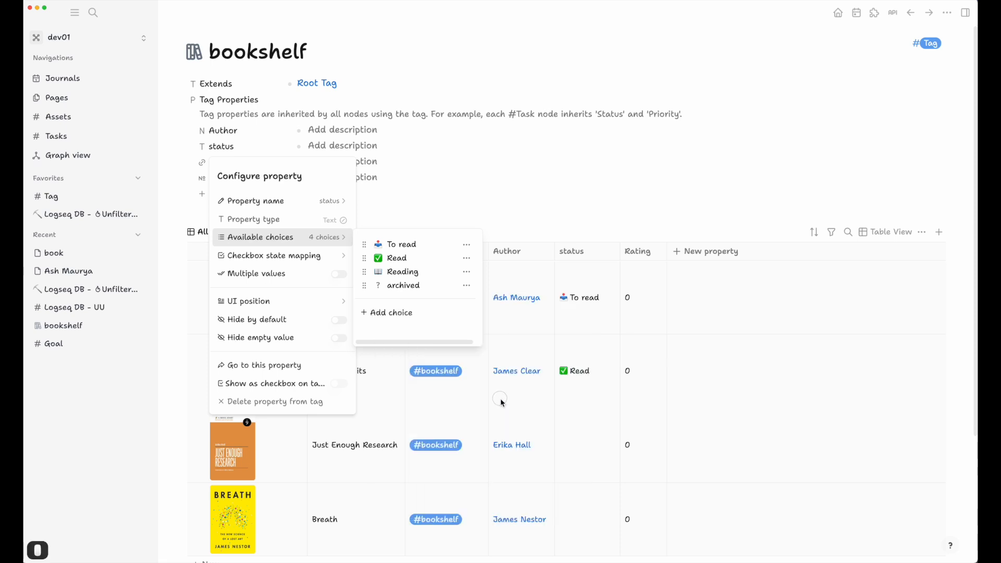
left_click(488, 180)
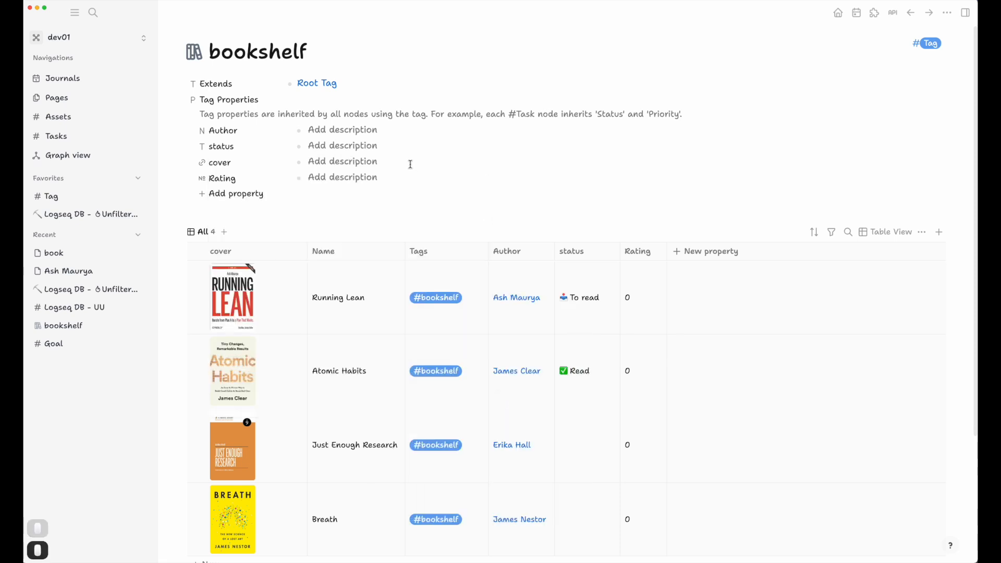
Step: Review the Rating property's available choices and look over the statuses of the books in the bookshelf table
left_click(229, 180)
mouse_move(306, 271)
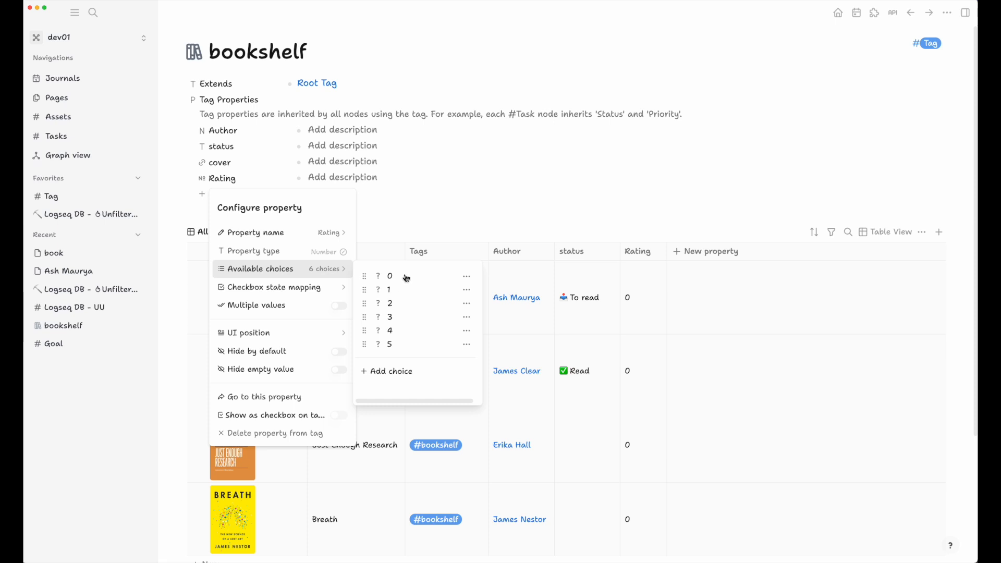
left_click(400, 220)
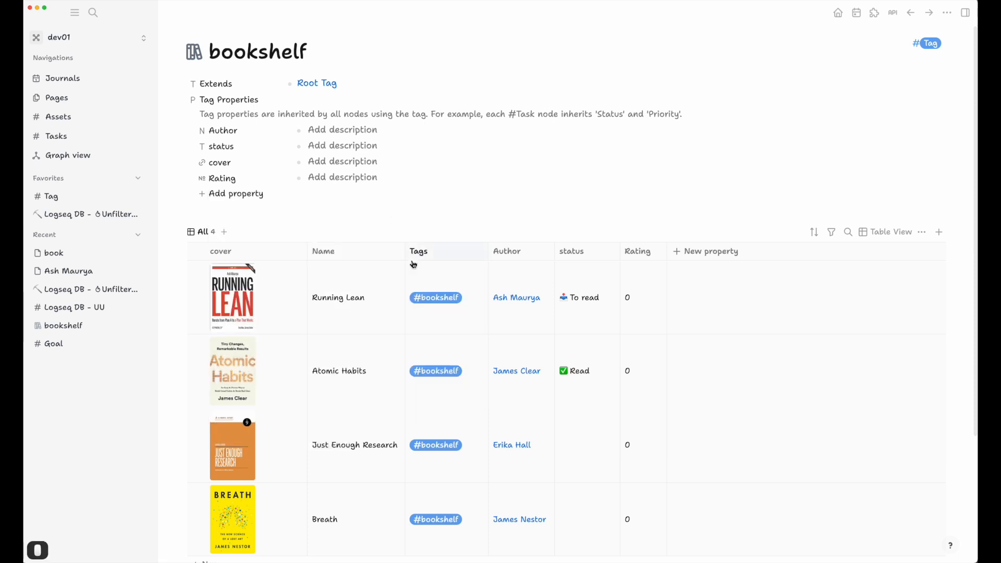
scroll(412, 261, "down", 1)
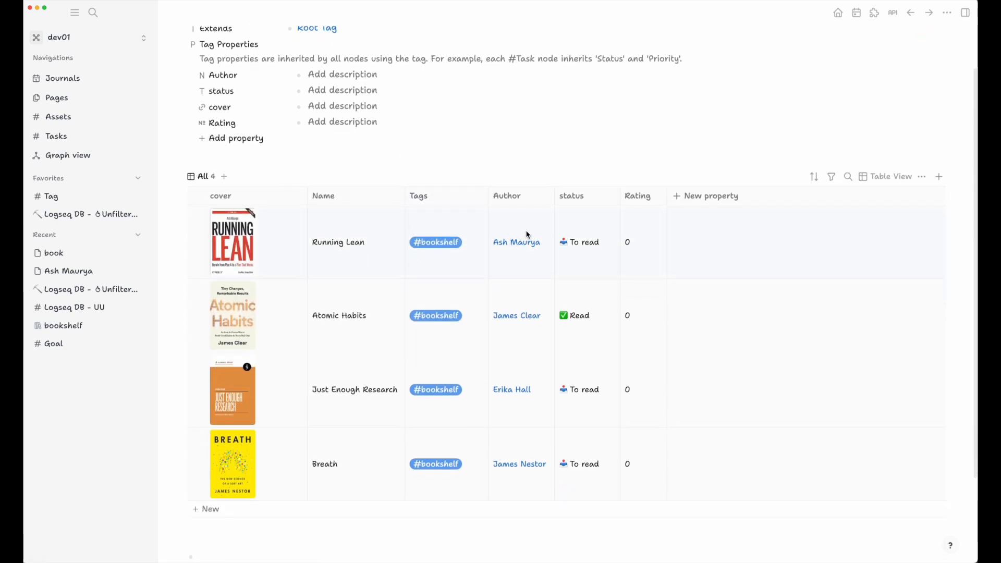
scroll(444, 320, "down", 1)
scroll(443, 320, "down", 1)
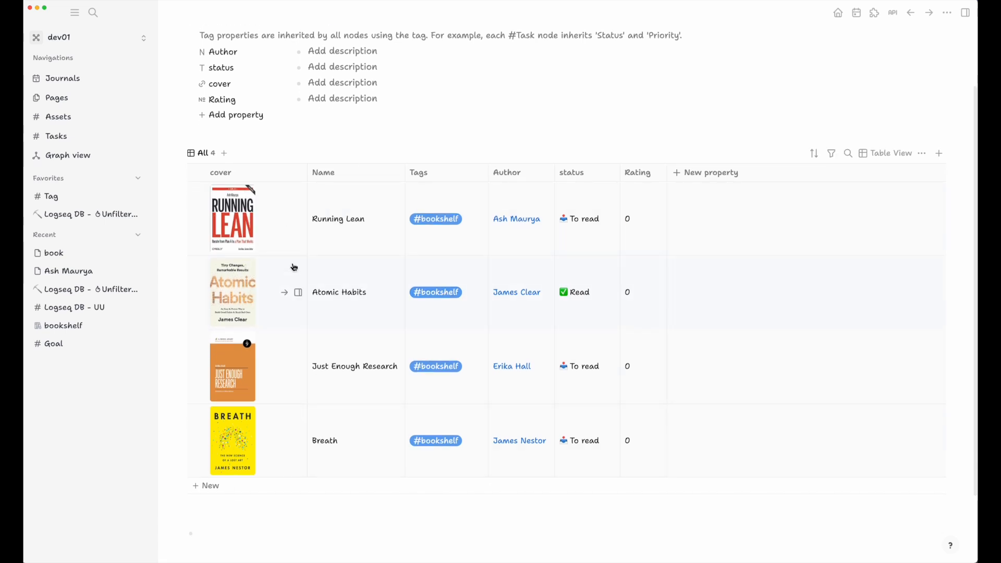
Step: Open the Logseq DB – Unfiltered and Unedited page and examine the enlarged book table image from the Logseq website
left_click(91, 215)
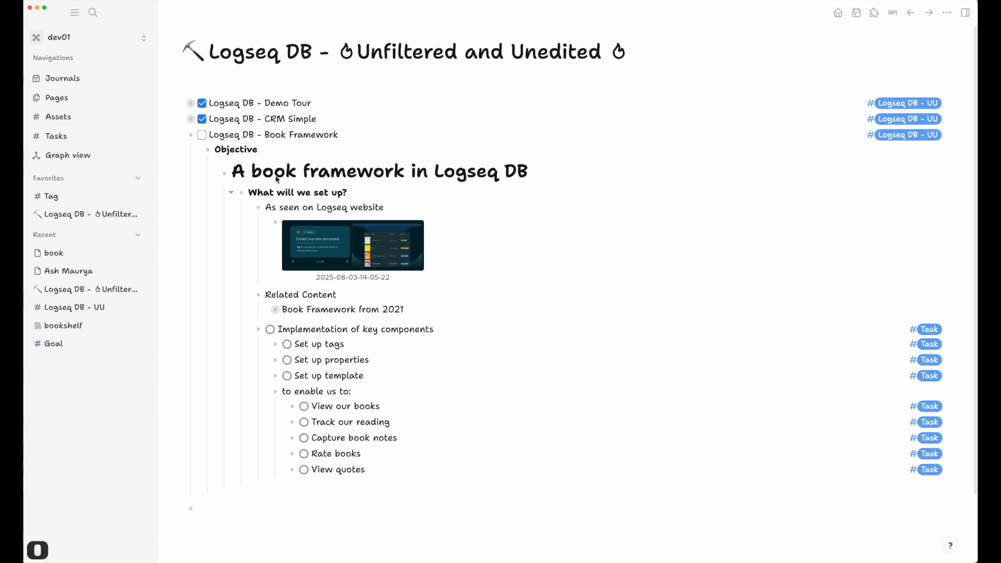
left_click(415, 245)
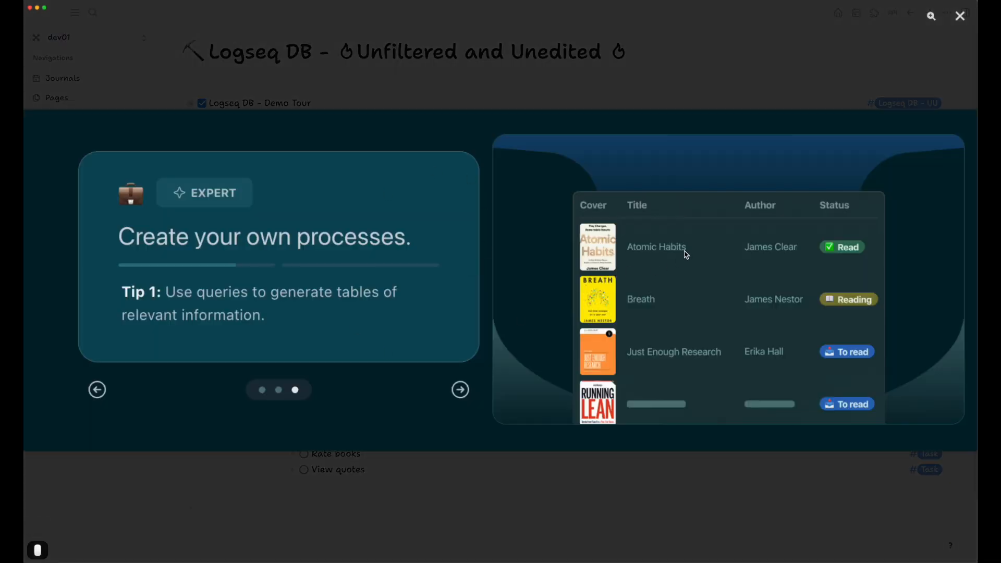
left_click(661, 62)
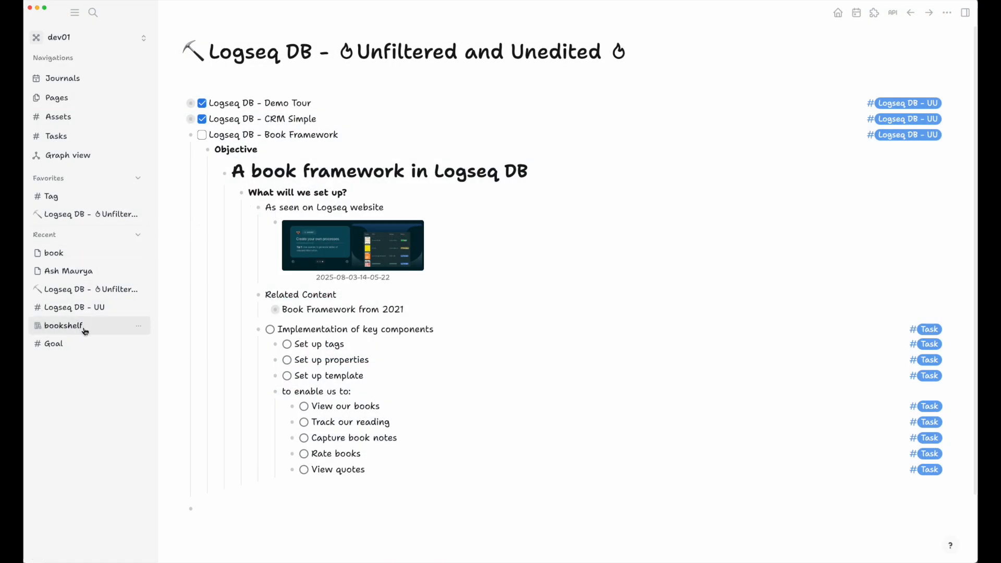
Step: Return to the bookshelf tag page and set the status of Running Lean to Read and of Atomic Habits to Reading
left_click(82, 326)
scroll(590, 226, "down", 1)
scroll(589, 226, "down", 2)
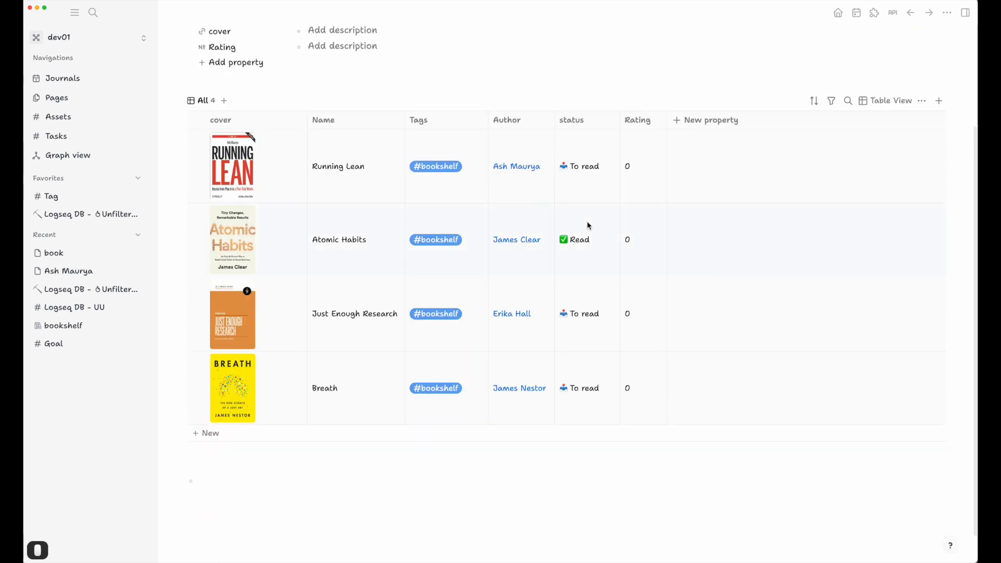
left_click(580, 168)
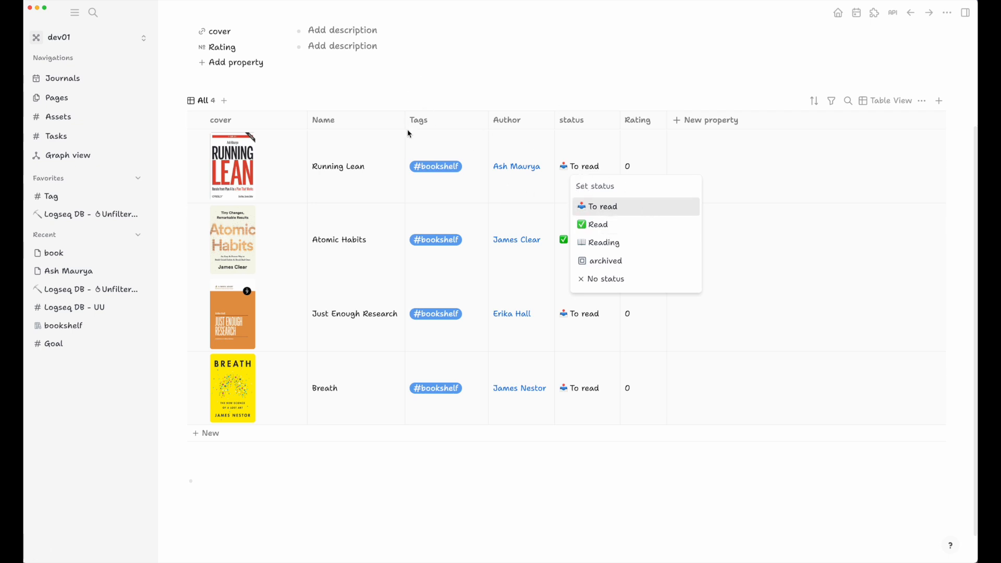
left_click(603, 229)
left_click(595, 242)
left_click(595, 317)
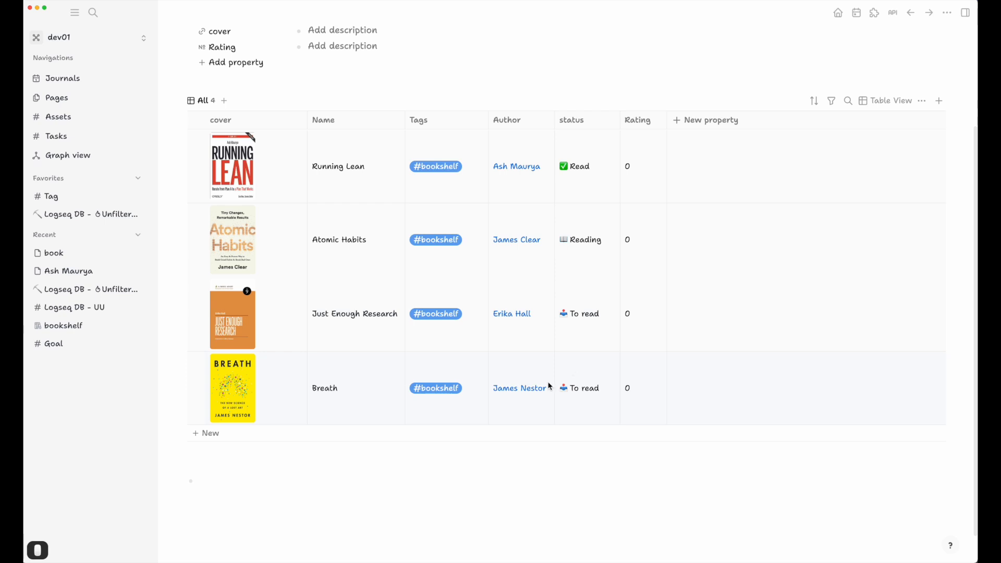
Step: Open the author tag from the page of Running Lean's author and expand the tag's properties
left_click(519, 168)
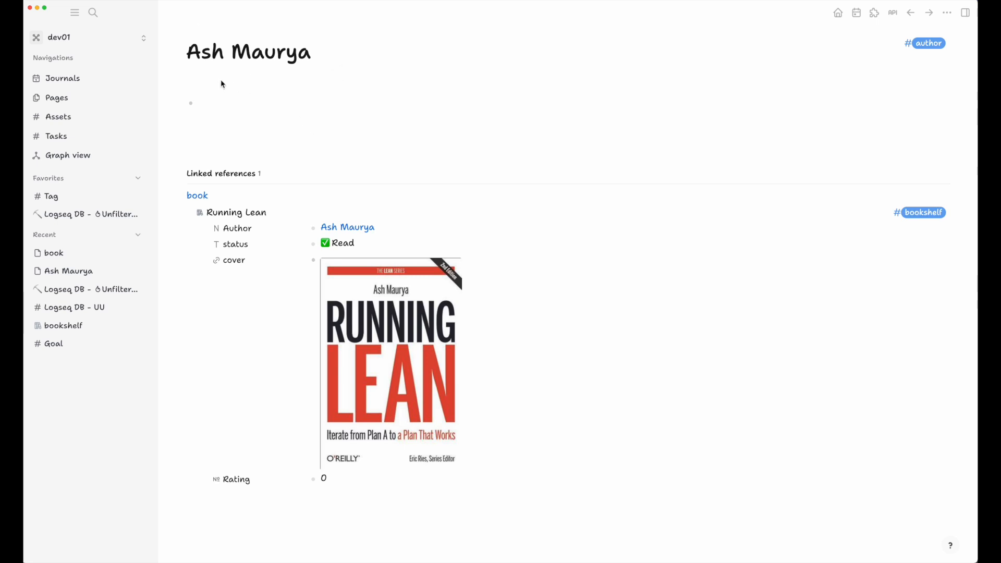
mouse_move(224, 42)
left_click(931, 47)
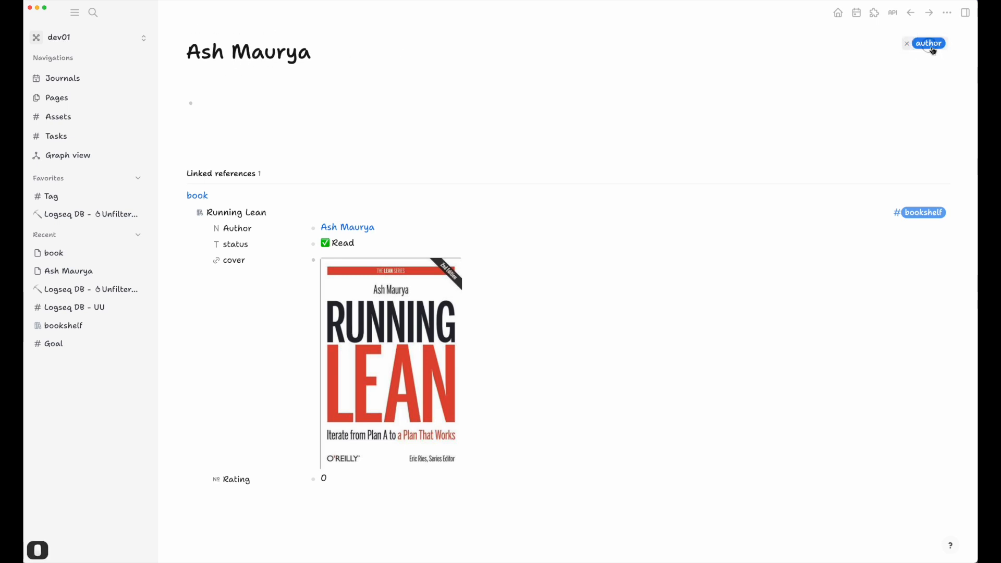
left_click(171, 52)
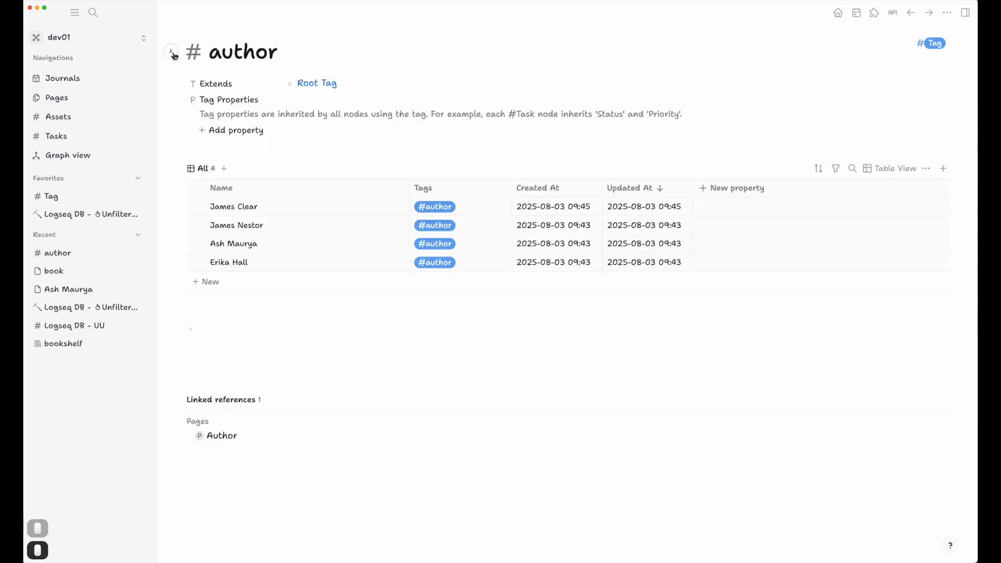
Step: Add a new "url" property of the URL type to the author tag, and go back to the page of Running Lean's author
left_click(227, 134)
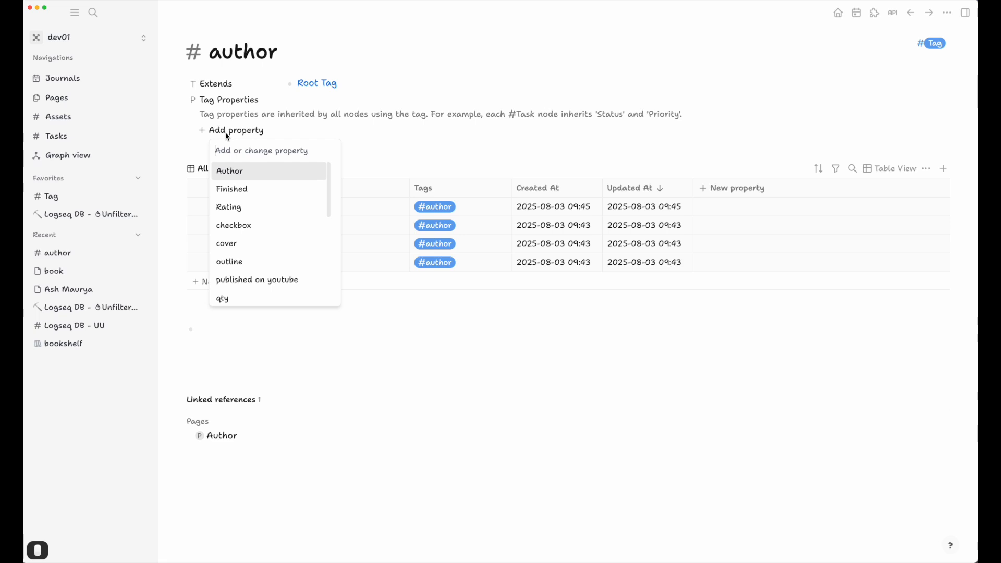
left_click(231, 136)
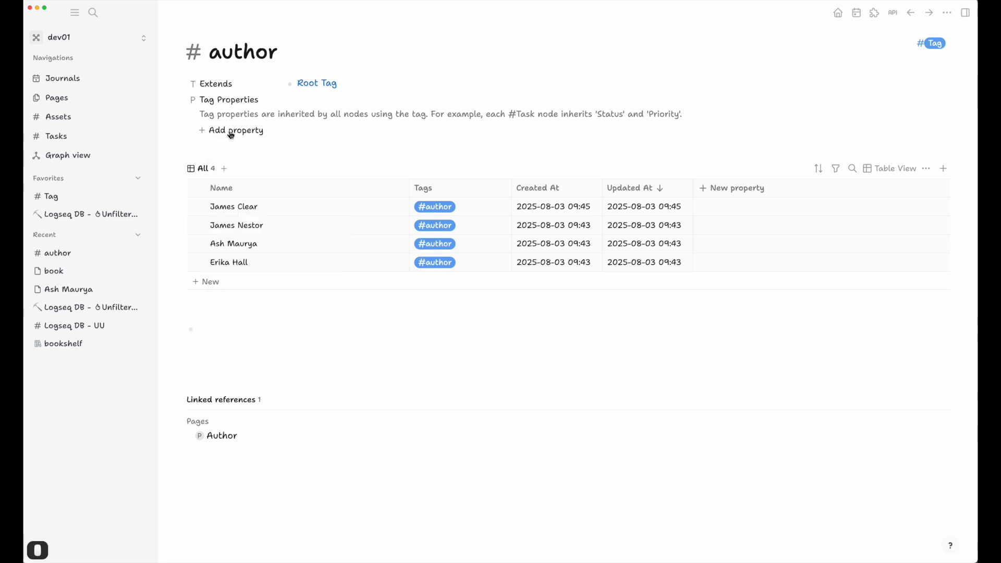
left_click(232, 134)
type("url")
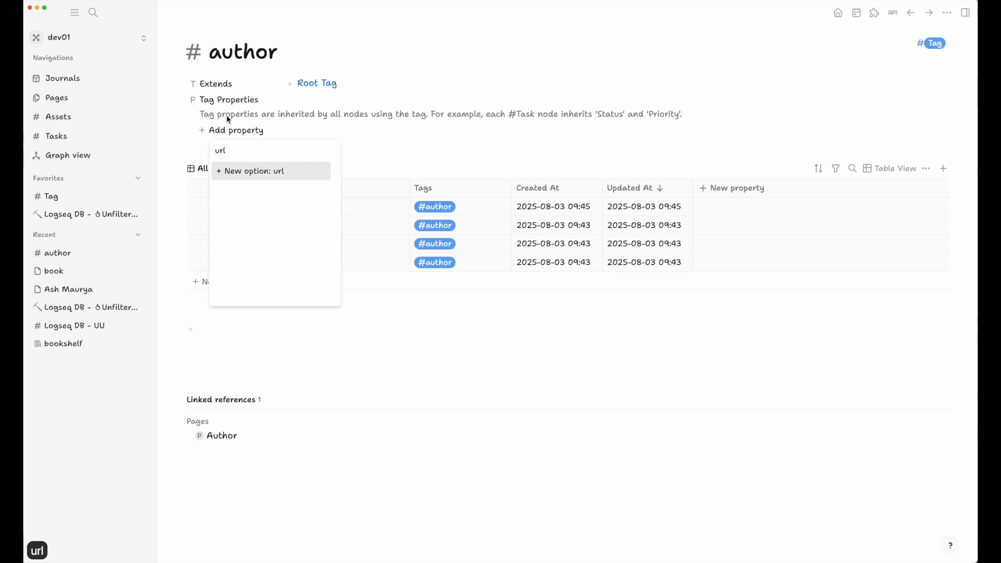
left_click(261, 170)
left_click(332, 264)
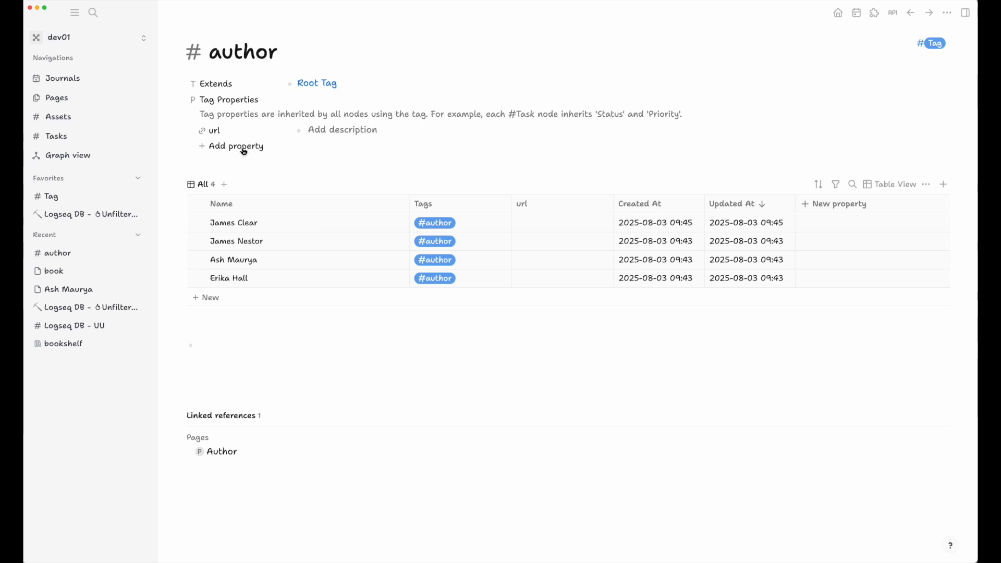
key("super+bracketleft")
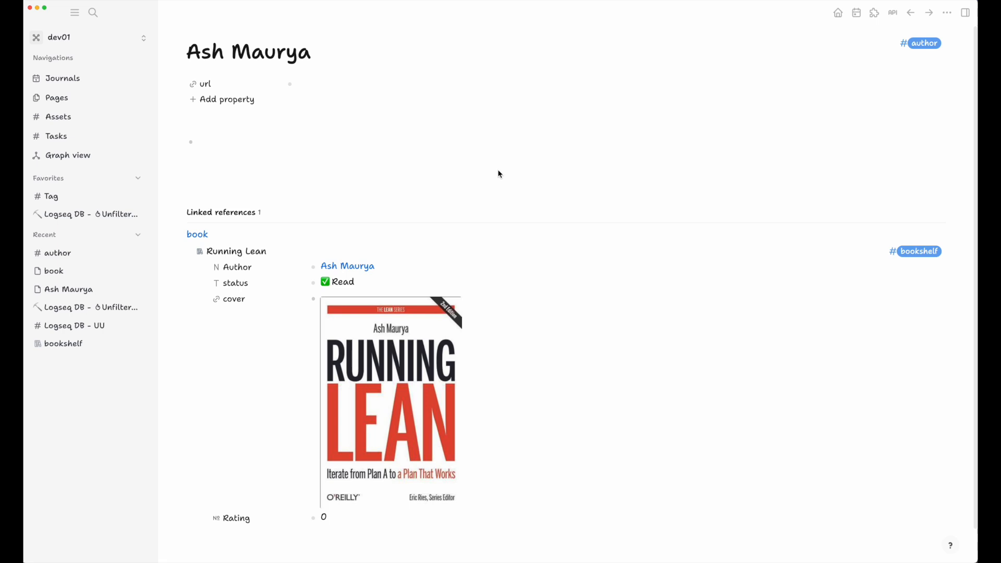
Step: Go back to the bookshelf tag page and switch to the test-default graph
left_click(359, 147)
key("super+bracketleft")
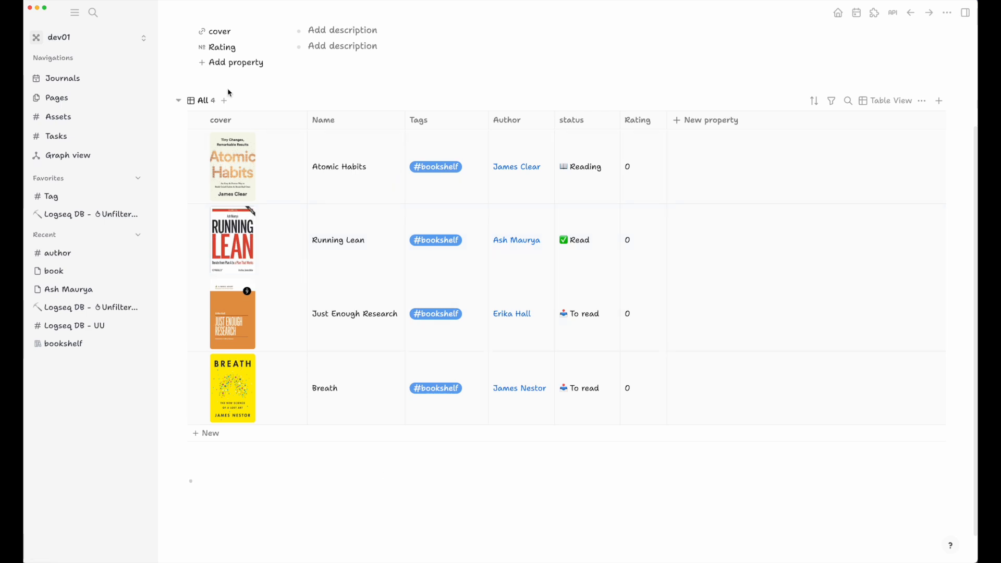
left_click(90, 42)
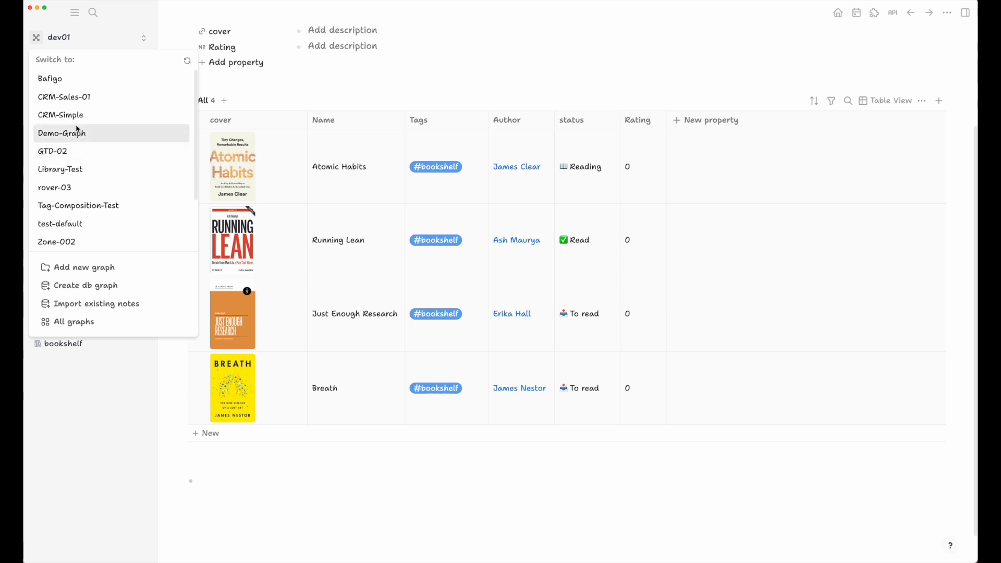
scroll(62, 193, "down", 3)
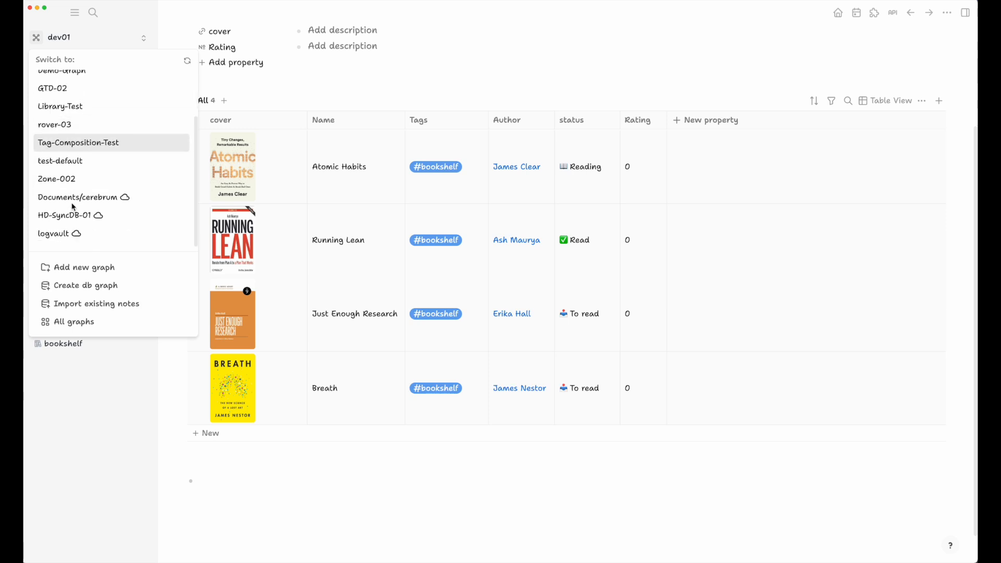
left_click(61, 162)
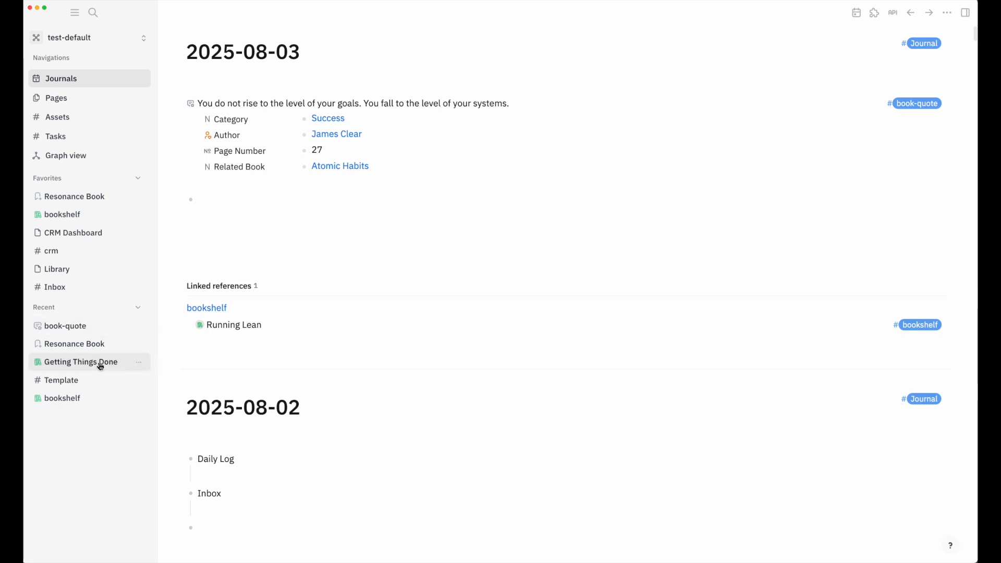
Step: Open the bookshelf tag page and examine its New view and the linked Book template
left_click(79, 398)
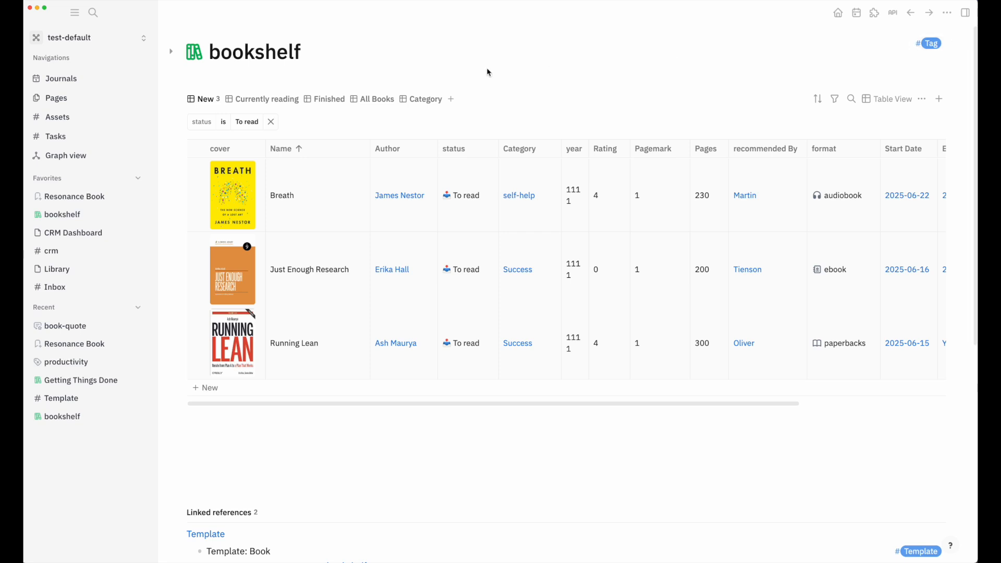
scroll(376, 151, "down", 2)
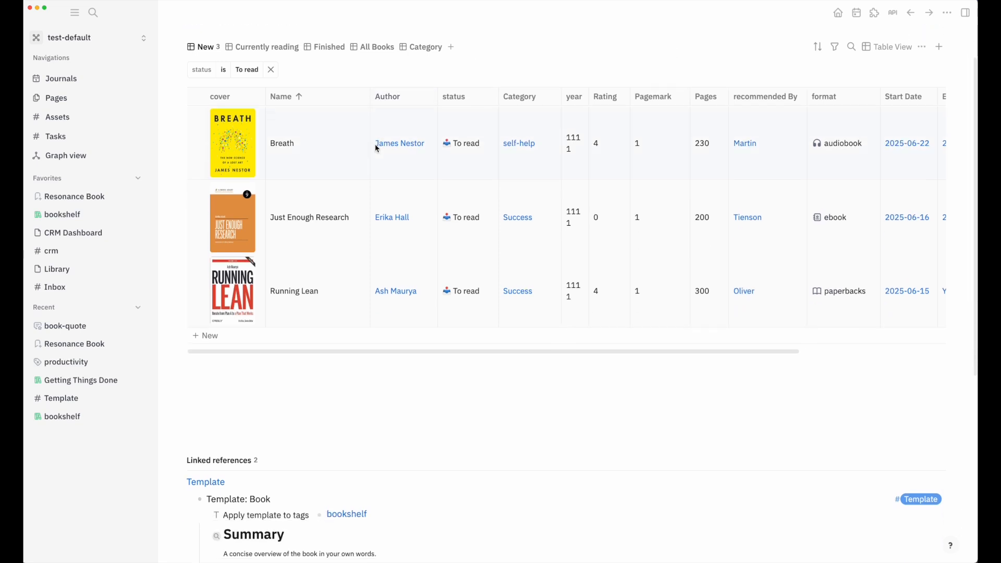
scroll(376, 151, "up", 2)
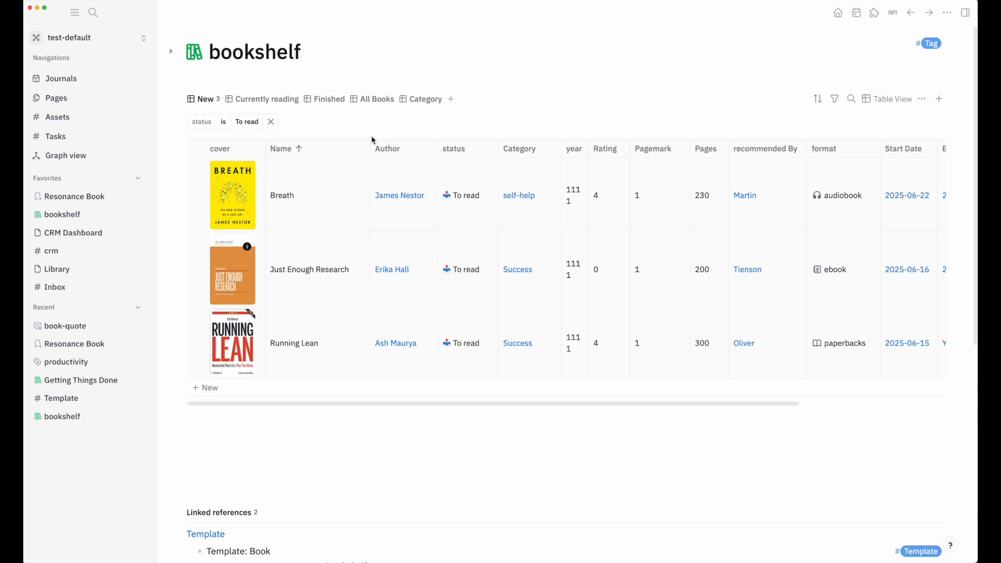
scroll(480, 145, "down", 3)
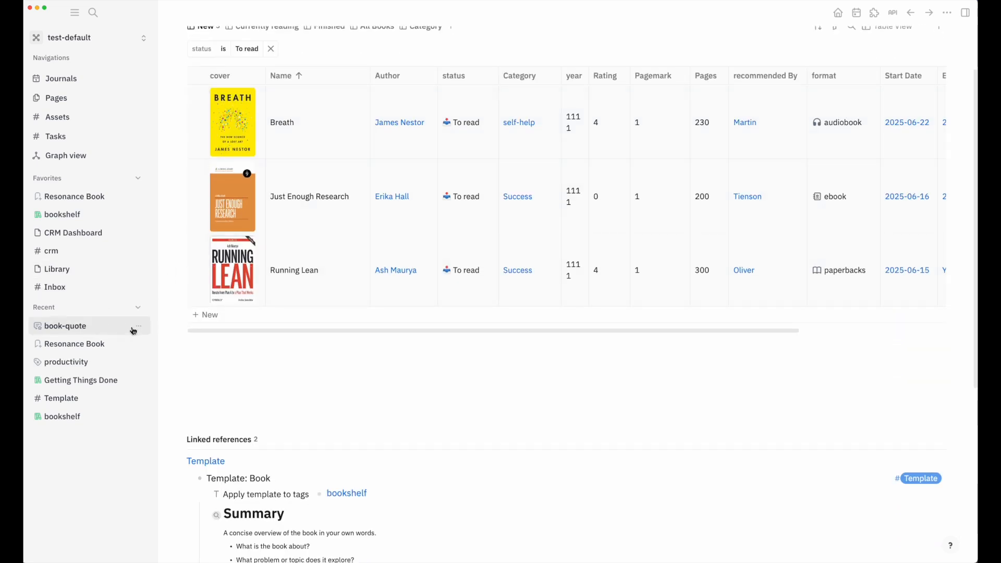
Step: Open the book-quote tag, follow its Extends link to book-framework, and view that tag's children
left_click(107, 329)
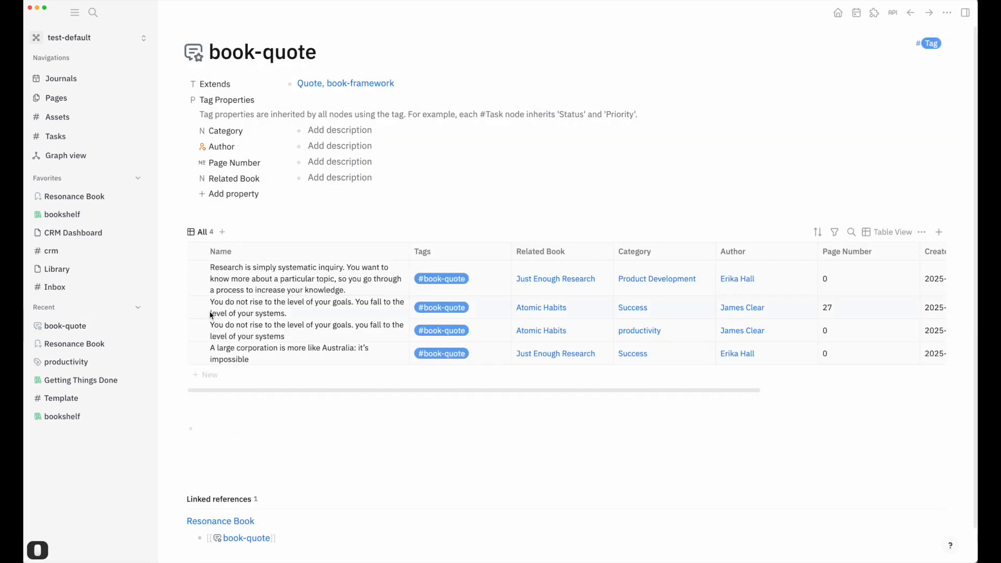
left_click(366, 88)
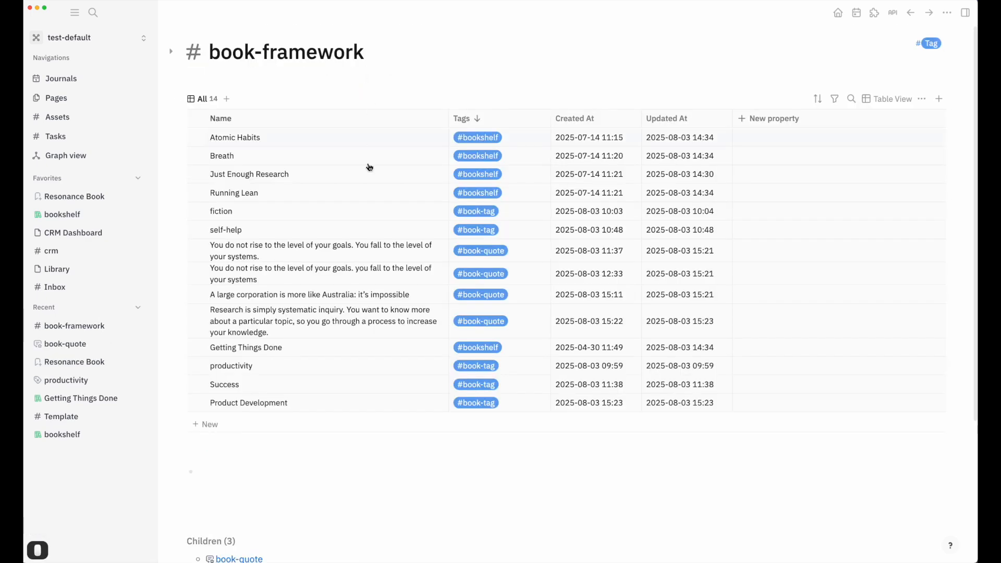
scroll(357, 259, "down", 5)
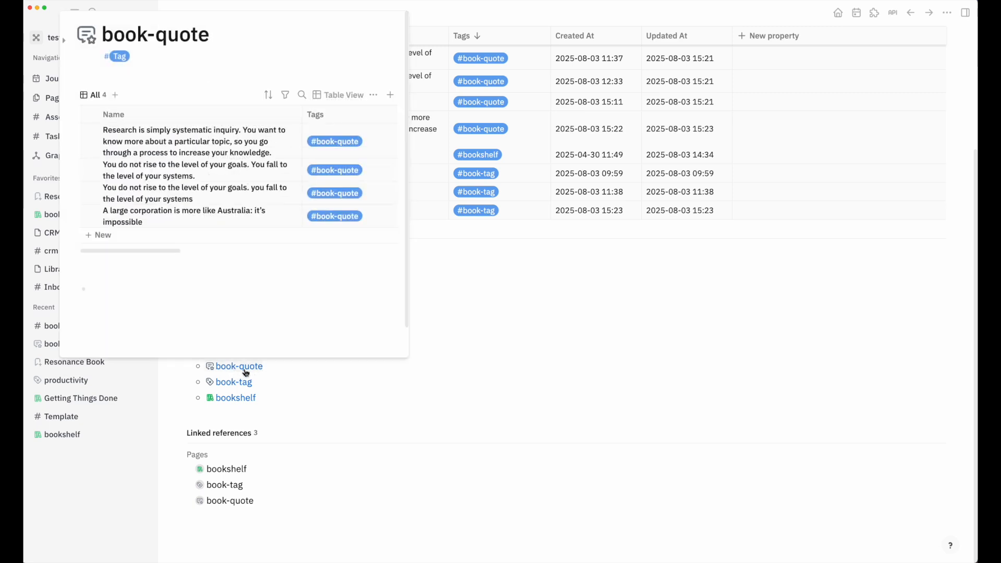
Step: Open book-quote from the children list, expand its tag properties, and inspect which node tags the Category property is limited to
left_click(245, 368)
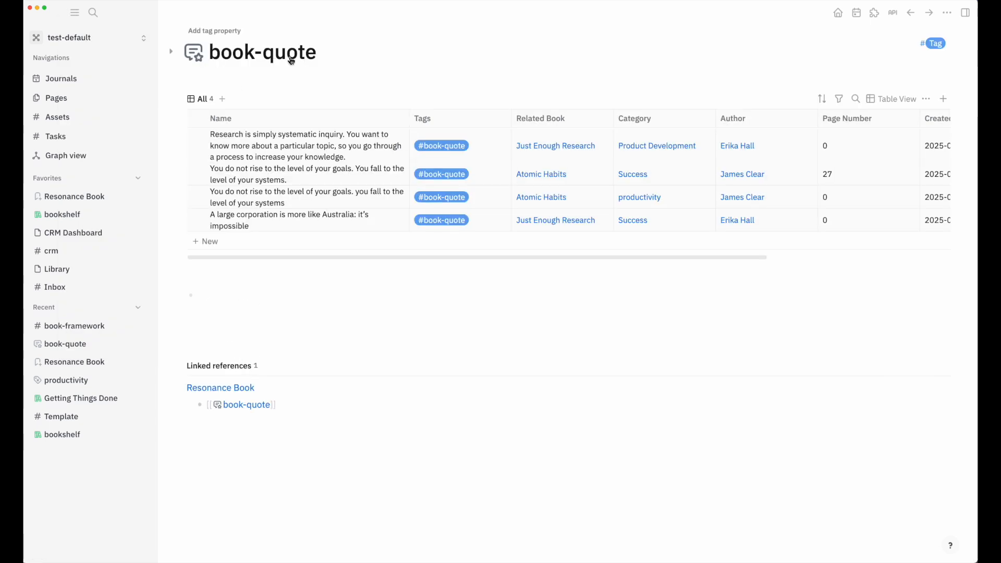
left_click(172, 53)
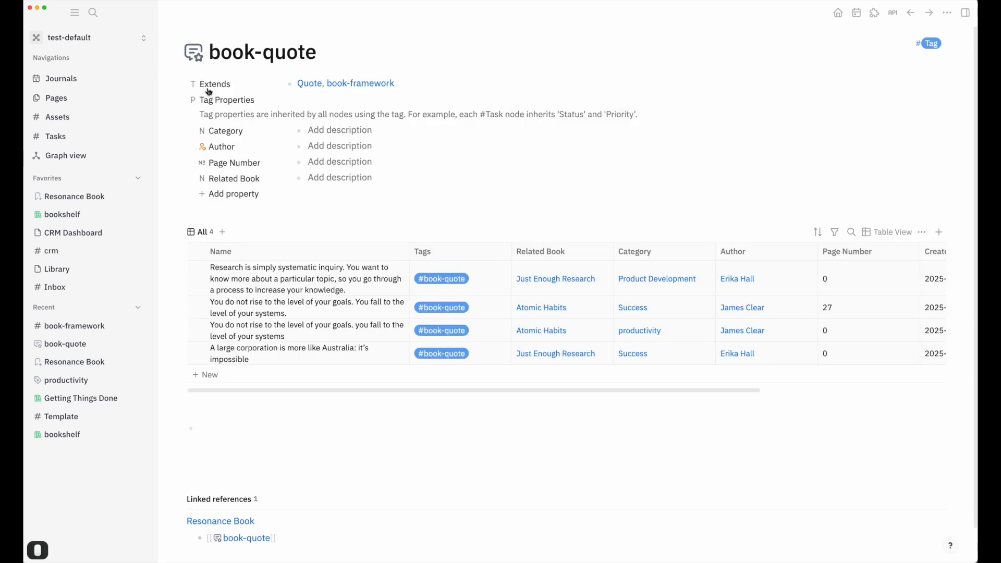
left_click(227, 135)
mouse_move(281, 221)
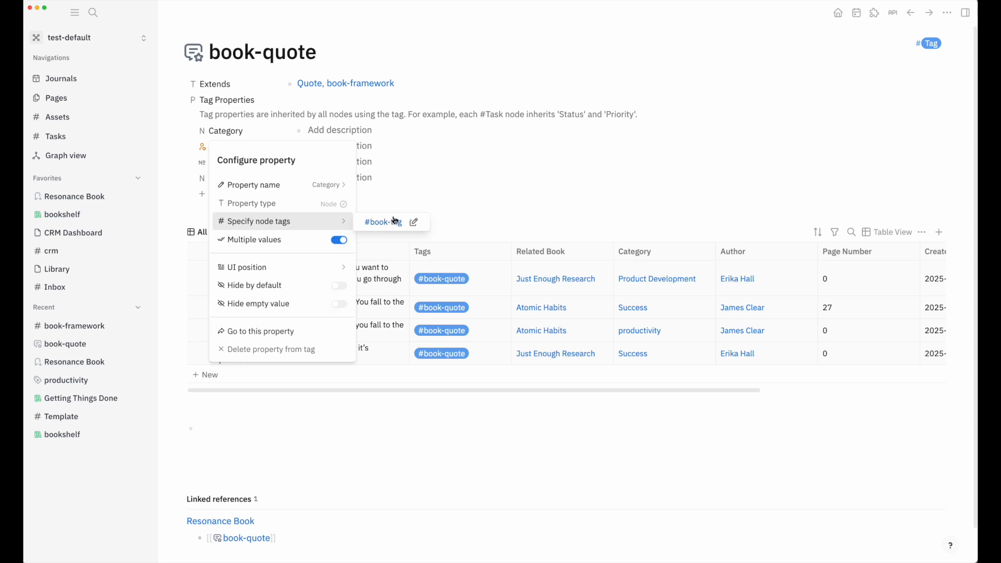
left_click(398, 200)
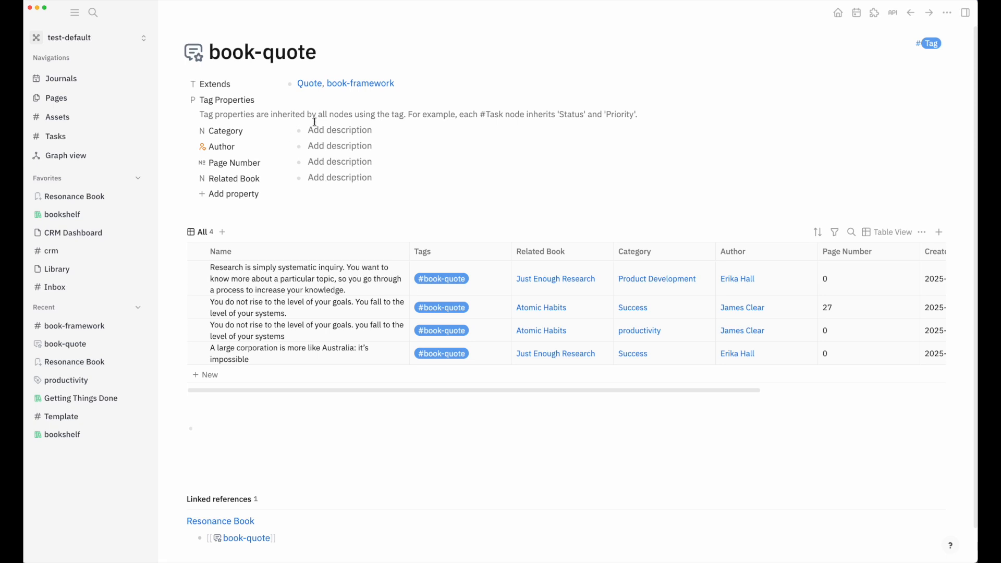
Step: Return to book-framework and open its child tag book-tag to view the tagged categories
scroll(271, 464, "down", 2)
key("super+bracketleft")
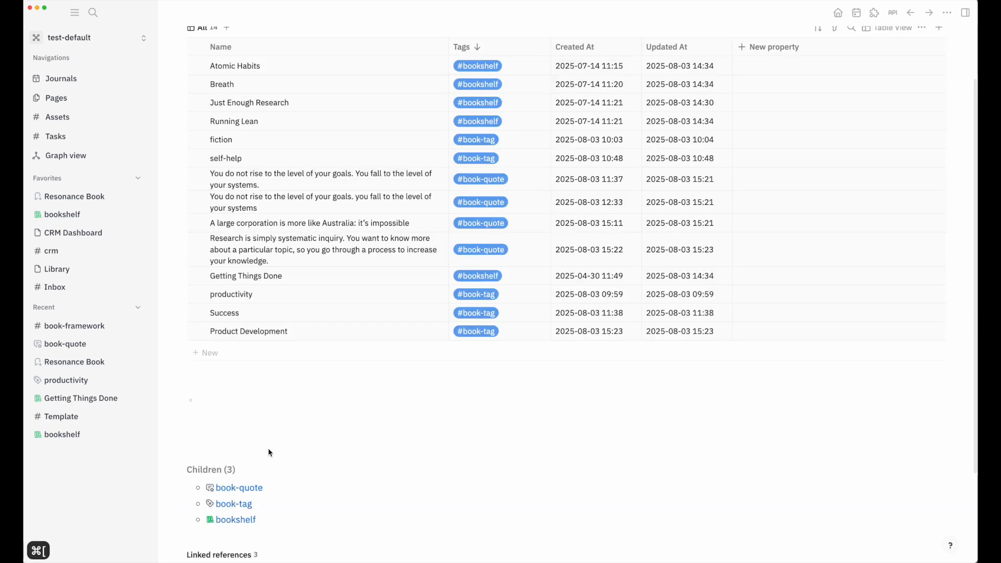
left_click(242, 505)
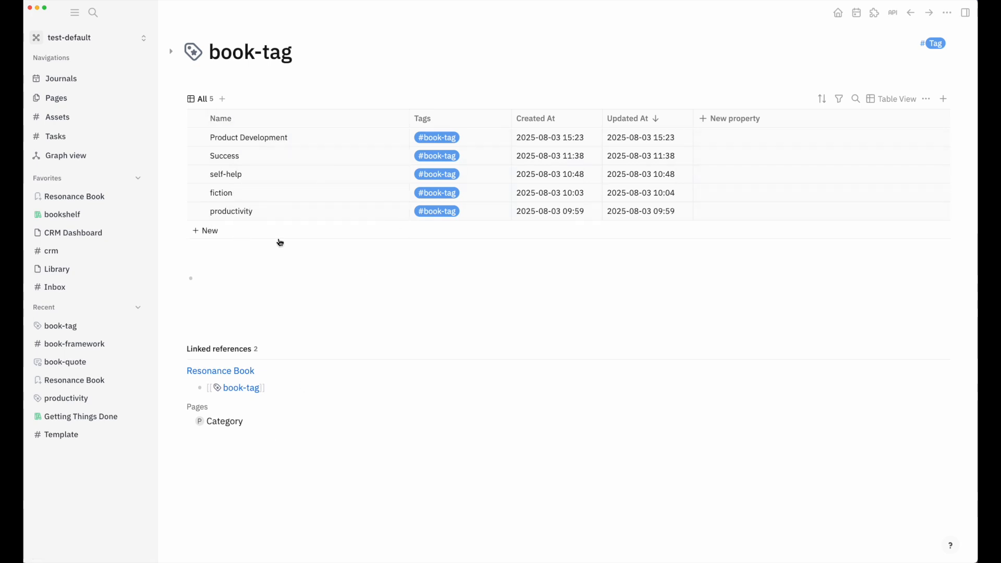
Step: Go back to book-framework and examine its combined node table and list of child tags
key("super+bracketleft")
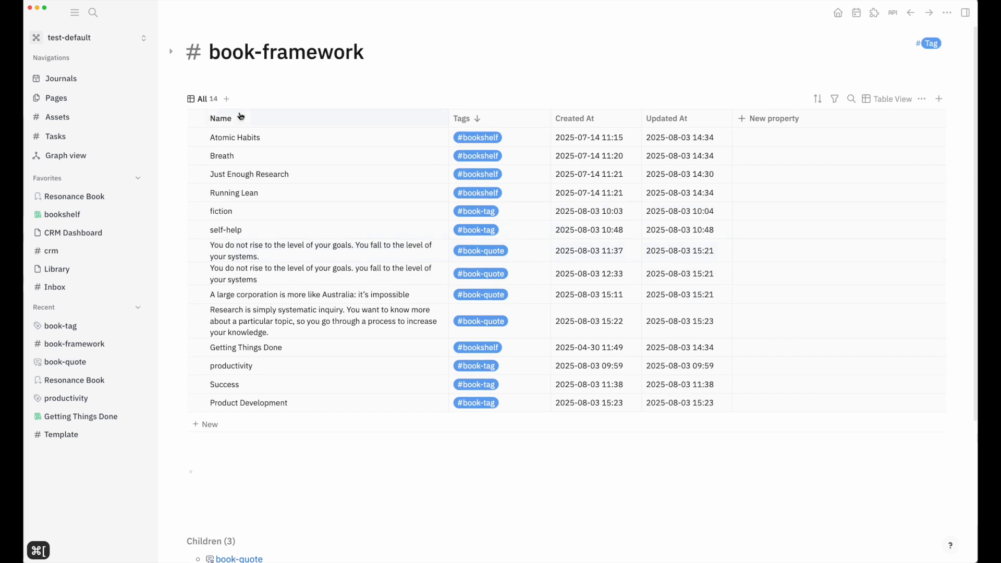
scroll(327, 449, "down", 5)
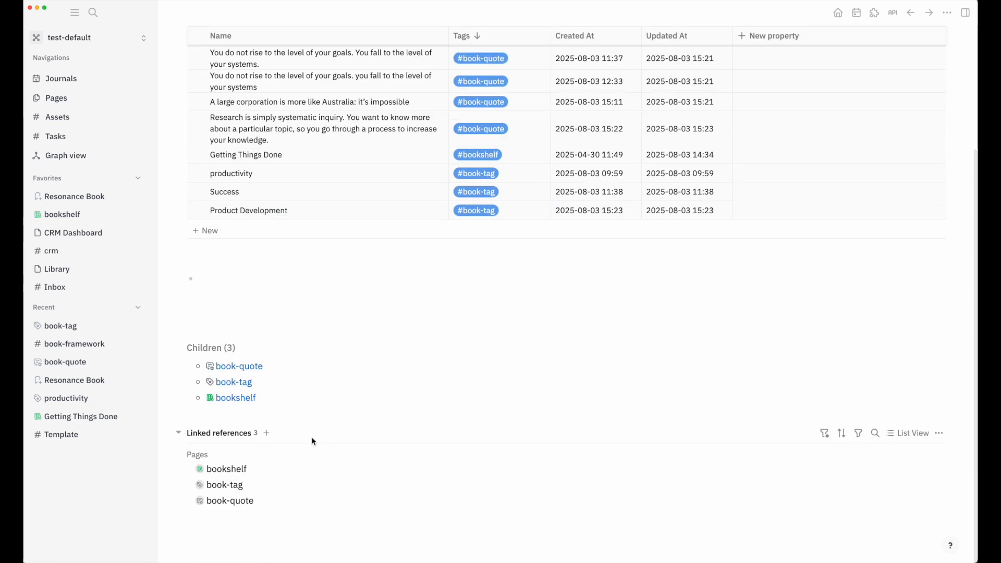
scroll(298, 403, "up", 3)
scroll(301, 402, "down", 1)
scroll(300, 402, "down", 2)
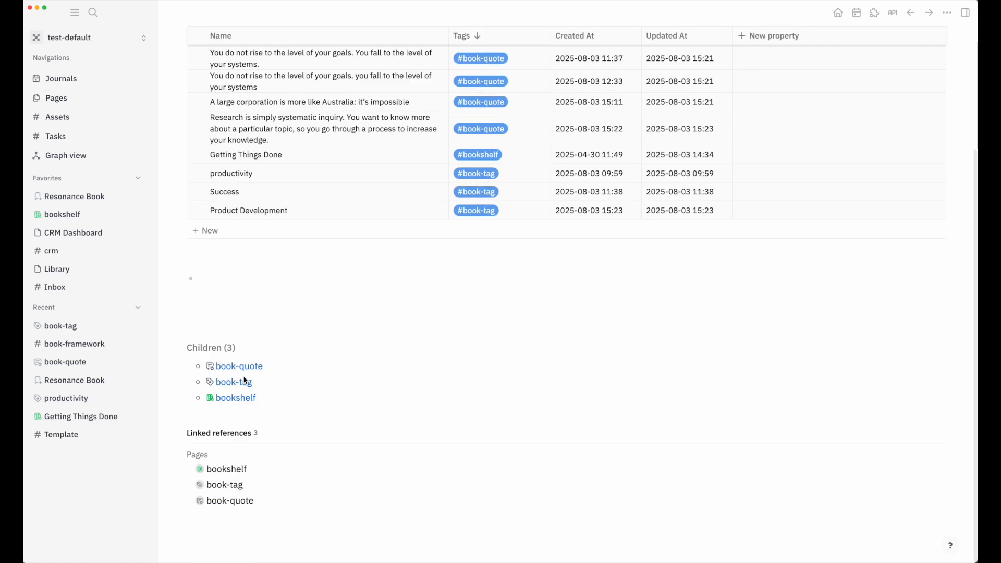
scroll(244, 378, "up", 5)
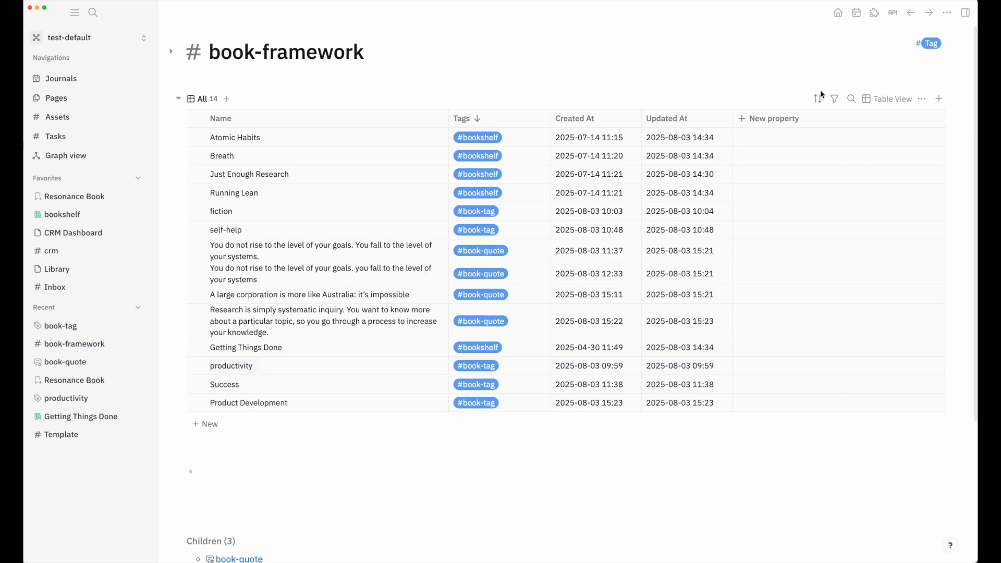
Step: Open the Tag page listing all tags, search the page for "dz", and close the search
left_click(929, 43)
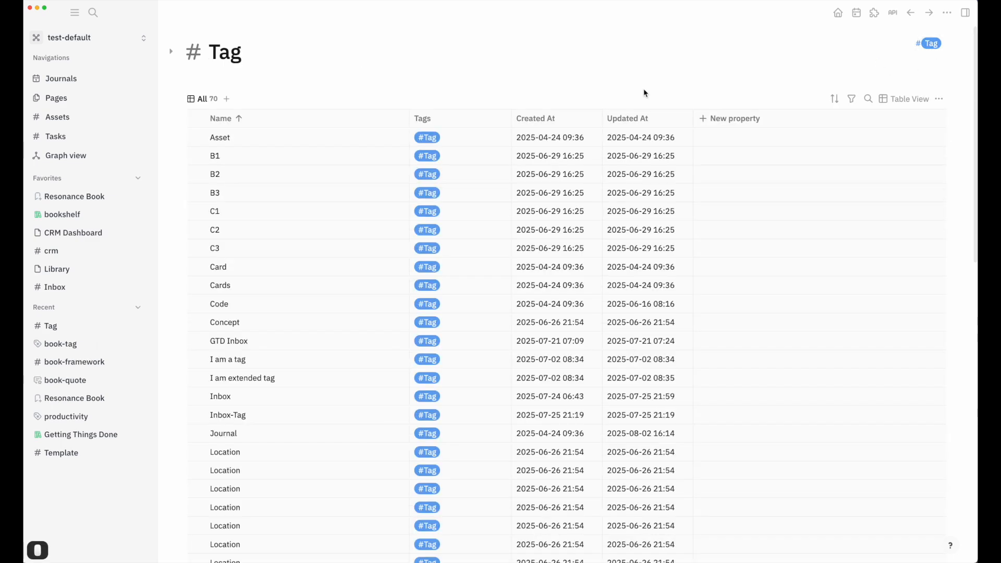
scroll(295, 233, "down", 13)
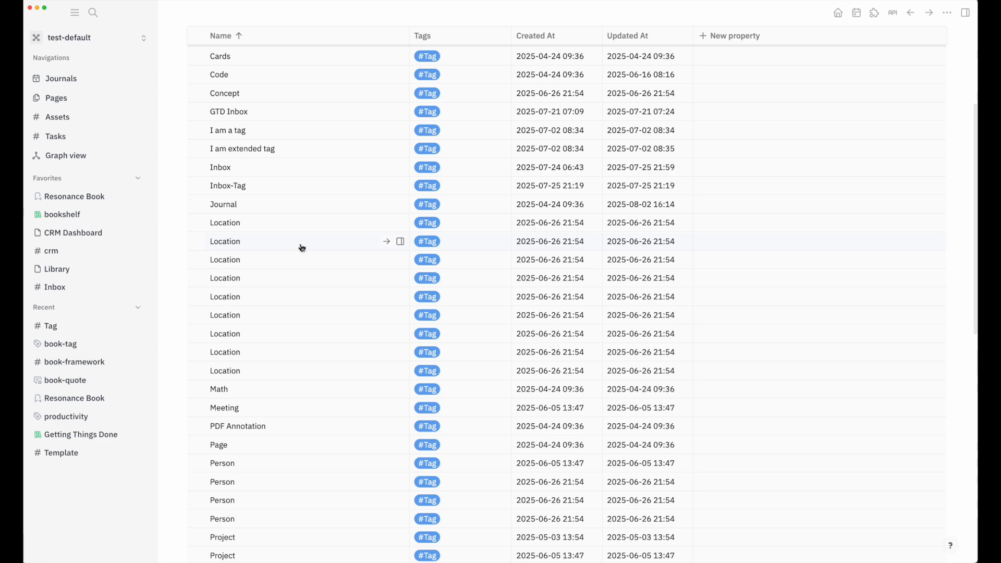
scroll(304, 250, "up", 13)
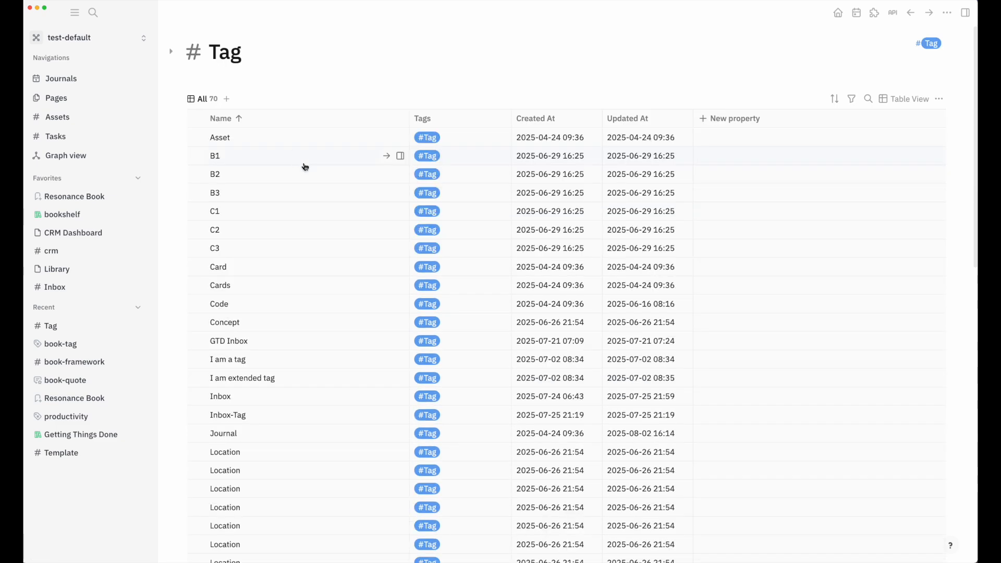
key("super+f")
type("dz")
key("Return")
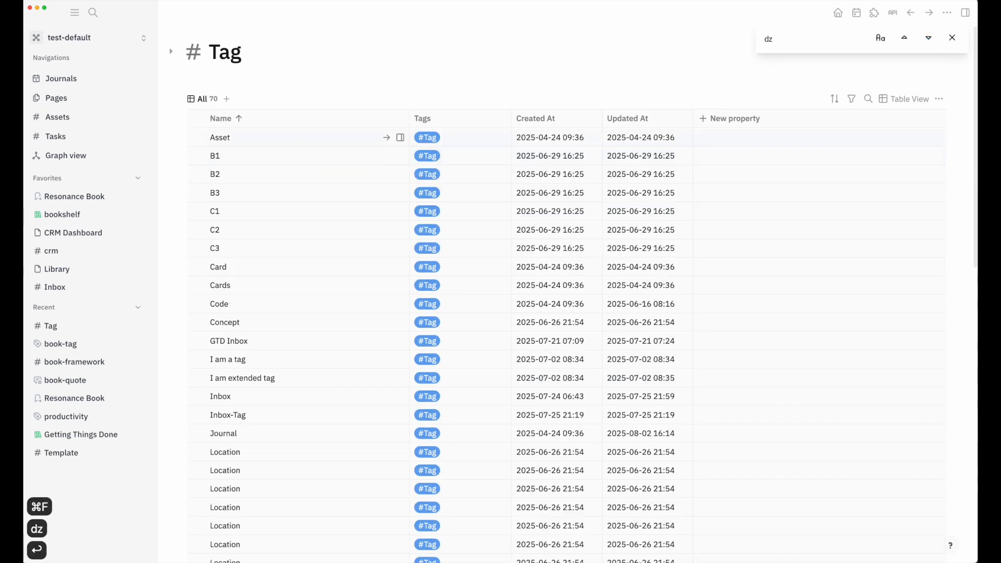
scroll(476, 174, "down", 2)
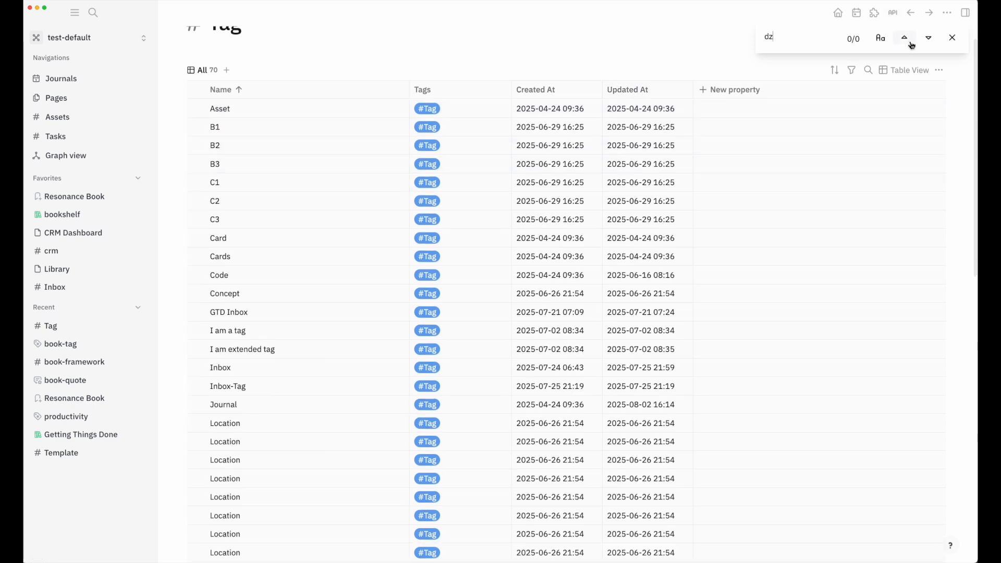
left_click(959, 42)
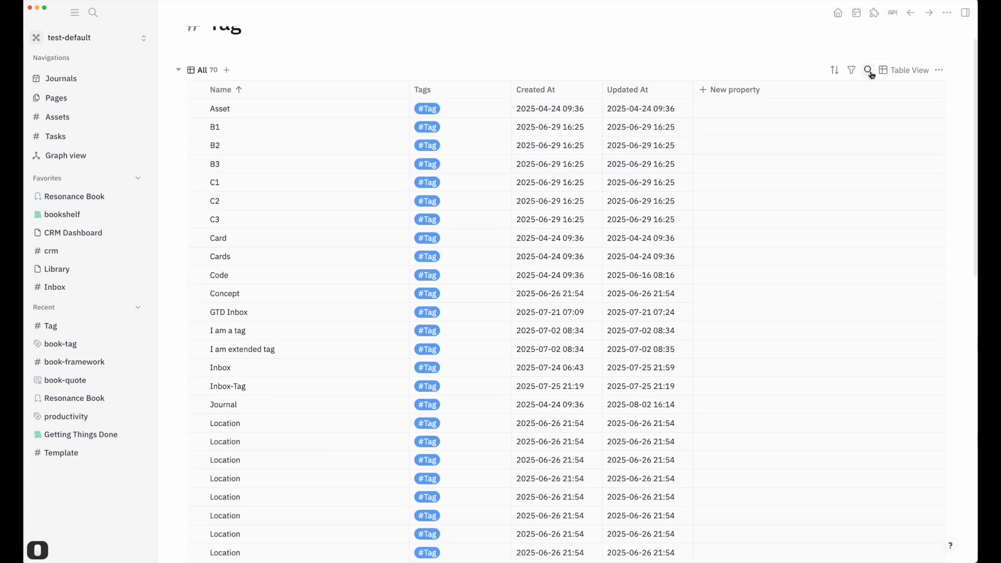
Step: Locate the dz tag in the tag table, open its page, and examine its recent nodes and children hierarchy
scroll(734, 177, "down", 15)
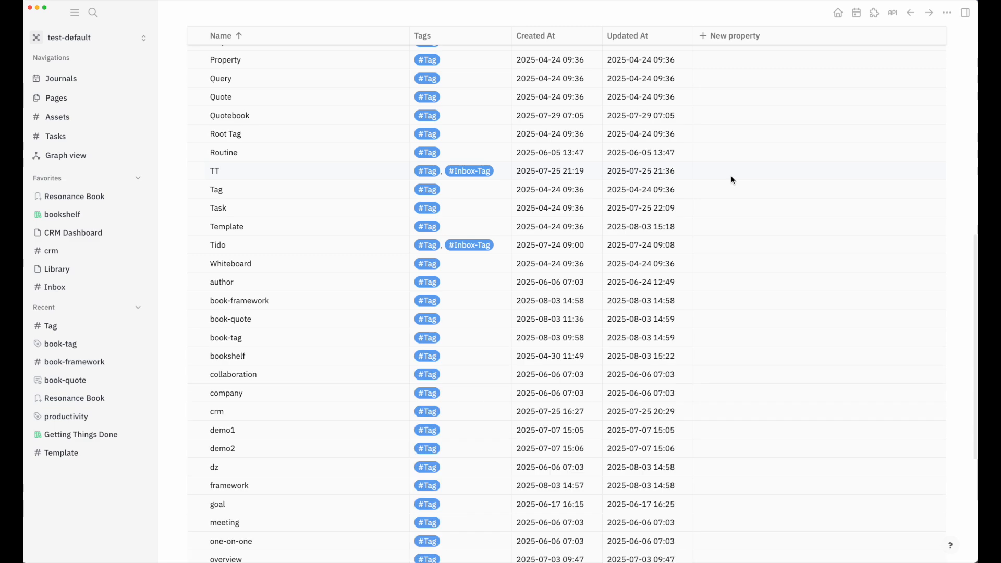
scroll(733, 180, "down", 5)
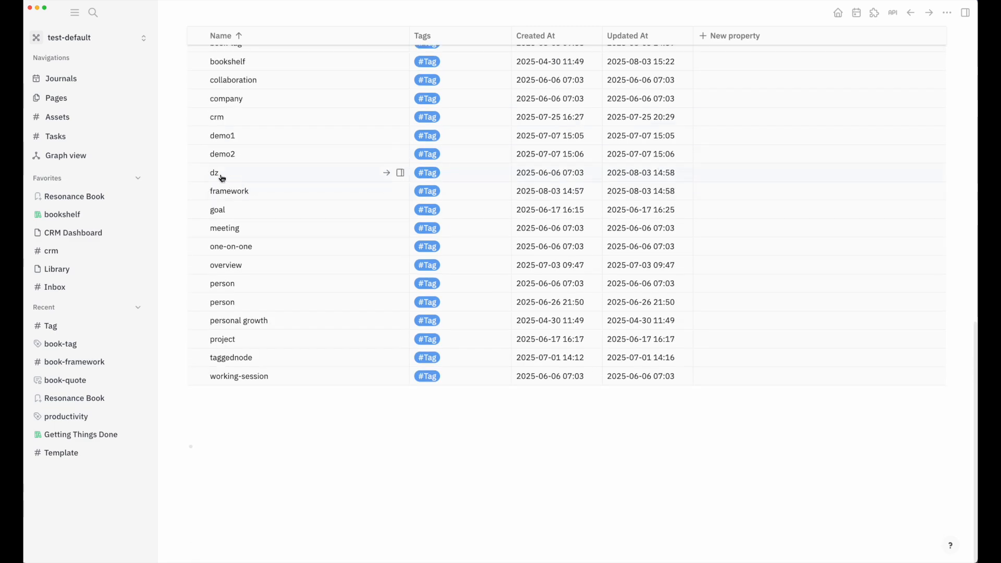
left_click(387, 173)
scroll(354, 215, "down", 5)
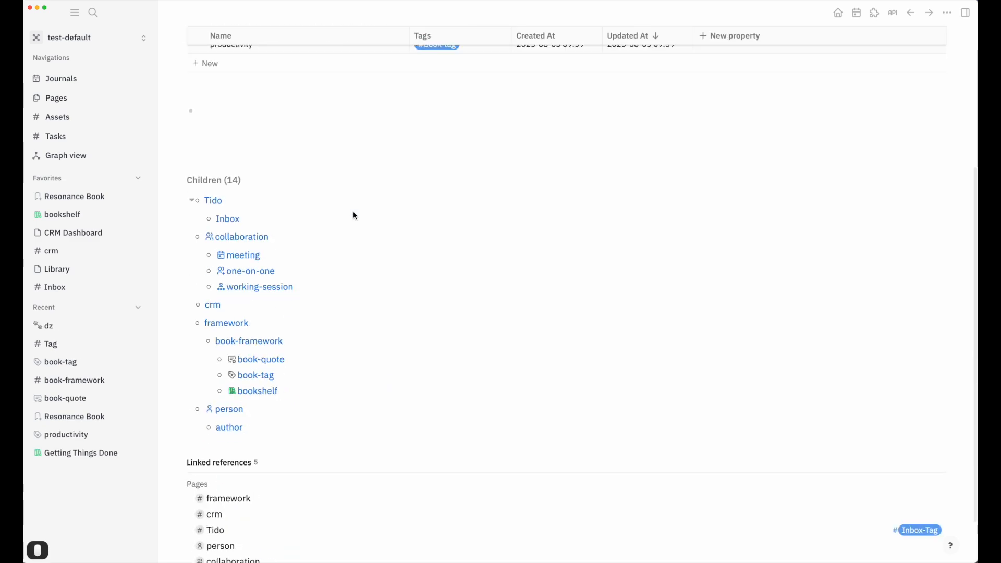
scroll(313, 199, "up", 6)
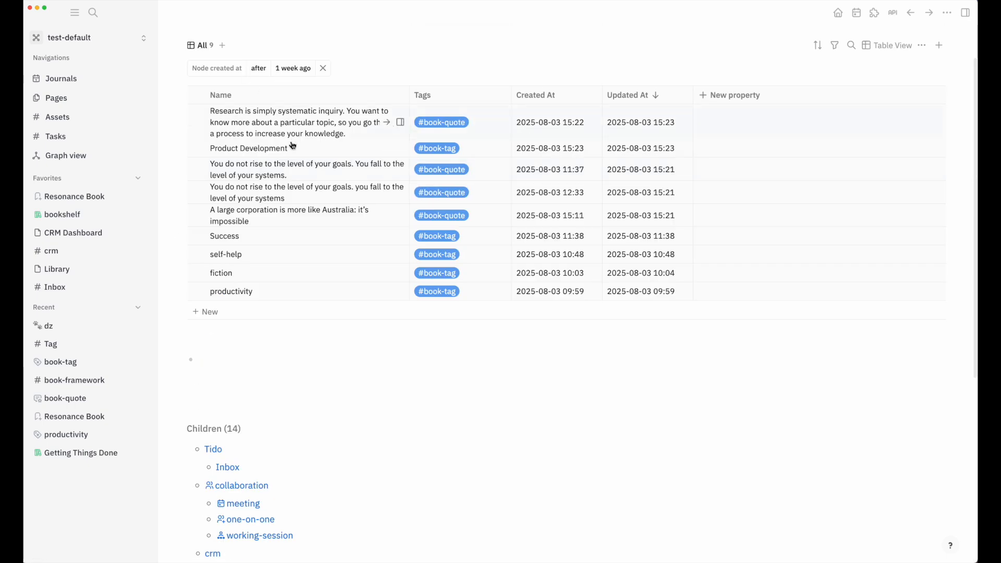
scroll(292, 146, "down", 6)
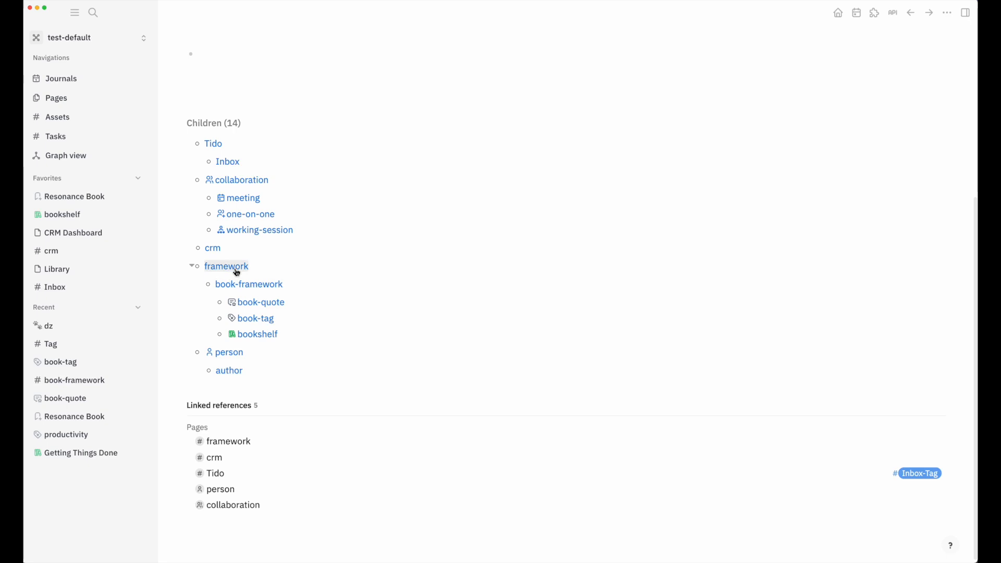
Step: Preview book-framework under framework in the dz children hierarchy and open its page
mouse_move(232, 272)
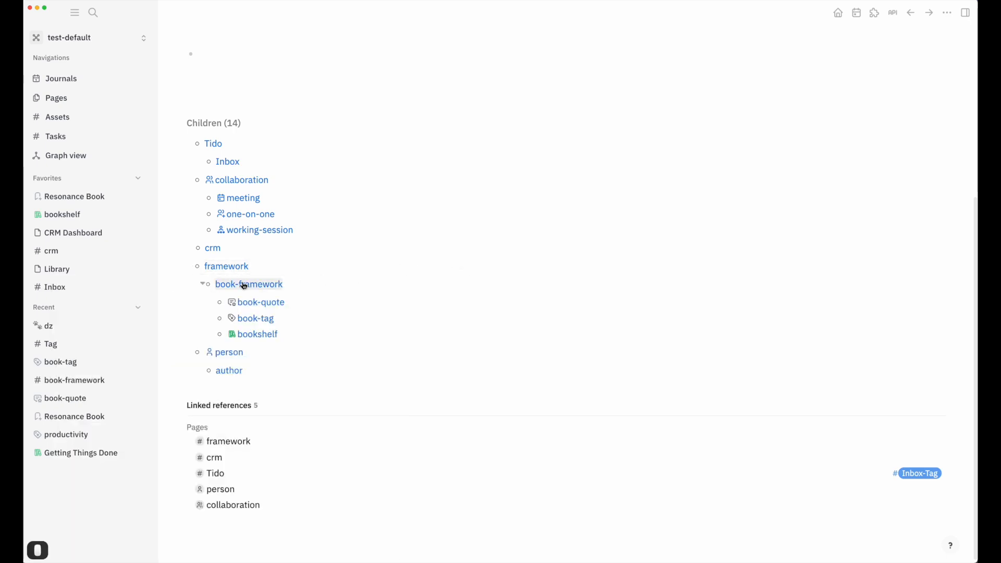
mouse_move(245, 288)
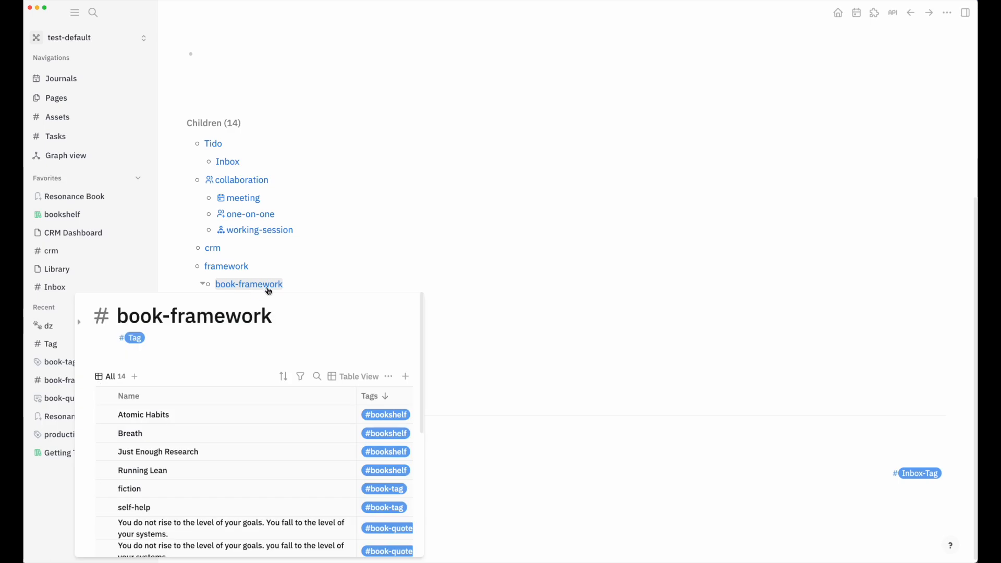
left_click(268, 290)
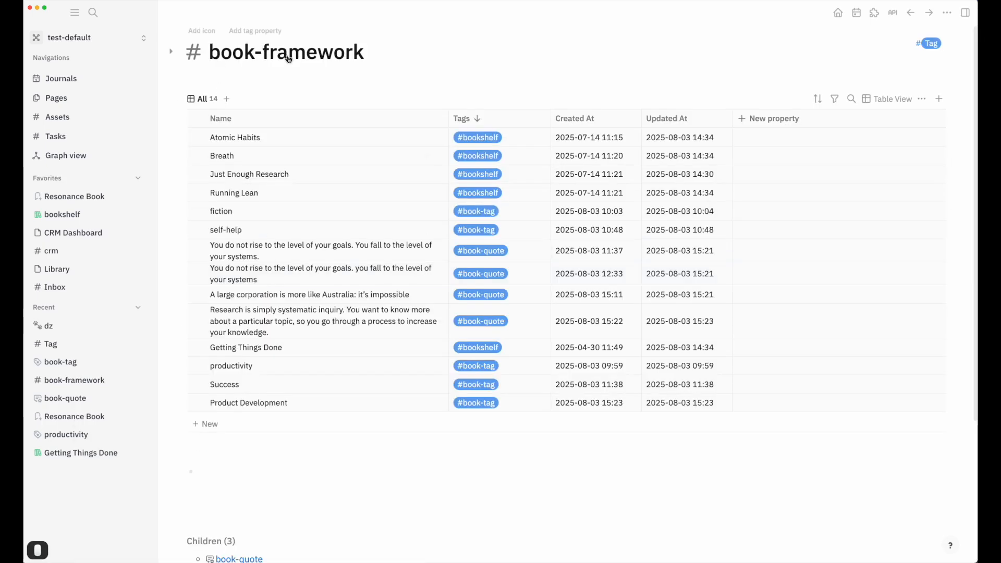
Step: Review the book-framework node table and its child tags, and open the bookshelf child tag
scroll(358, 68, "down", 5)
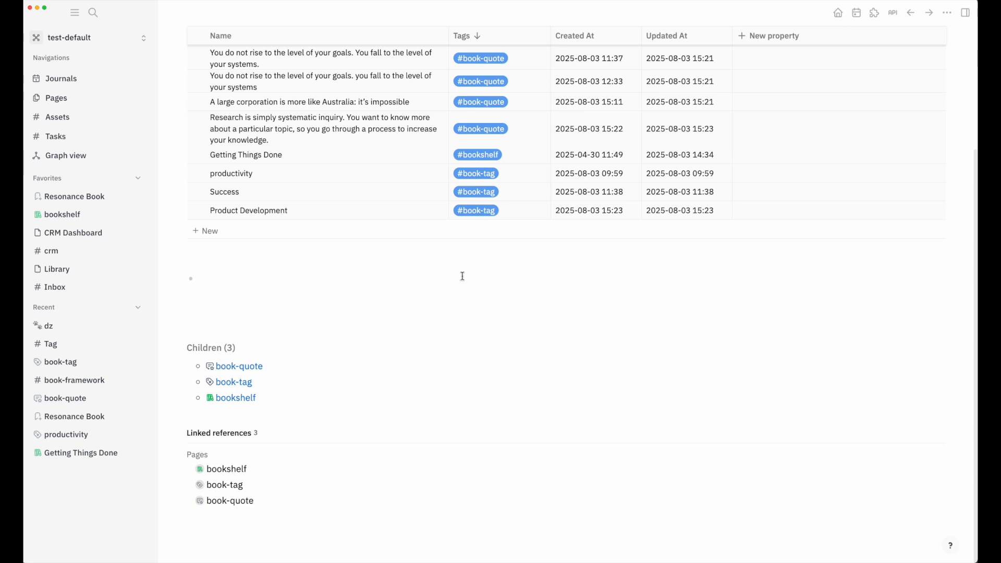
scroll(436, 292, "up", 3)
scroll(432, 313, "down", 2)
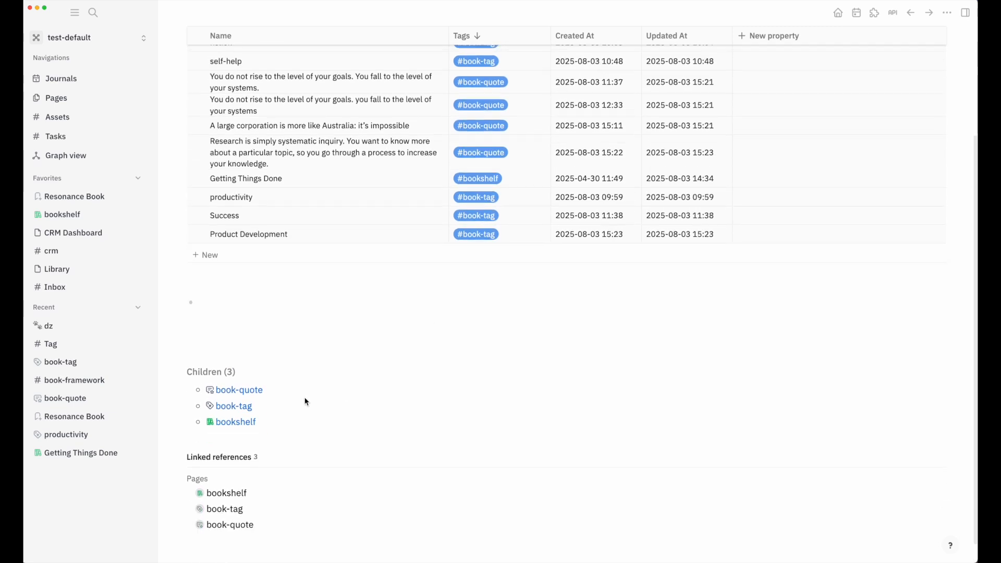
left_click(238, 422)
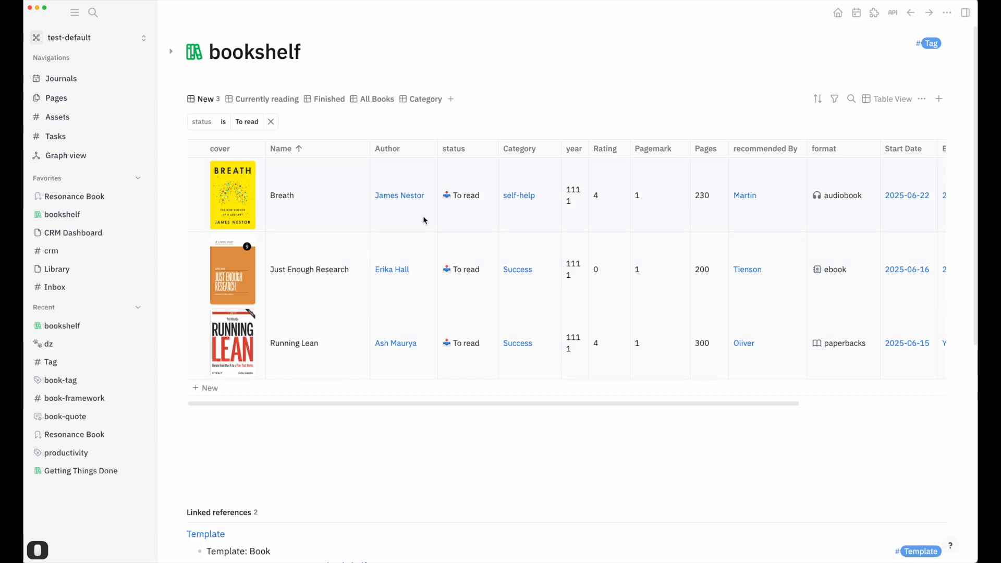
Step: Expand the bookshelf tag's properties and rename the tag to book
left_click(171, 51)
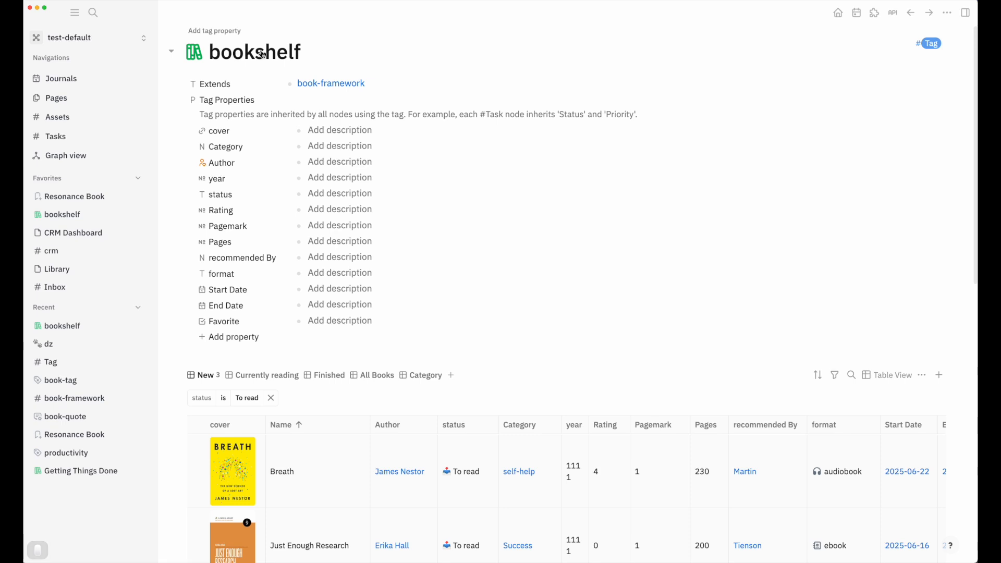
key("shift+super+Right")
key("BackSpace")
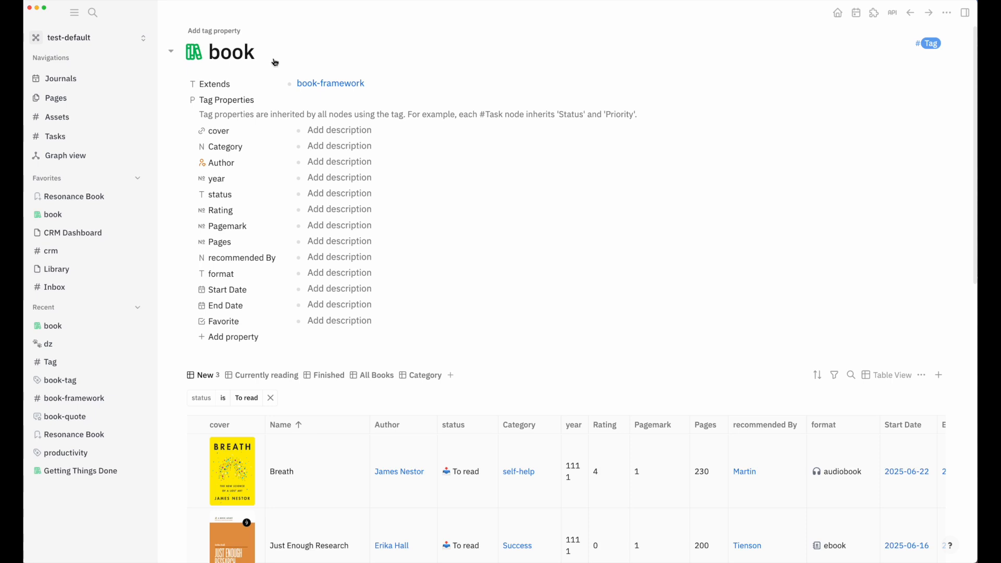
Step: Inspect the configuration of the cover, Author and Pagemark properties on the book tag, closing each one
left_click(222, 135)
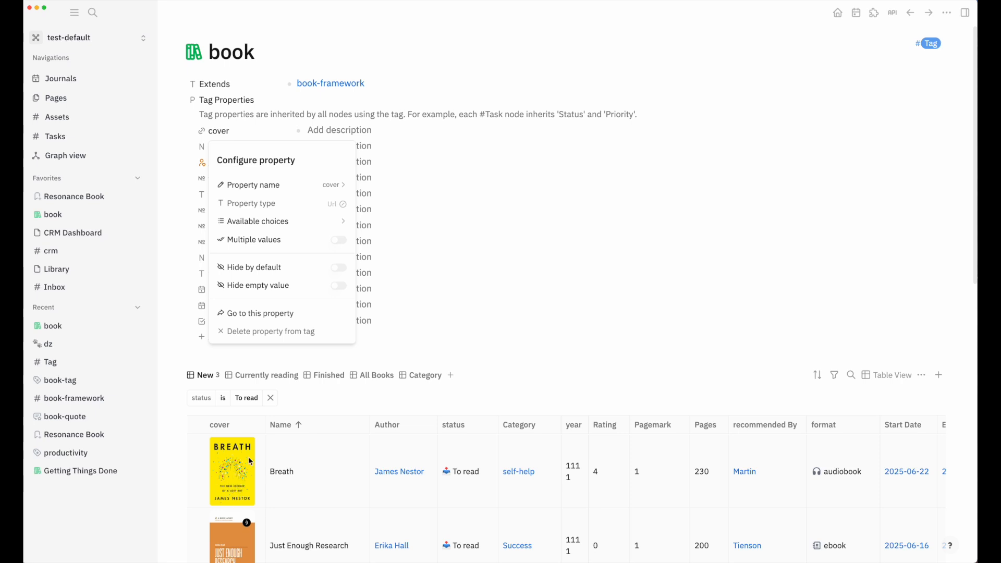
left_click(367, 351)
left_click(220, 170)
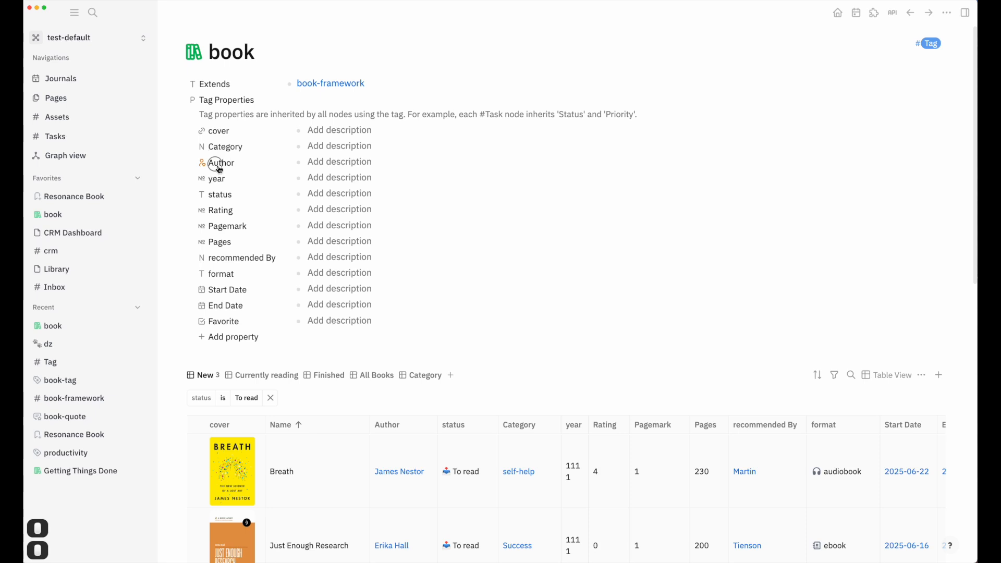
left_click(219, 172)
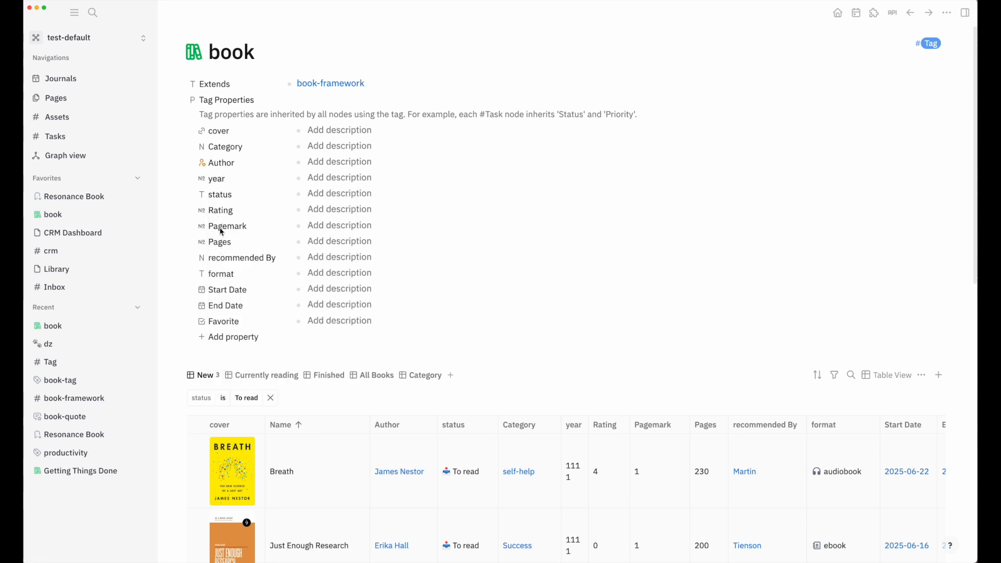
left_click(221, 227)
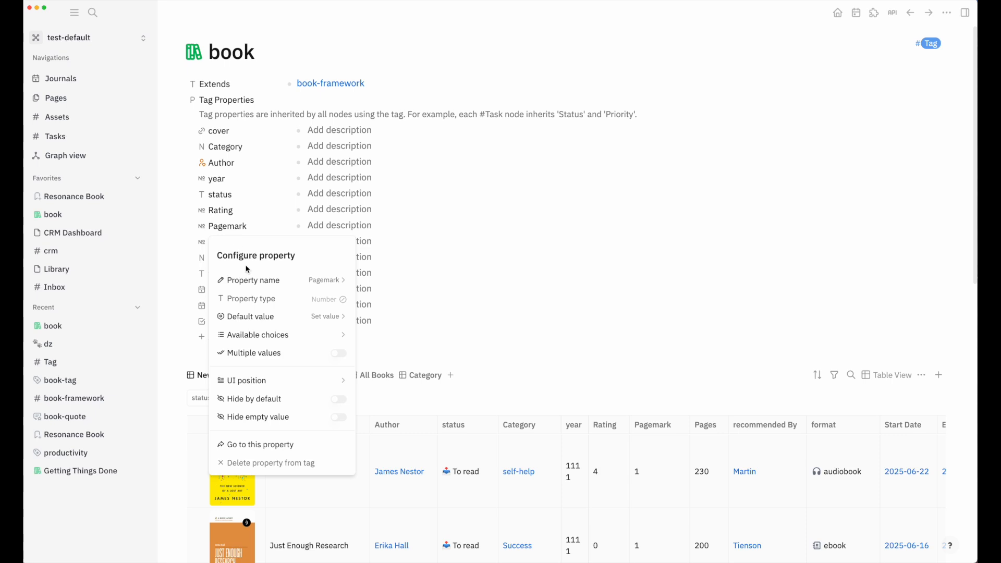
left_click(238, 237)
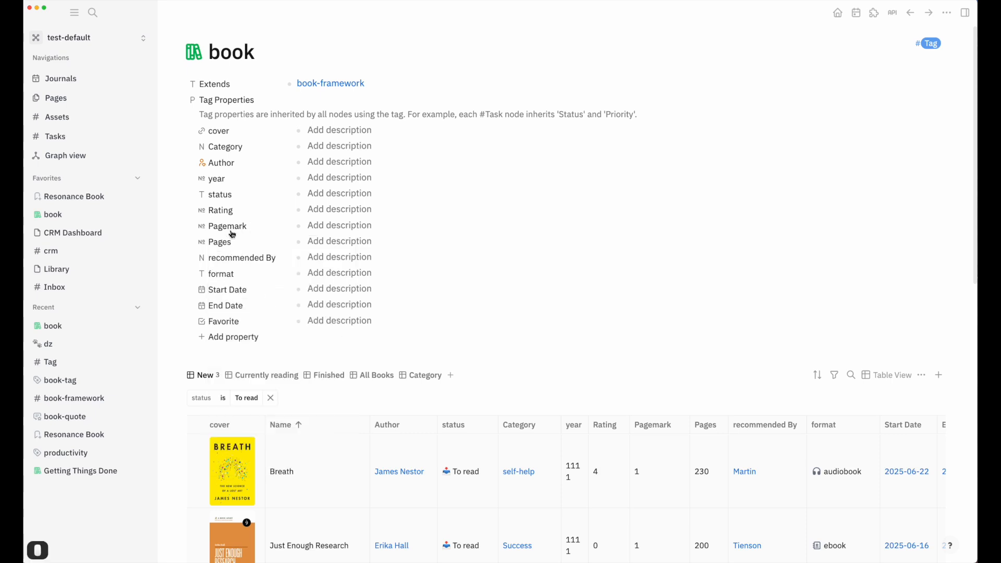
Step: Inspect the recommended By property's name and specified node tags, and close its configuration
left_click(230, 259)
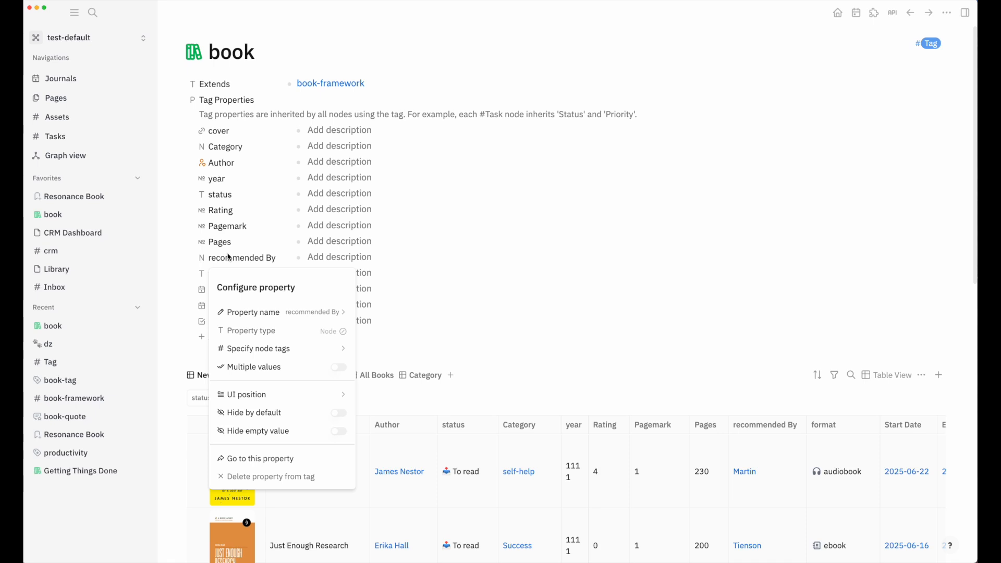
left_click(246, 313)
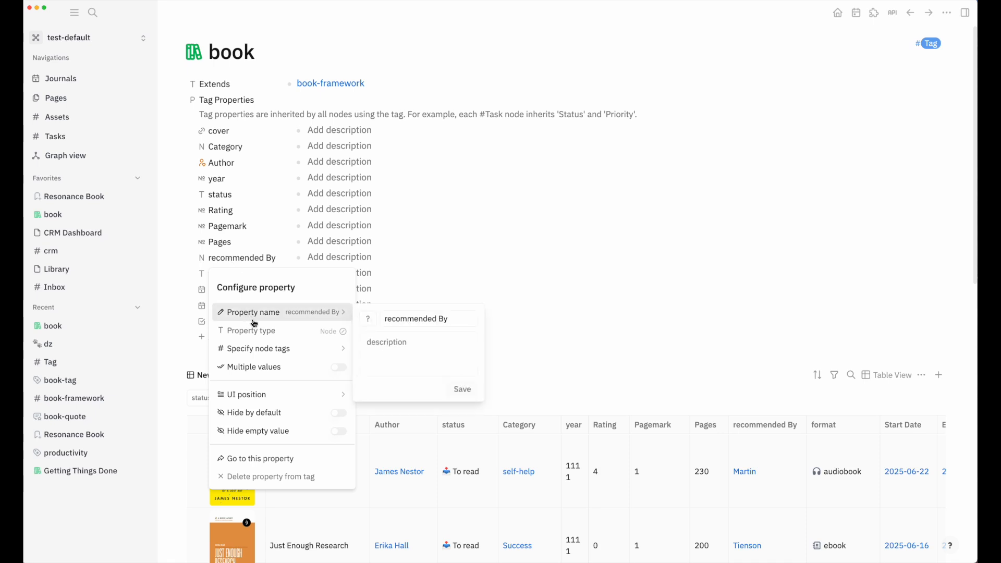
left_click(258, 261)
left_click(257, 261)
mouse_move(299, 349)
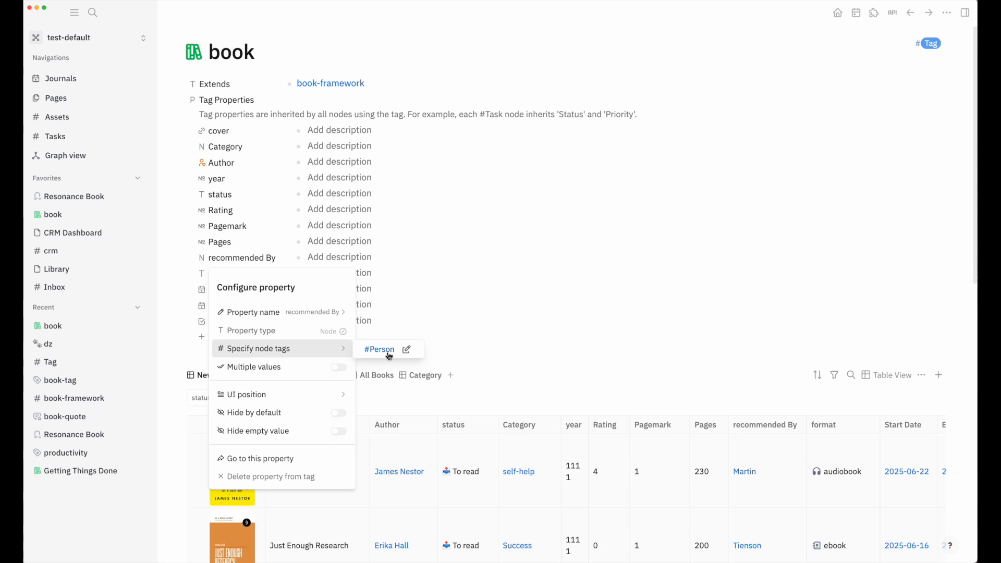
left_click(249, 281)
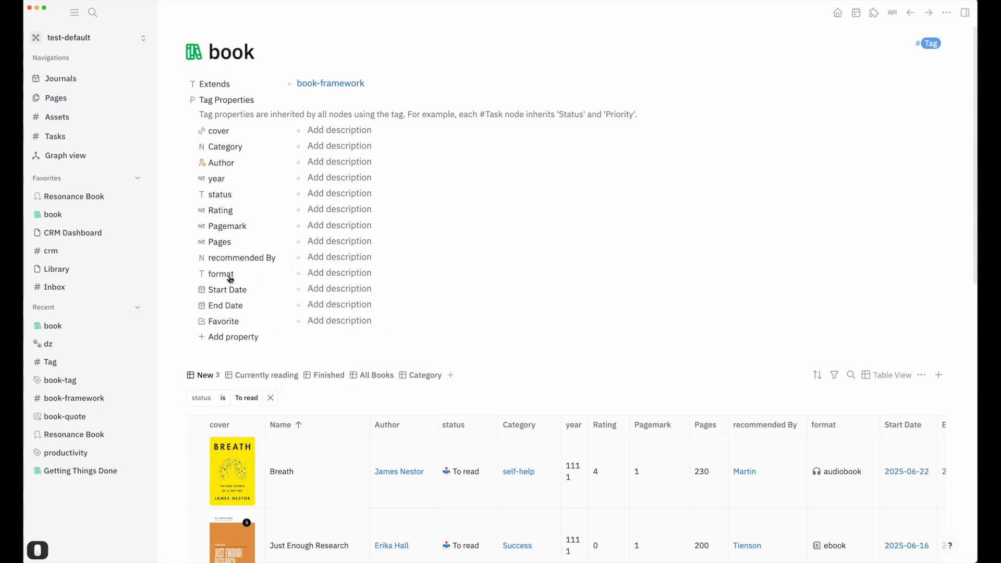
Step: Inspect the format property's available choices and the Start Date property's configuration
left_click(228, 276)
mouse_move(323, 365)
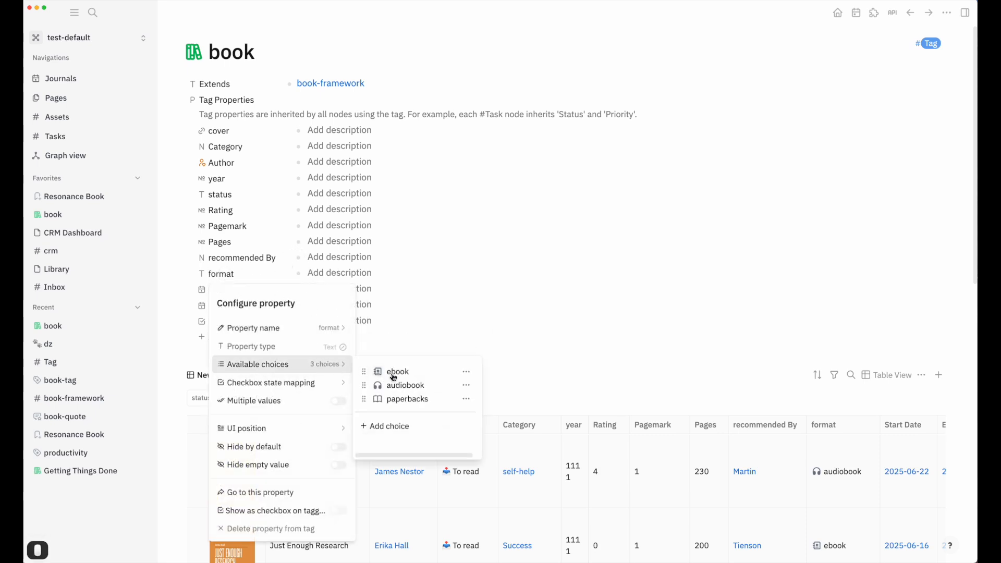
left_click(264, 277)
left_click(229, 288)
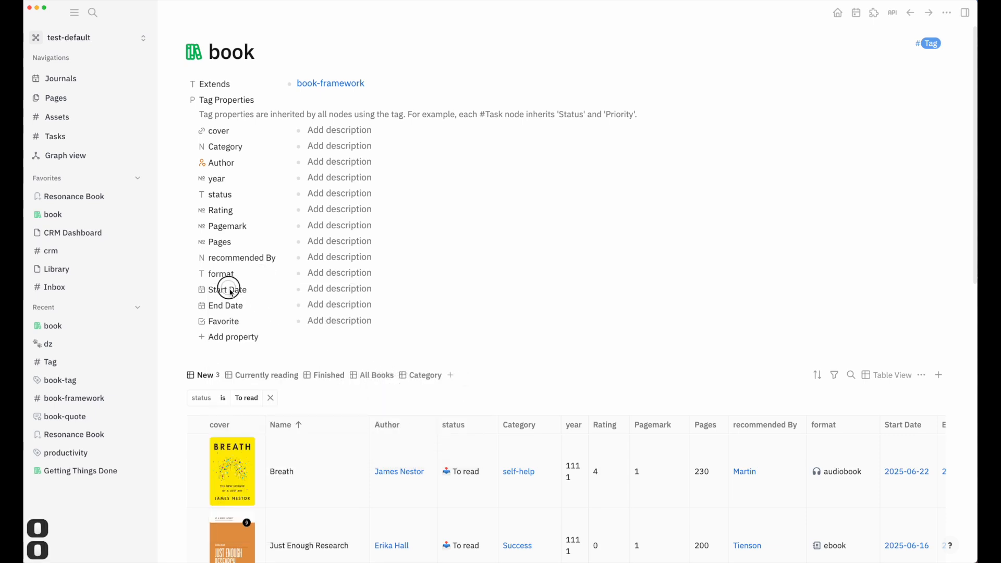
left_click(224, 297)
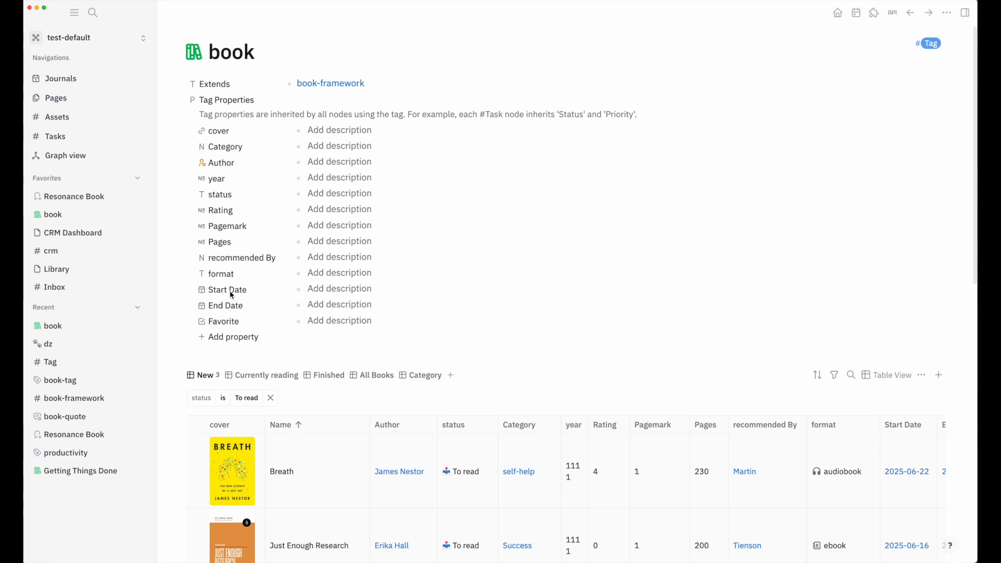
Step: Inspect the Favorite property's configuration, including its default value, and close it
scroll(240, 307, "down", 3)
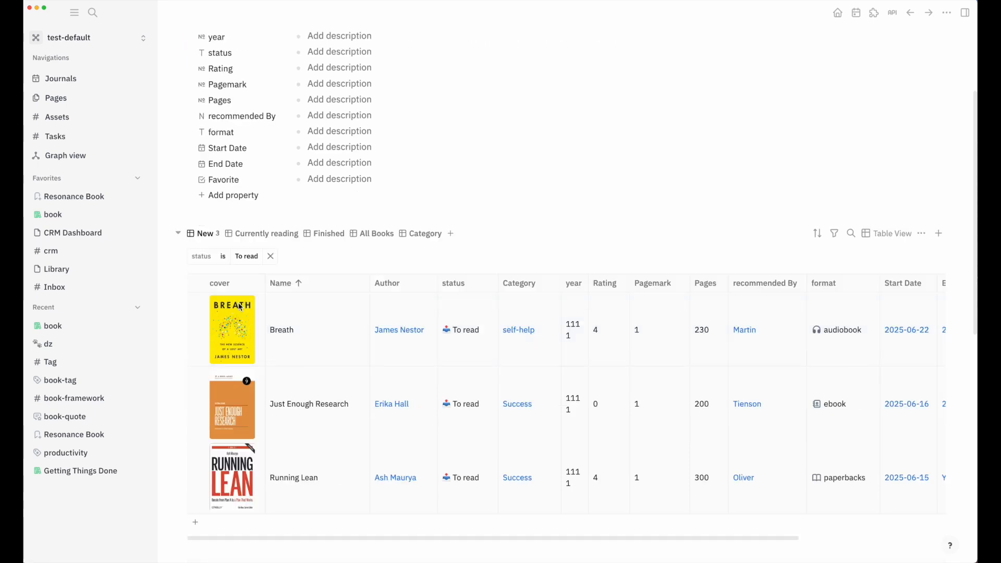
left_click(230, 179)
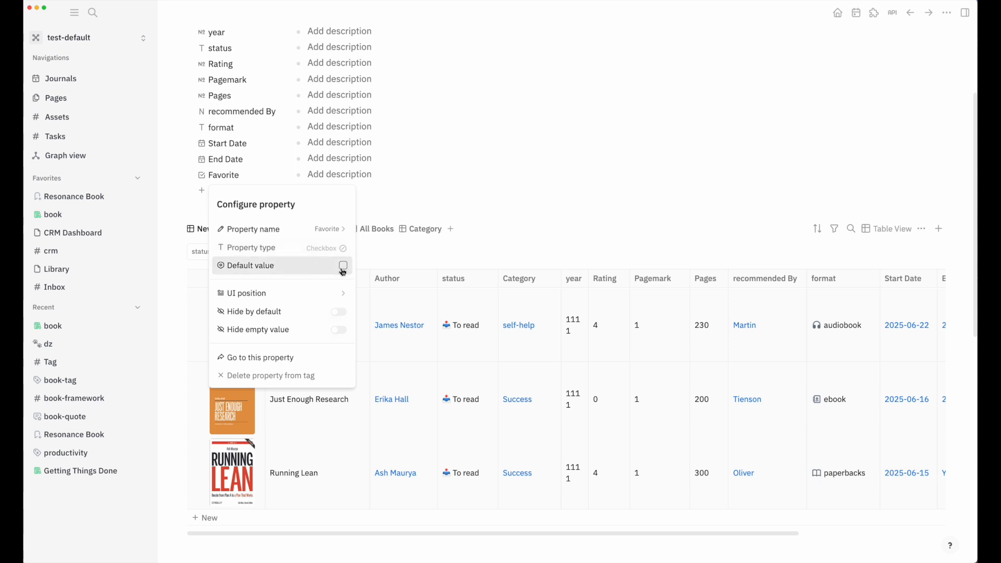
left_click(436, 257)
scroll(342, 256, "up", 3)
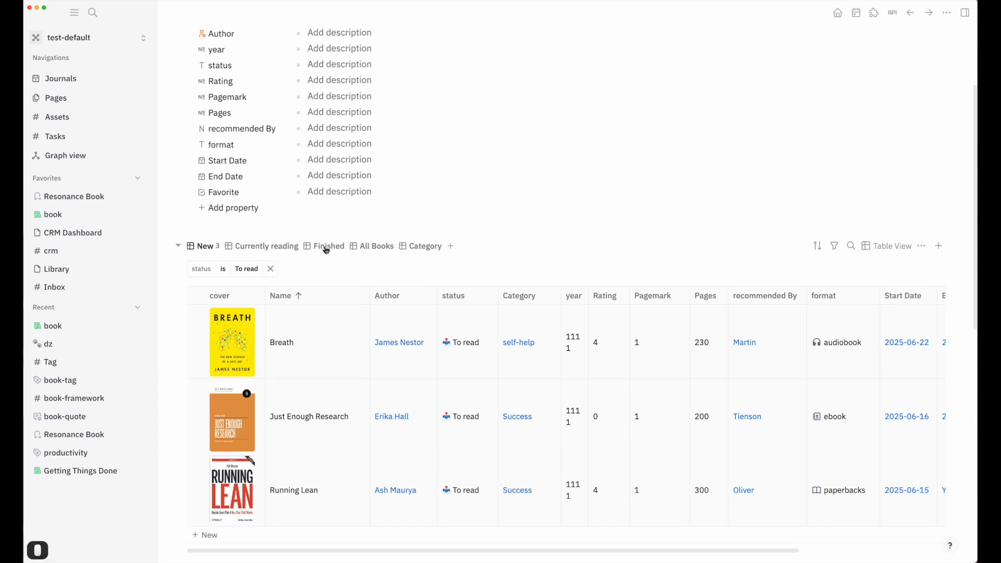
Step: Collapse the book tag's properties and widen the year column in the New view so each year fits on one line
left_click(173, 54)
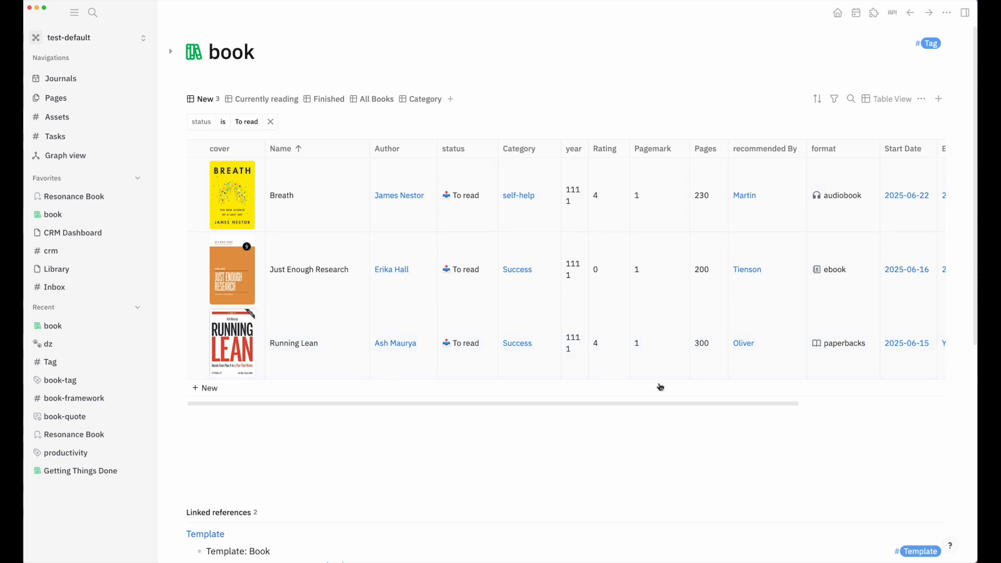
left_click(593, 148)
left_click_drag(595, 148, 606, 151)
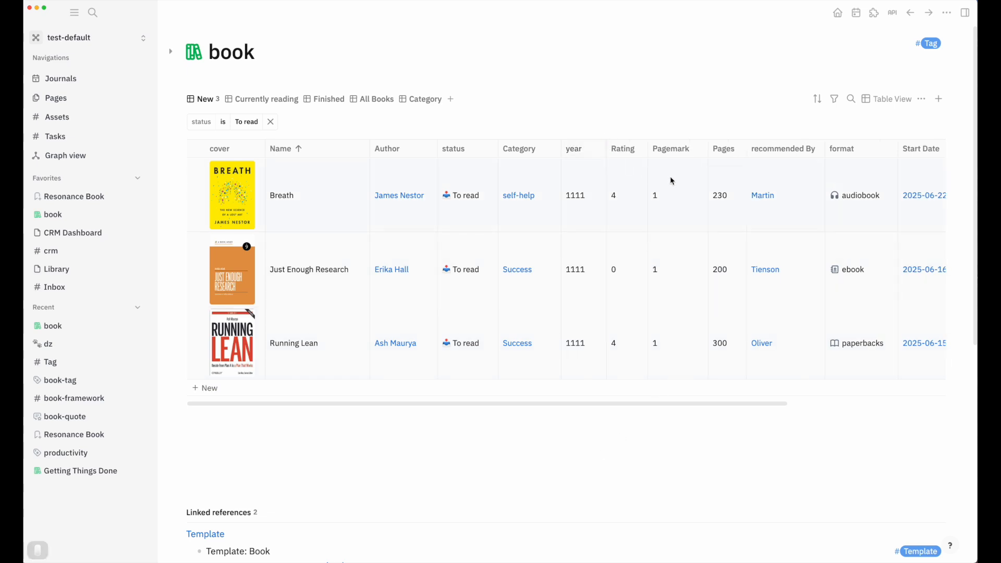
Step: Clear the Favorite checkbox for Breath, Just Enough Research and Running Lean in the New view
scroll(681, 190, "right", 8)
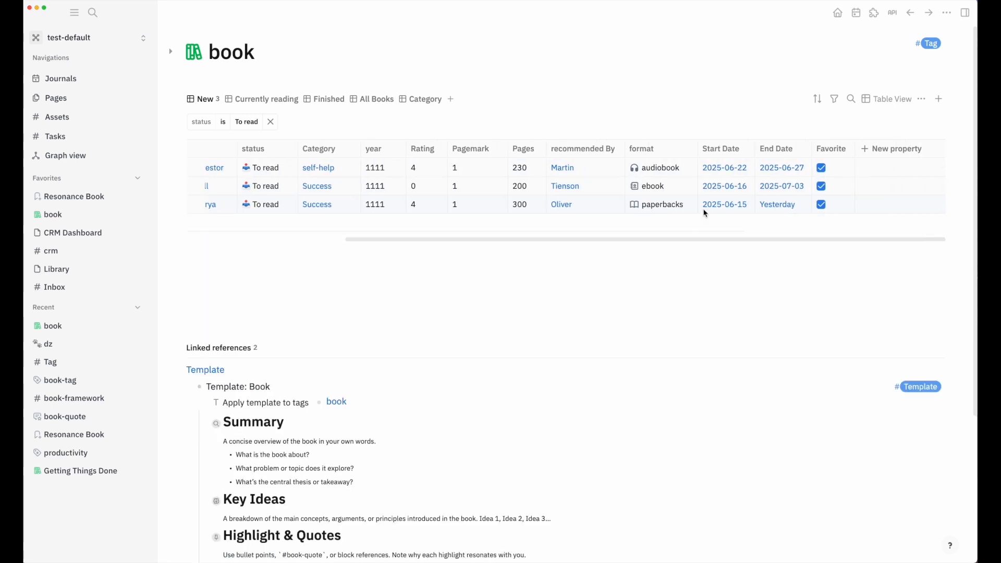
left_click(824, 170)
left_click(824, 187)
left_click(824, 207)
Step: Examine the New view's columns from Favorite back to cover, including Pagemark and the start and end dates
scroll(814, 175, "left", 2)
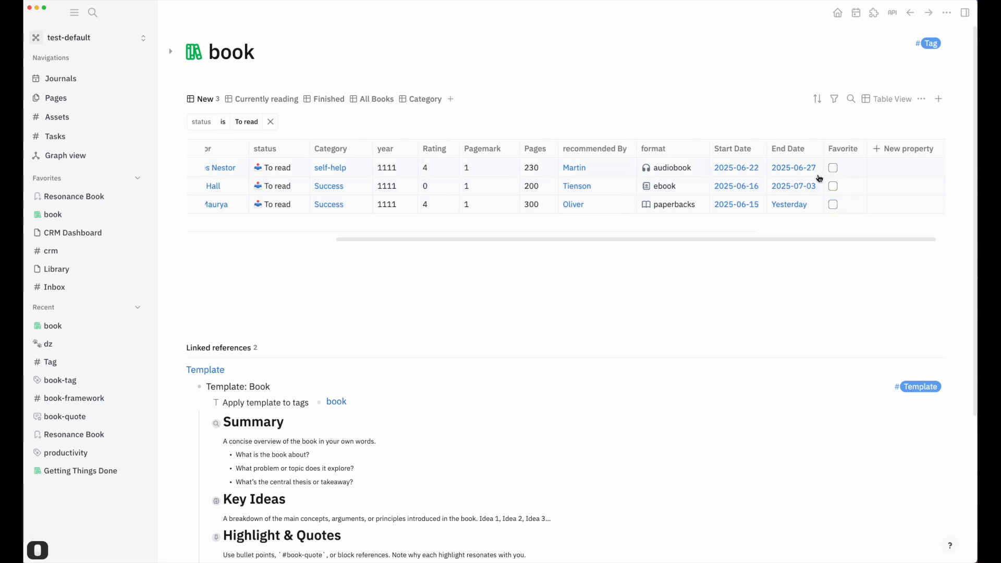
scroll(817, 180, "left", 1)
scroll(856, 167, "left", 5)
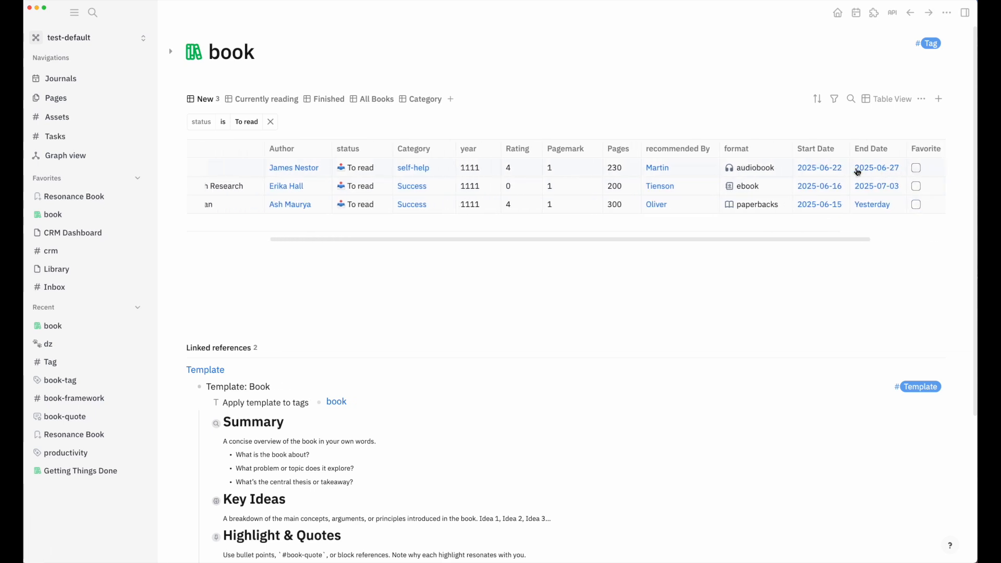
scroll(852, 170, "right", 4)
scroll(853, 180, "right", 2)
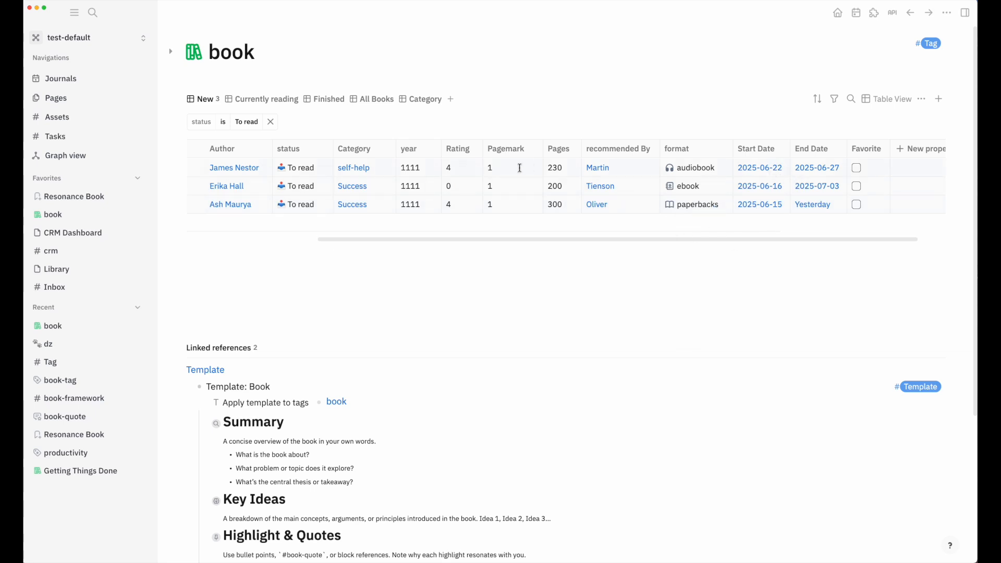
scroll(573, 180, "left", 3)
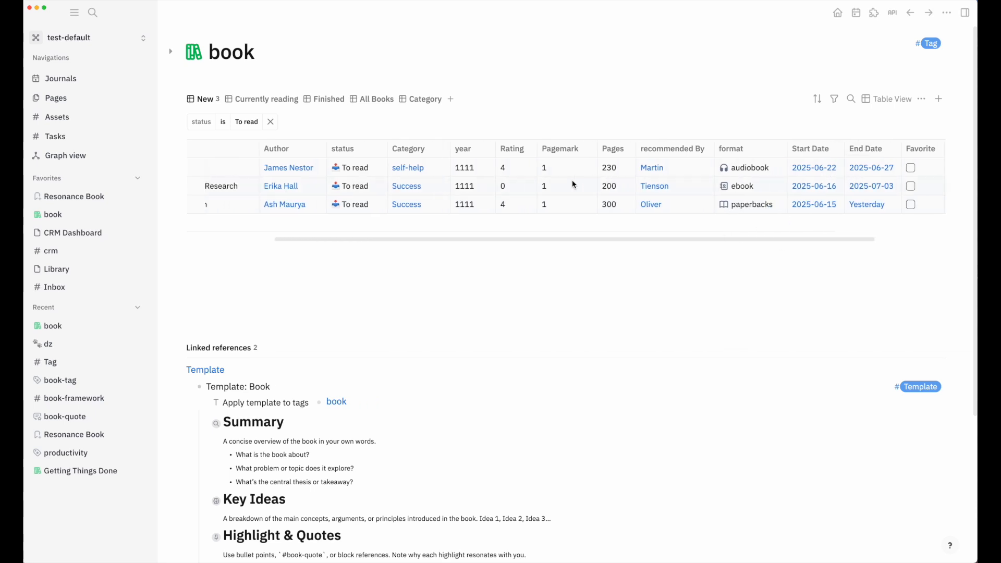
scroll(572, 182, "left", 2)
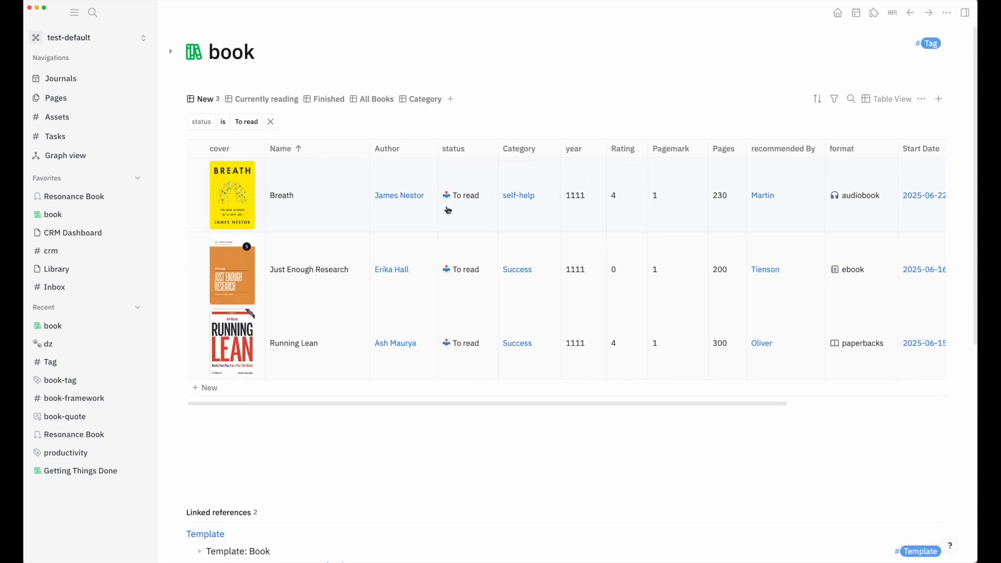
Step: View the book table in its Currently reading, Finished, All Books and Category views
left_click(264, 102)
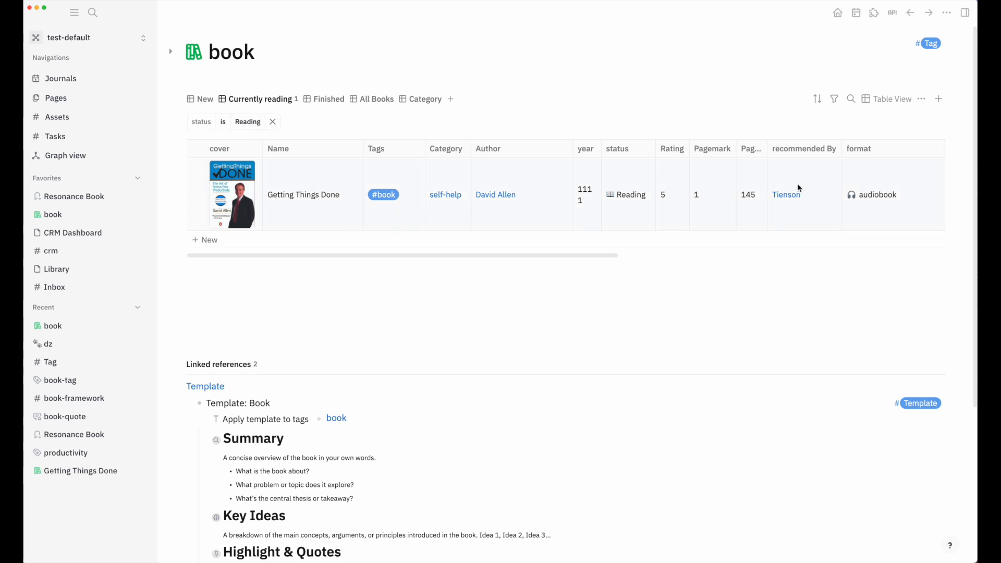
left_click(328, 99)
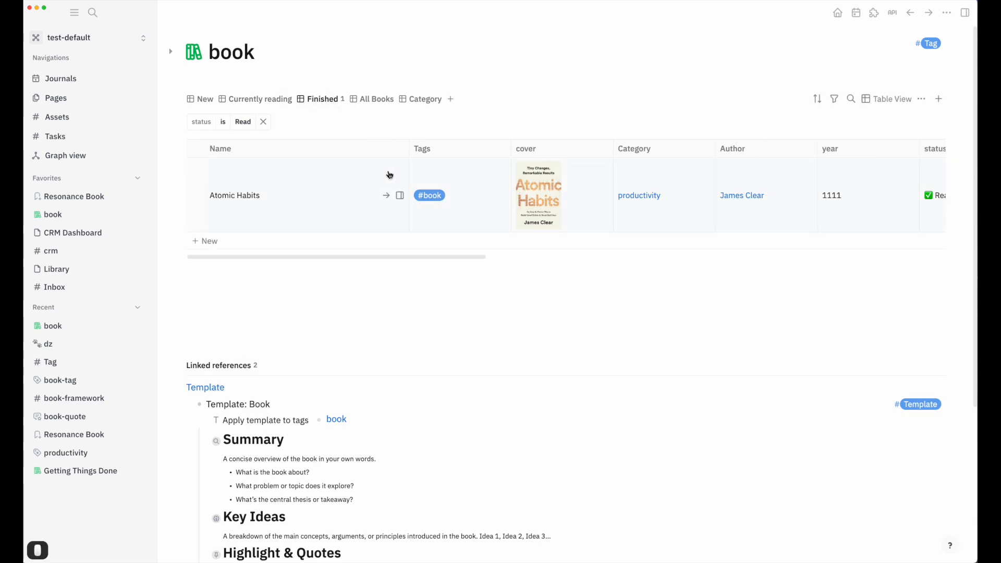
left_click(382, 103)
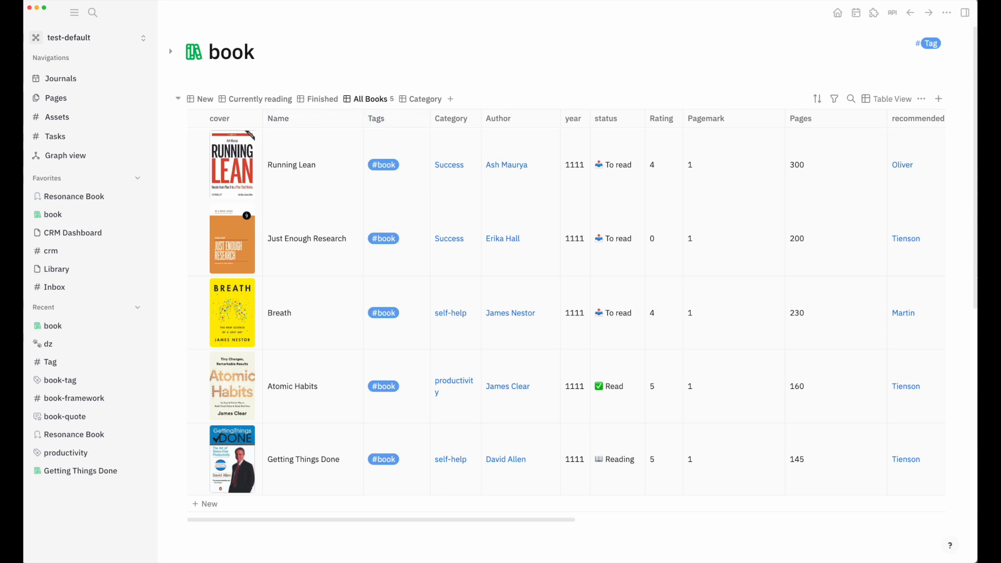
left_click(423, 100)
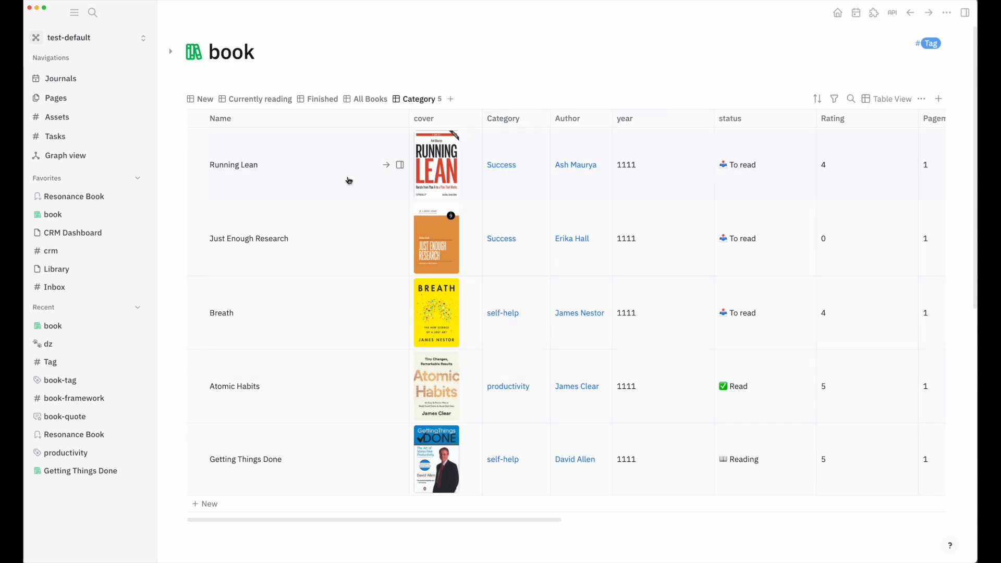
Step: Review the Category table and the book template in the linked references, and open the Template tag page
scroll(349, 181, "down", 10)
scroll(348, 181, "up", 10)
scroll(373, 234, "down", 5)
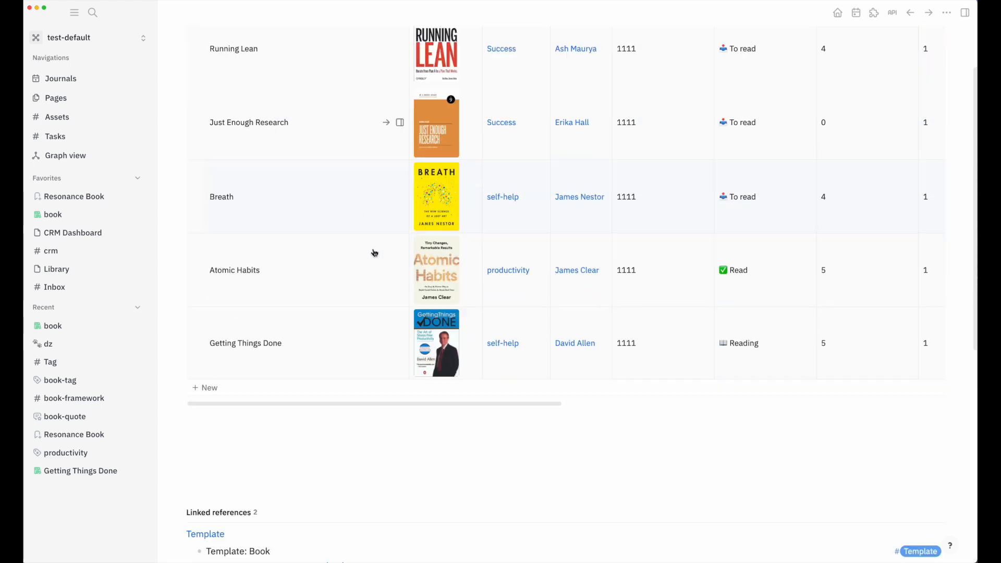
scroll(373, 246, "down", 3)
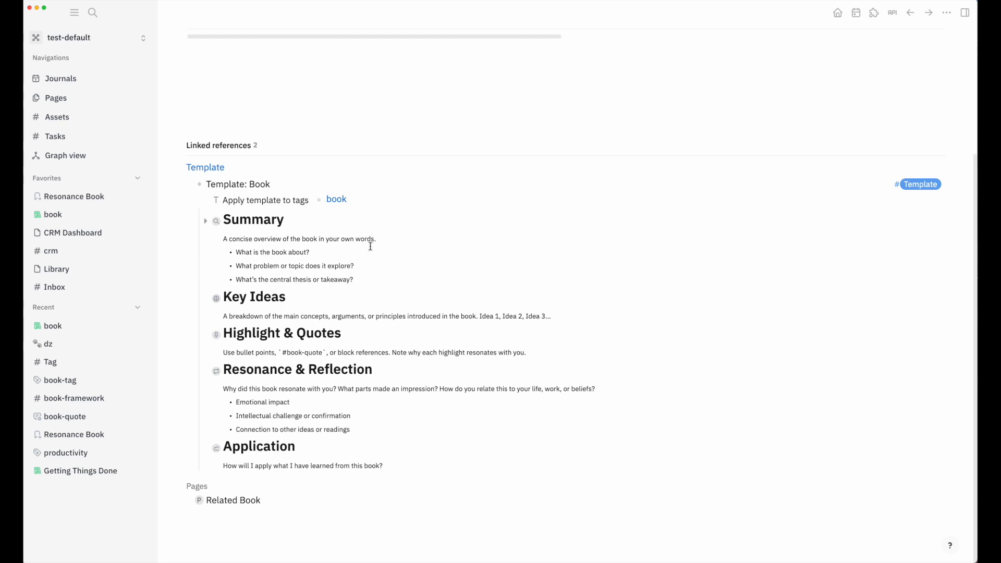
left_click(919, 184)
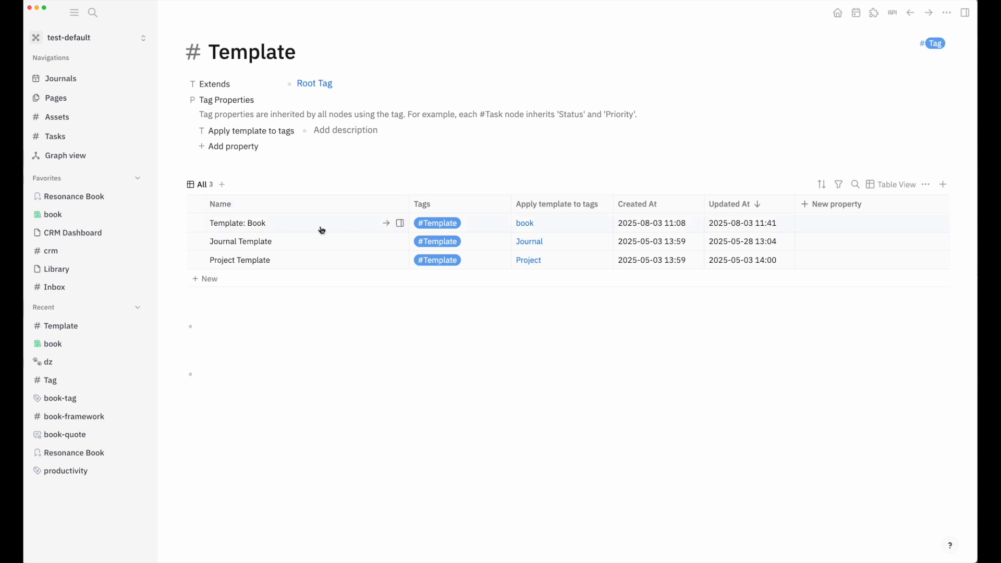
Step: Open Template: Book and review the source text of its sections from Summary through Application
left_click(387, 224)
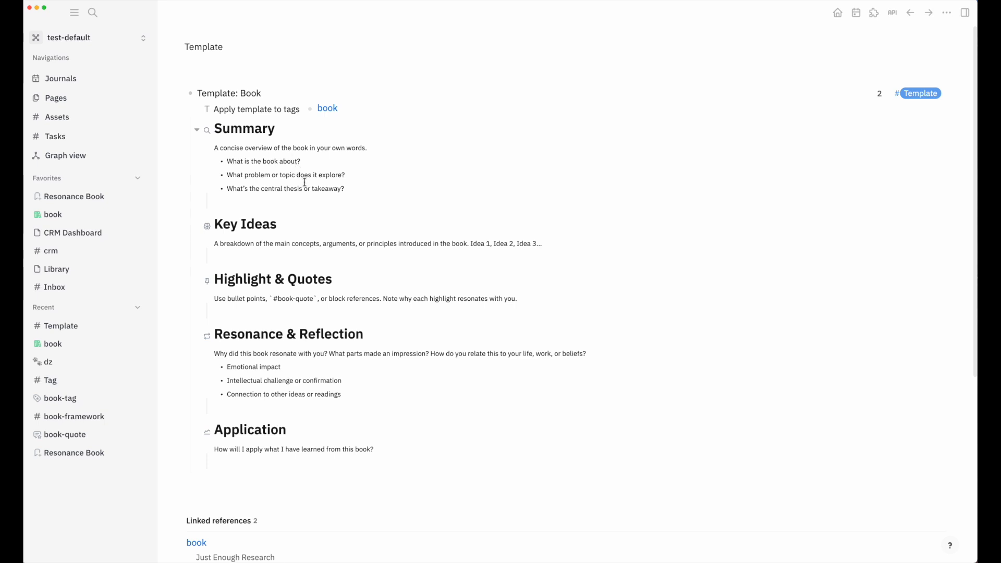
left_click(218, 132)
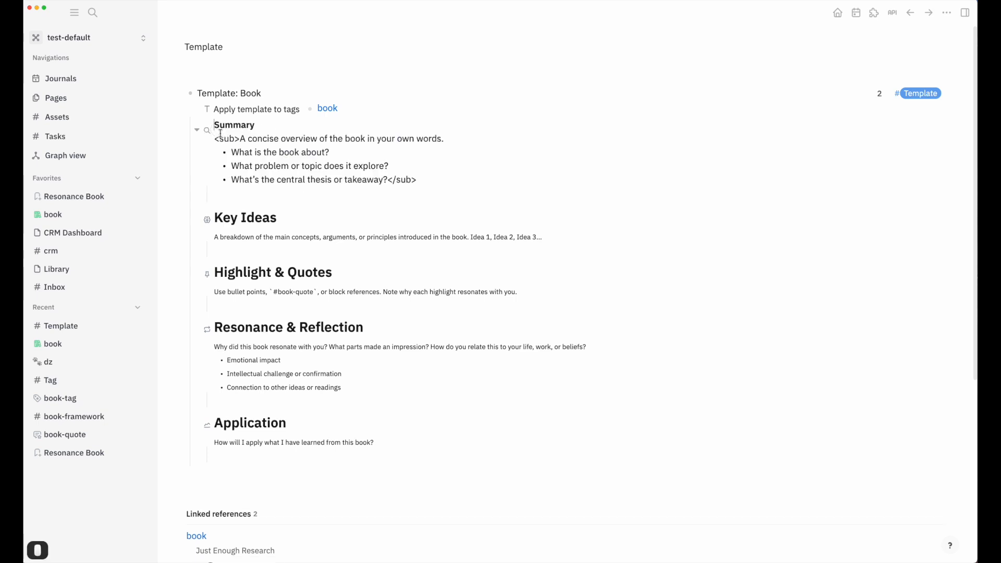
left_click(243, 215)
left_click(246, 289)
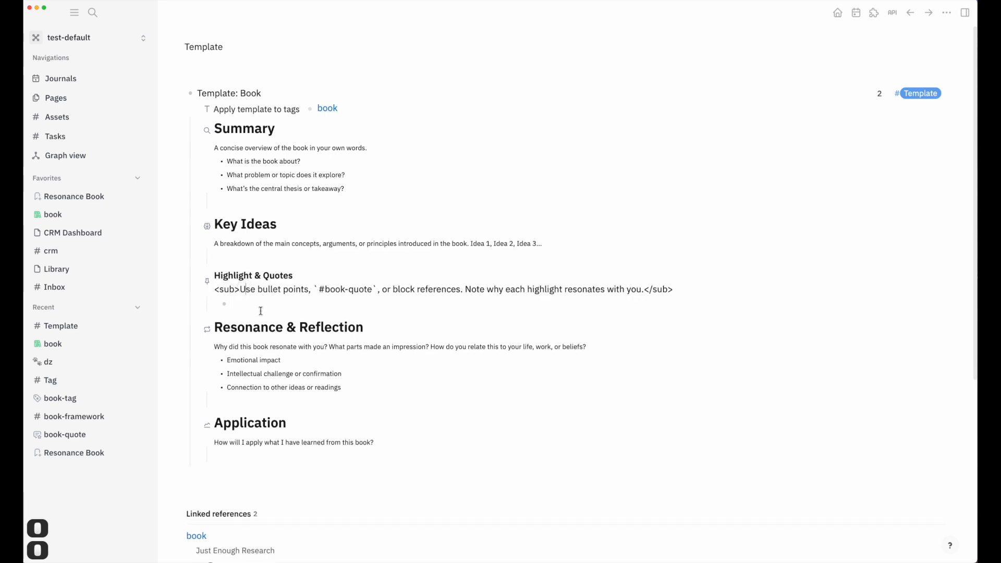
left_click(272, 322)
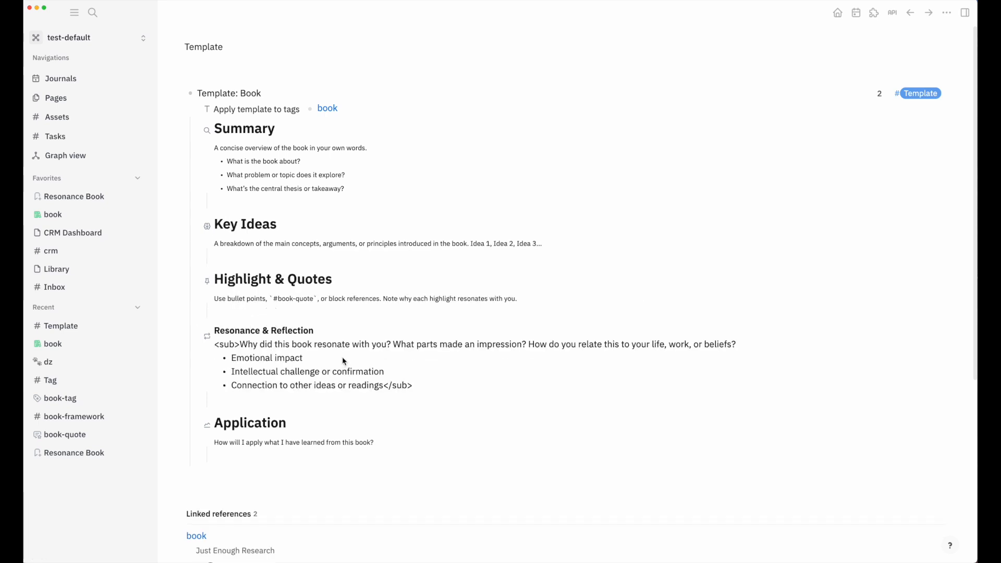
left_click(260, 429)
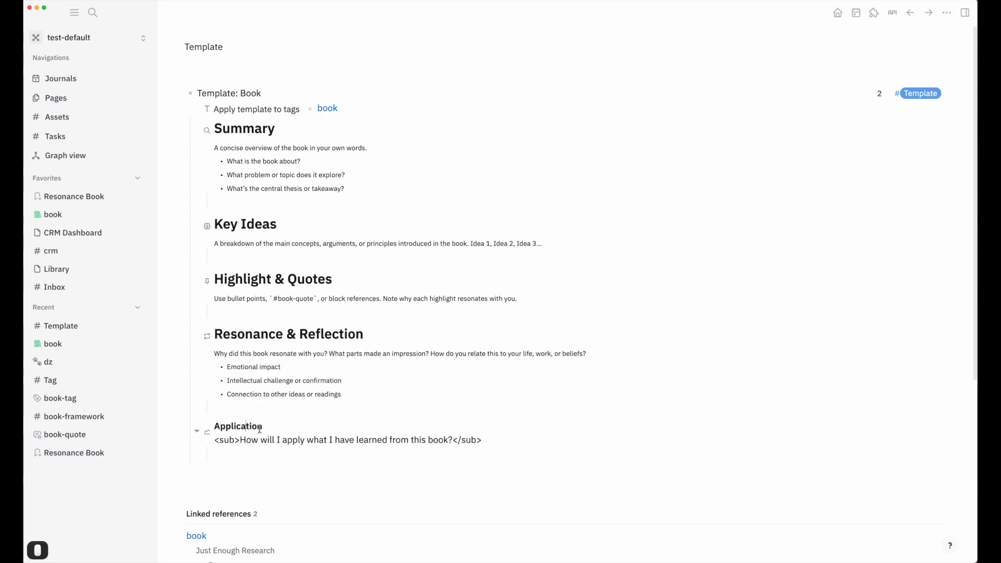
left_click(260, 442)
left_click(261, 476)
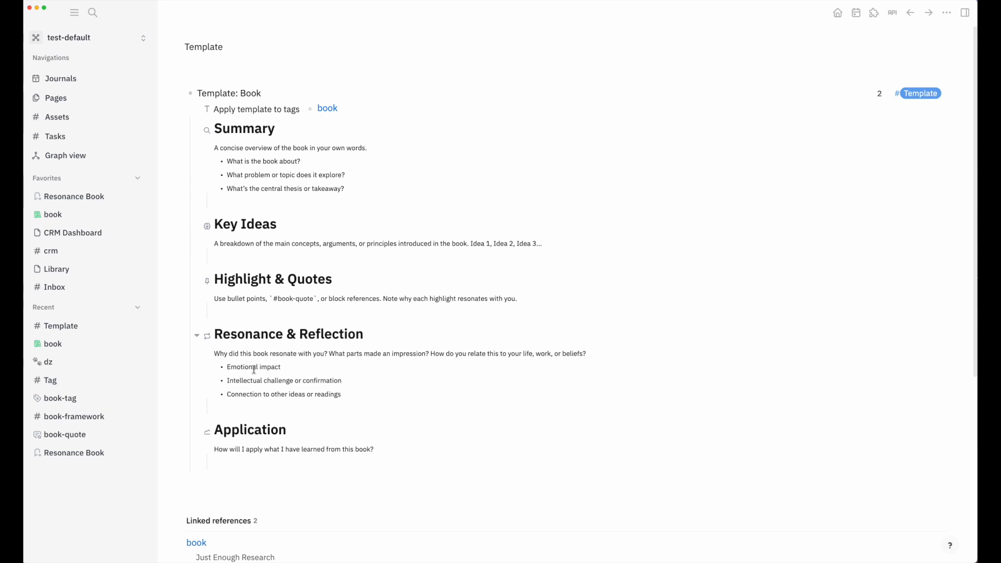
Step: Examine the Resonance & Reflection prompts, the neighbouring template sections and the book template's linked references
left_click_drag(216, 354, 417, 390)
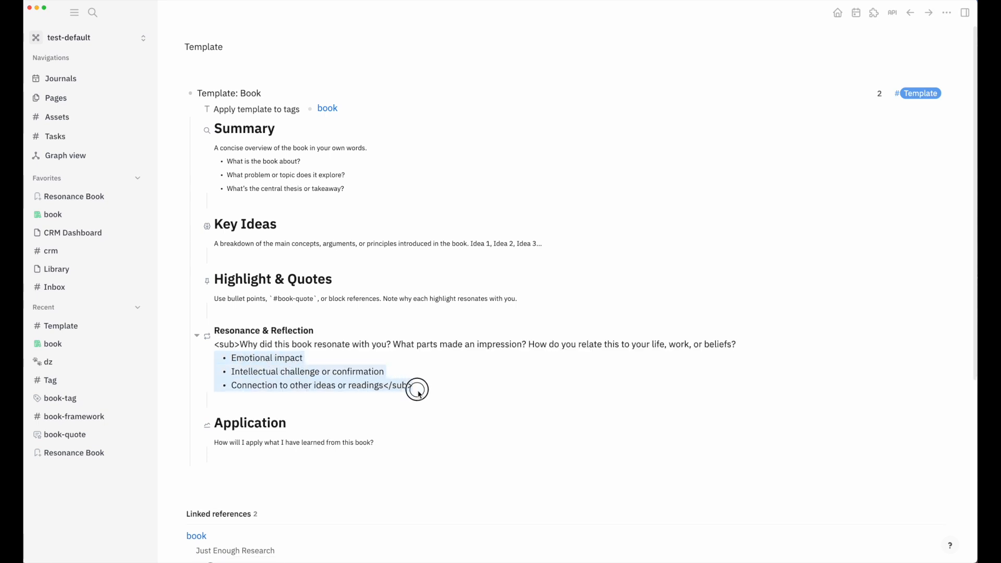
left_click(334, 384)
left_click(261, 399)
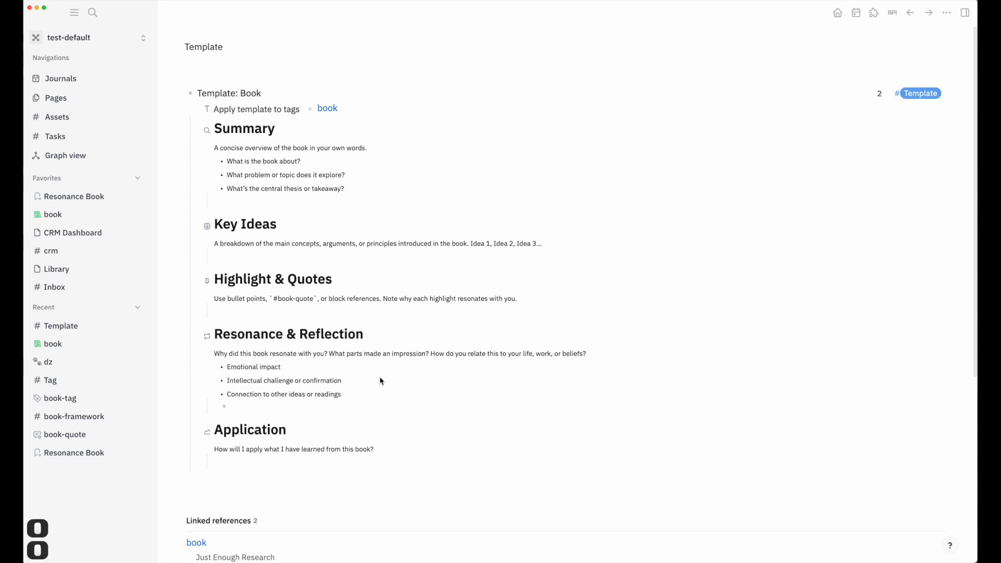
left_click(447, 311)
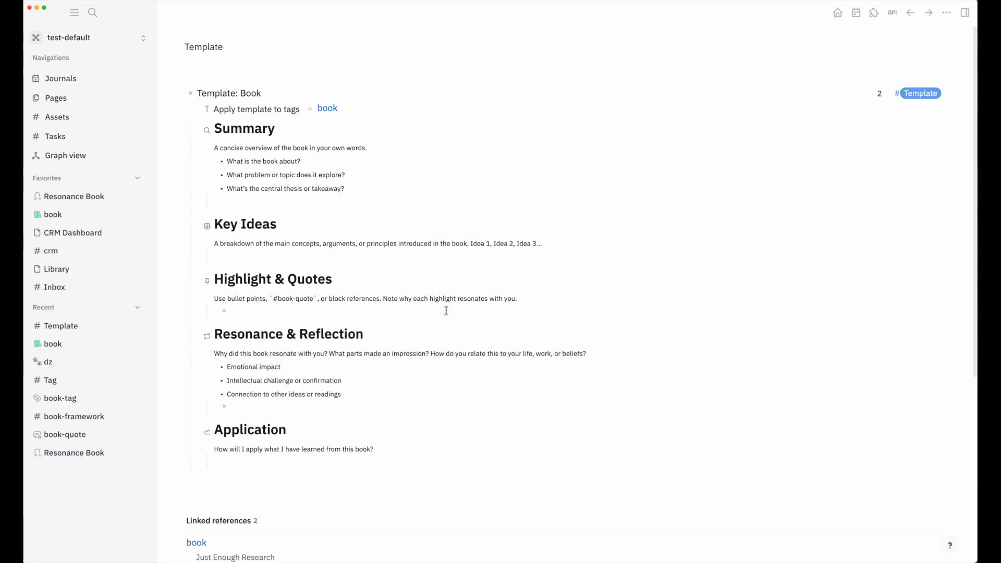
left_click(344, 287)
left_click(286, 334)
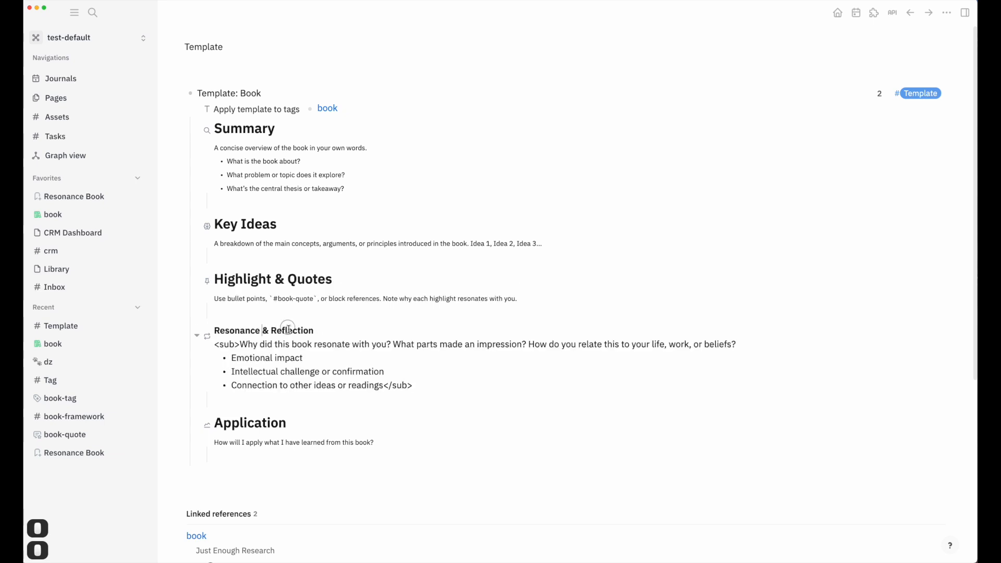
double_click(288, 330)
left_click(299, 366)
left_click(437, 371)
left_click(371, 377)
left_click(347, 409)
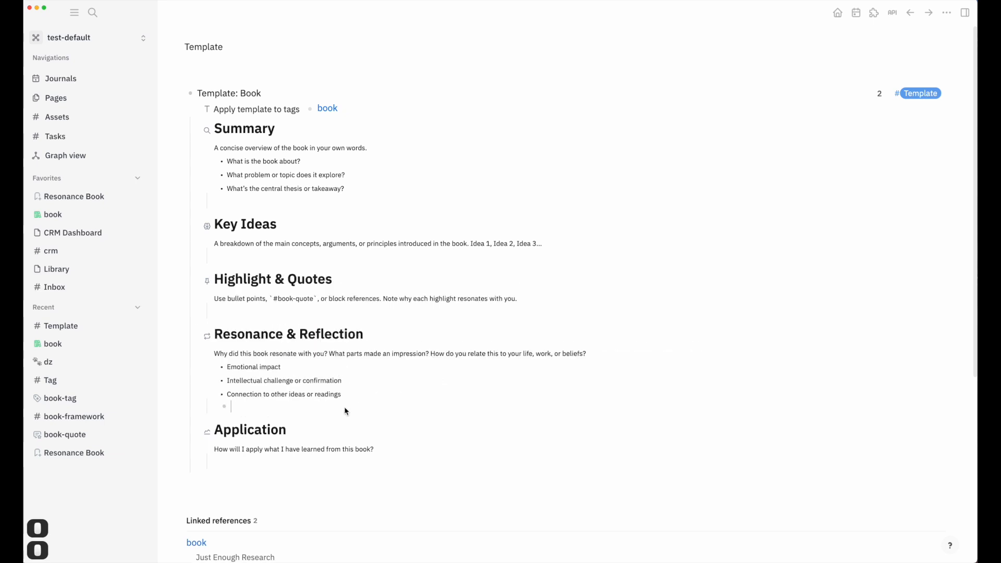
left_click(337, 429)
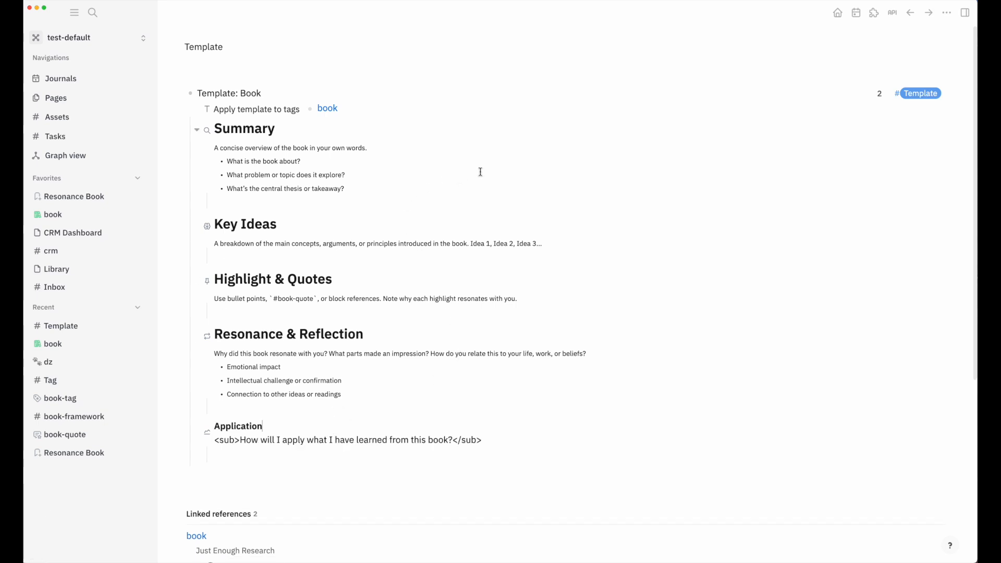
scroll(453, 187, "down", 5)
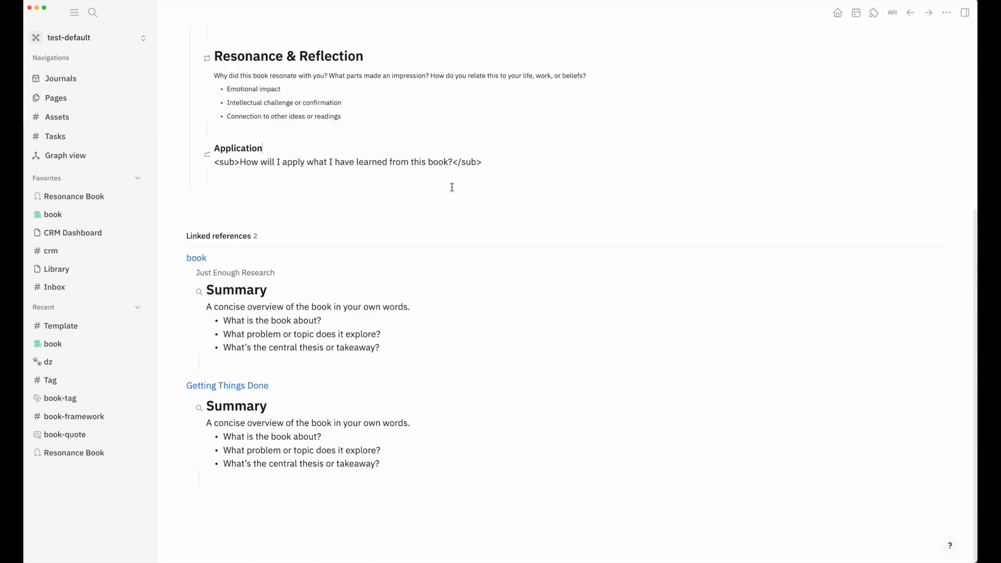
scroll(452, 187, "up", 5)
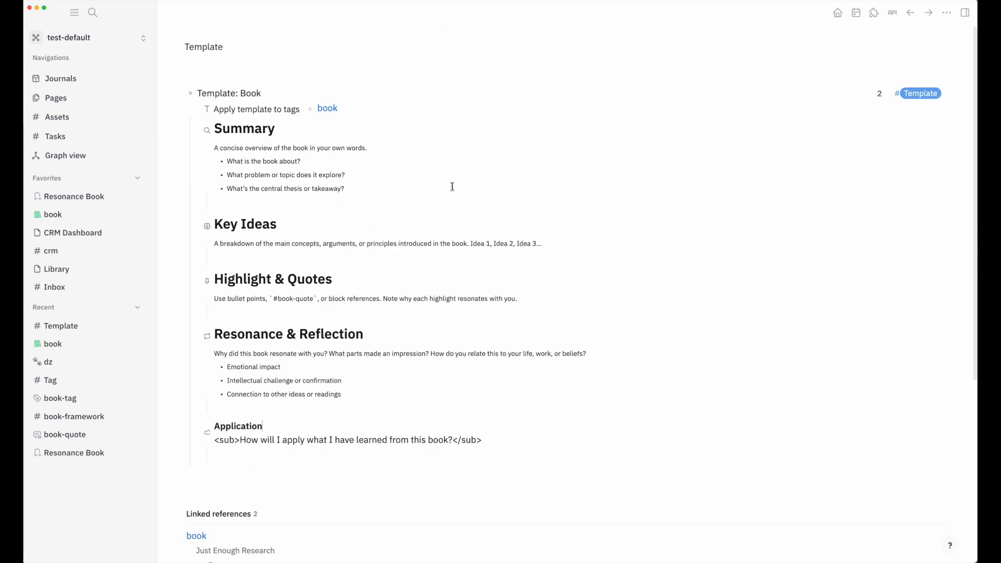
Step: Open Just Enough Research from the book tag's table and review its properties and template sections down to Application
key("super+bracketleft")
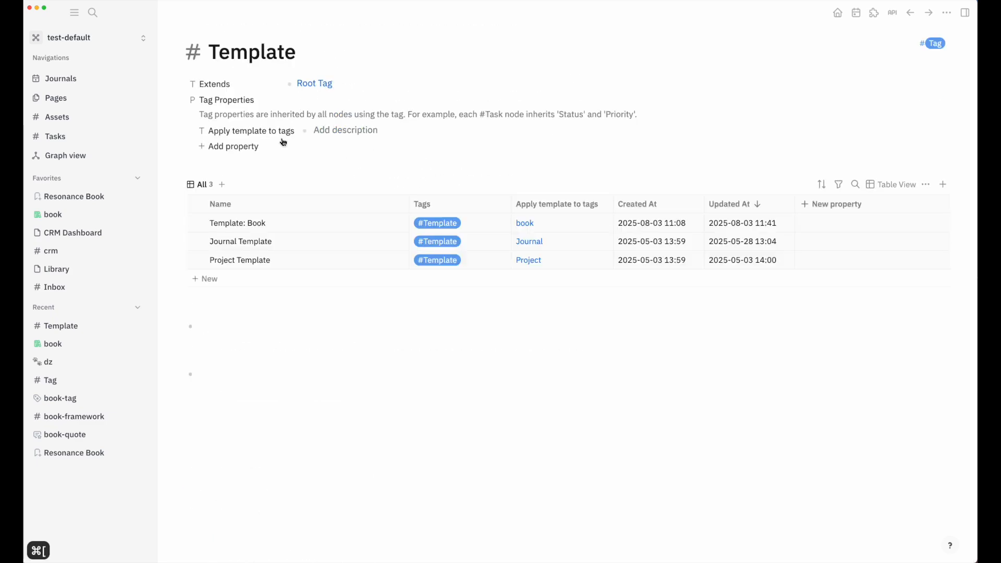
left_click(67, 346)
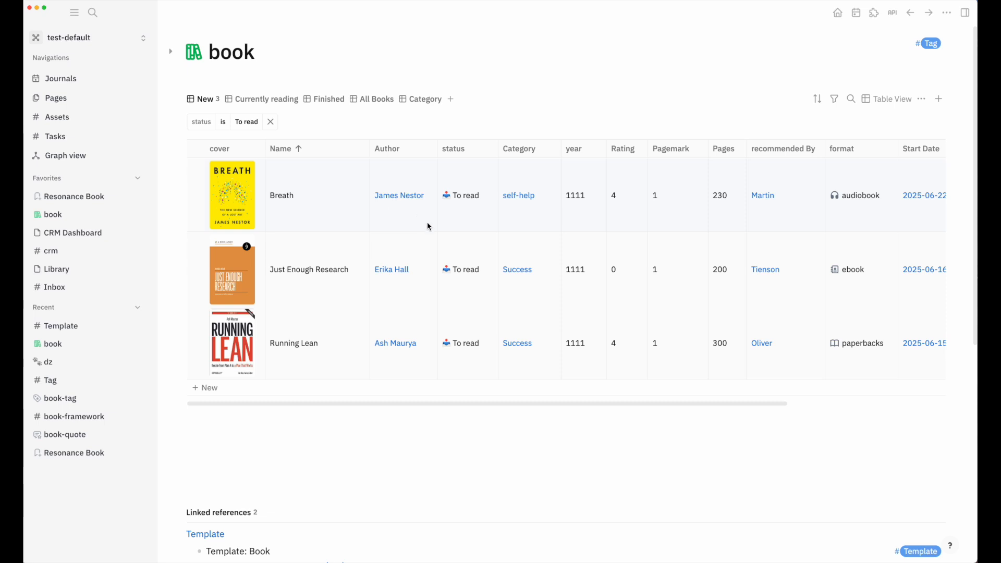
mouse_move(320, 277)
left_click(347, 270)
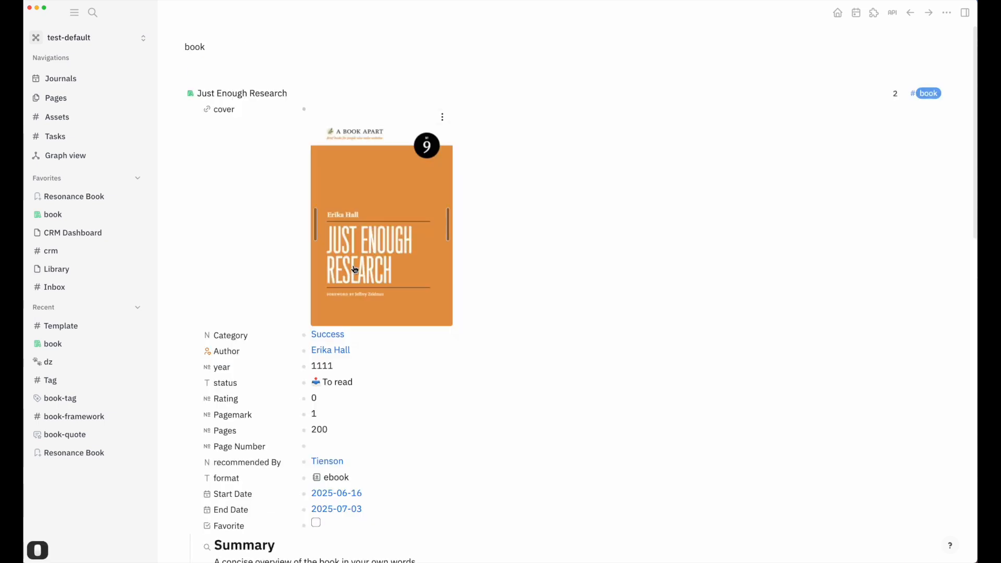
scroll(365, 218, "down", 5)
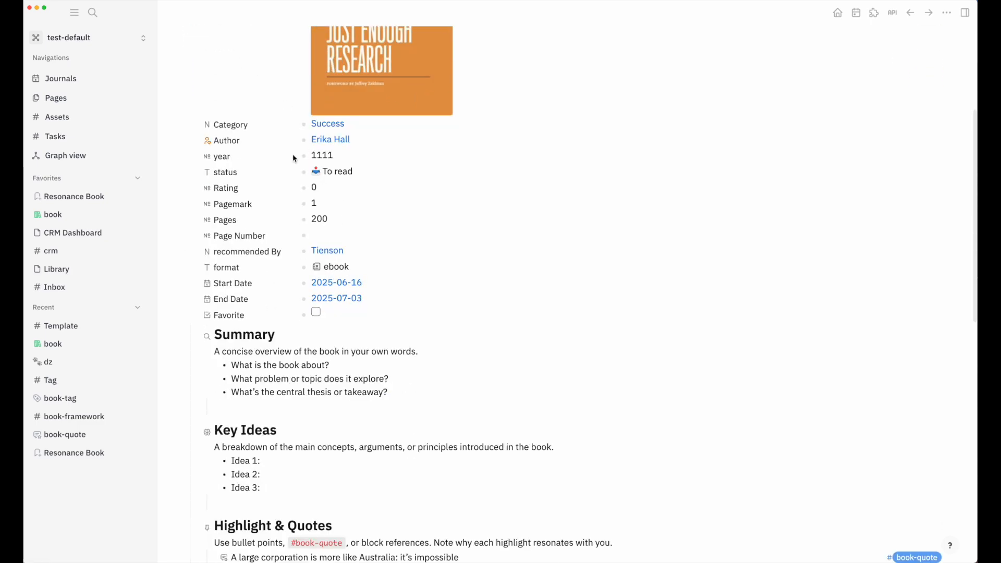
scroll(284, 223, "down", 3)
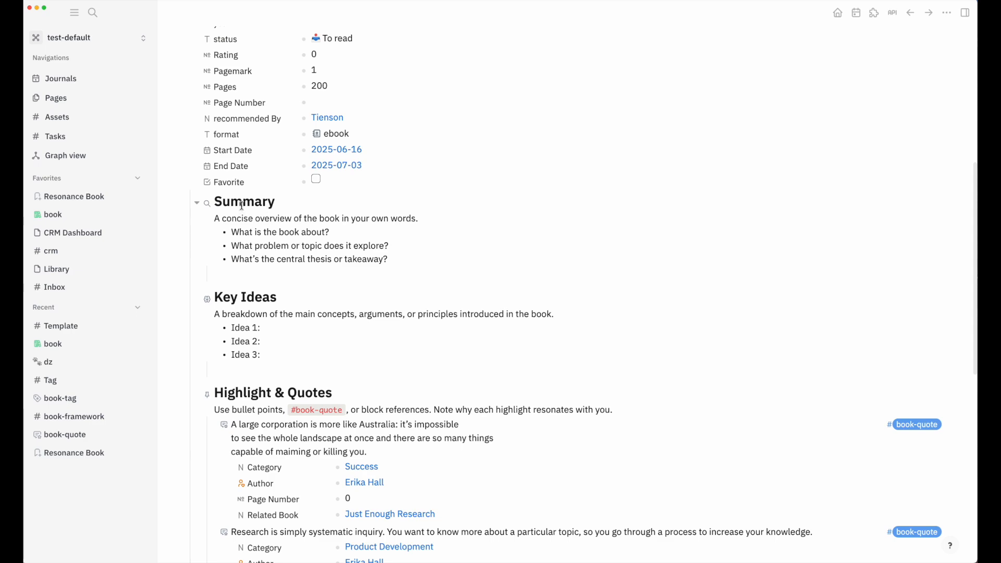
left_click(242, 206)
left_click(284, 232)
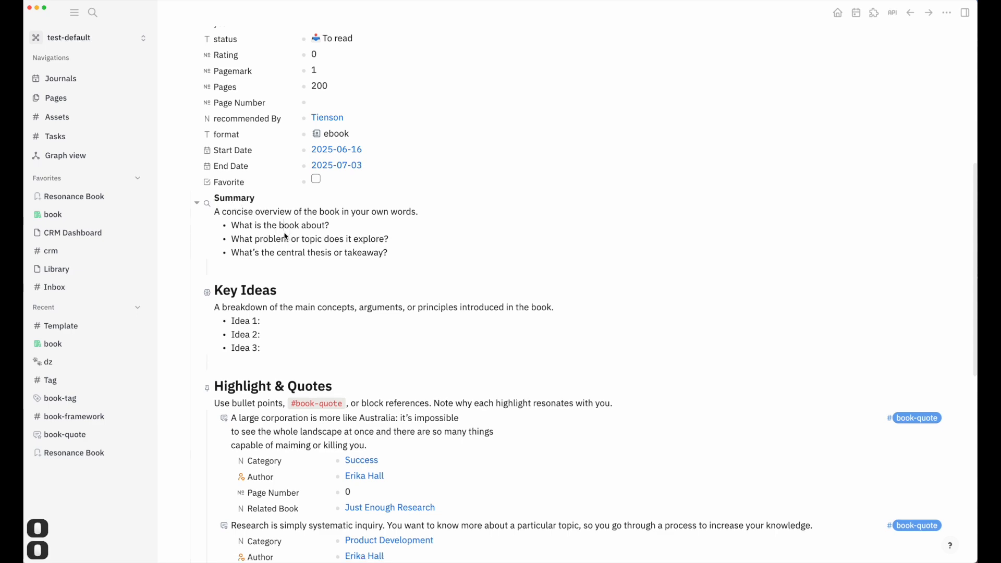
scroll(286, 237, "down", 6)
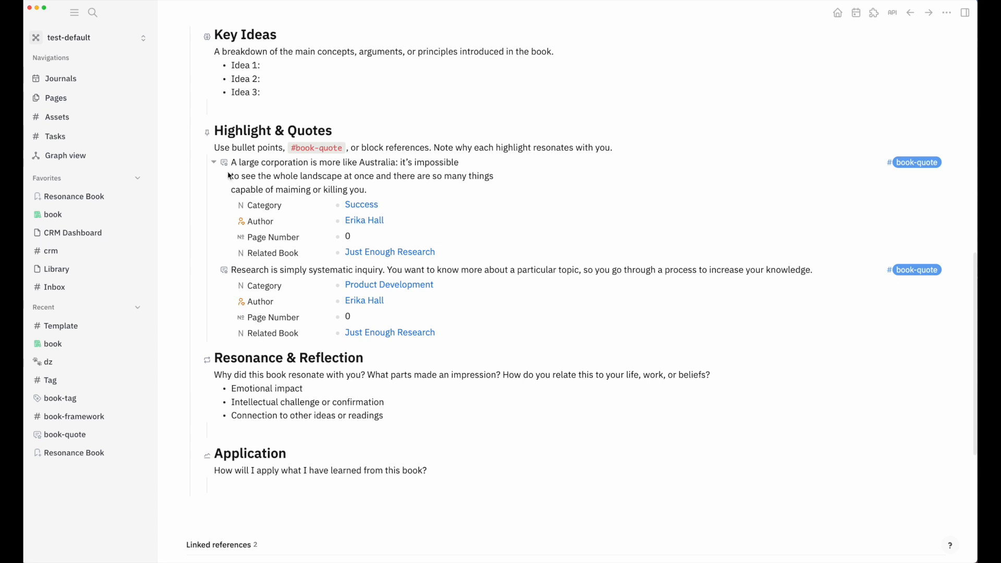
Step: Add a new Non-Fiction option to the Category of the first quote under Highlight & Quotes
left_click_drag(232, 163, 383, 192)
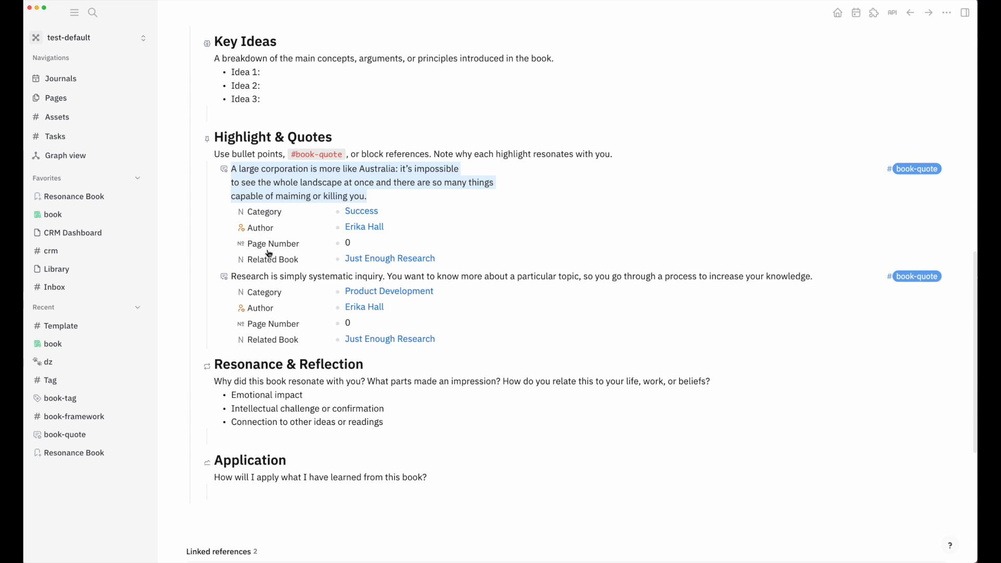
left_click(379, 213)
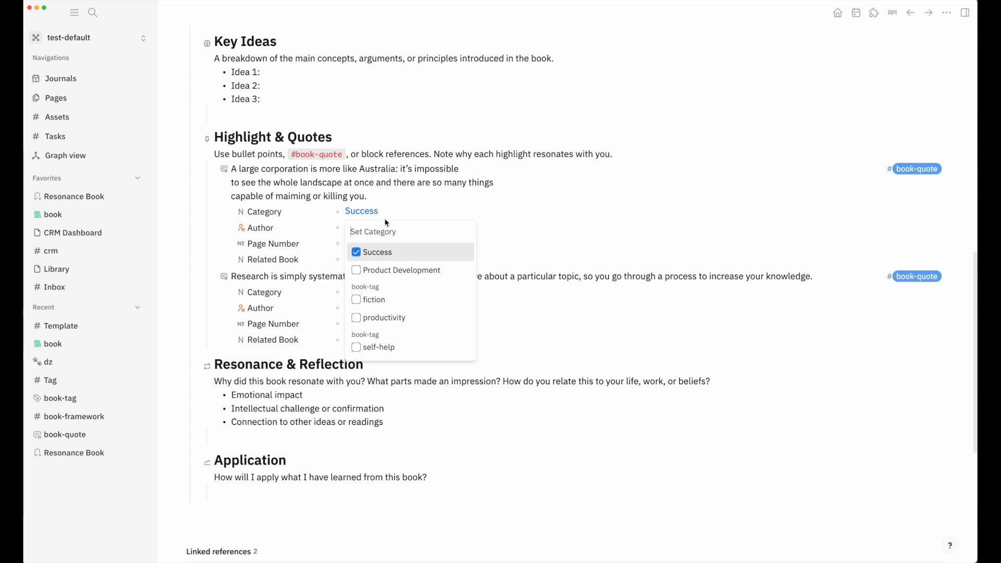
left_click(398, 210)
type("Non")
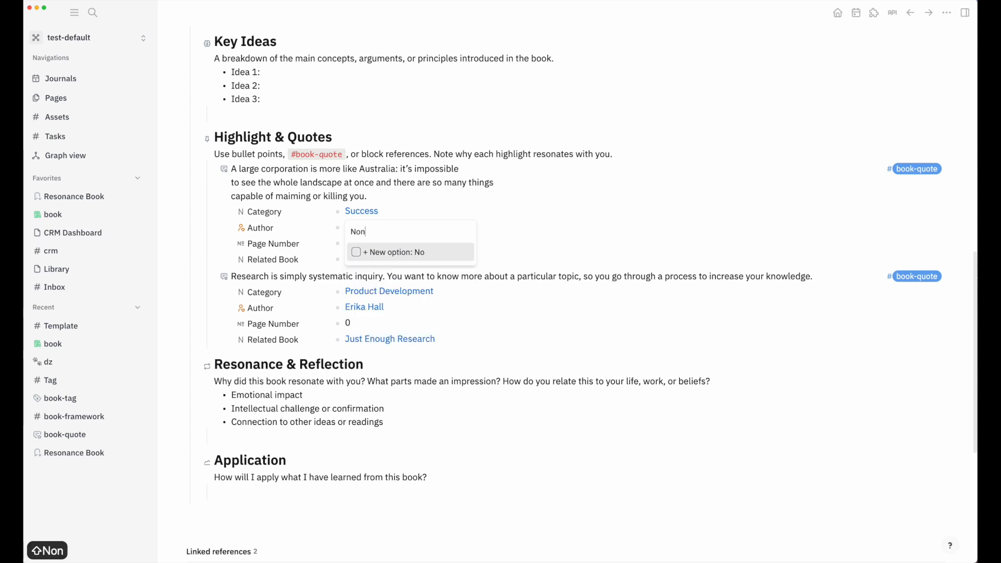
type("-Fic")
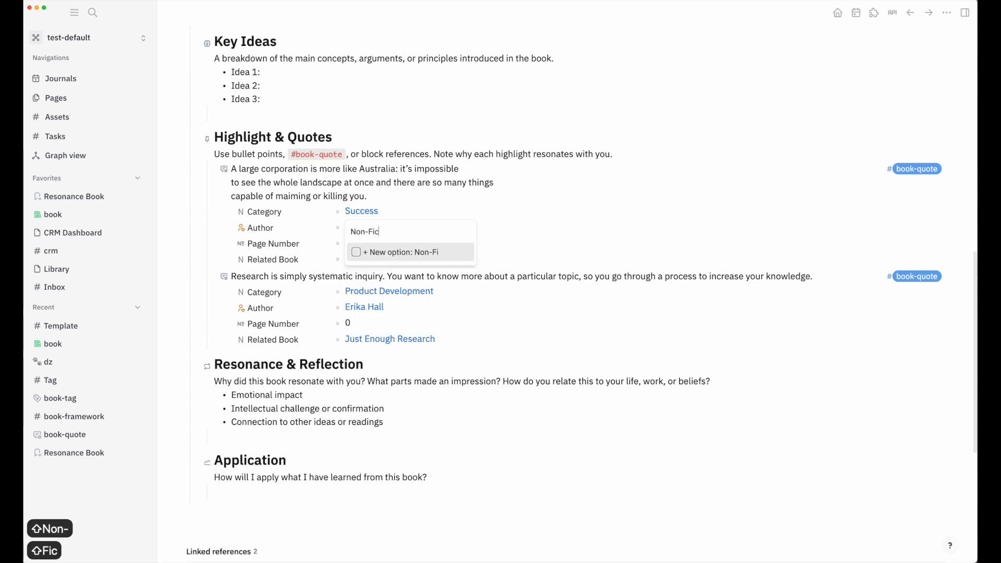
type("tion")
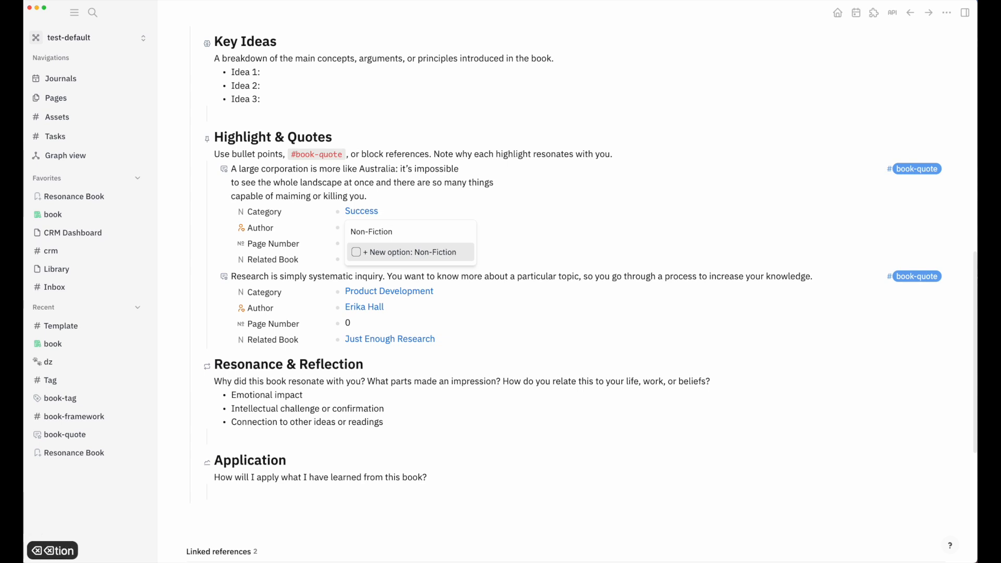
key("Return")
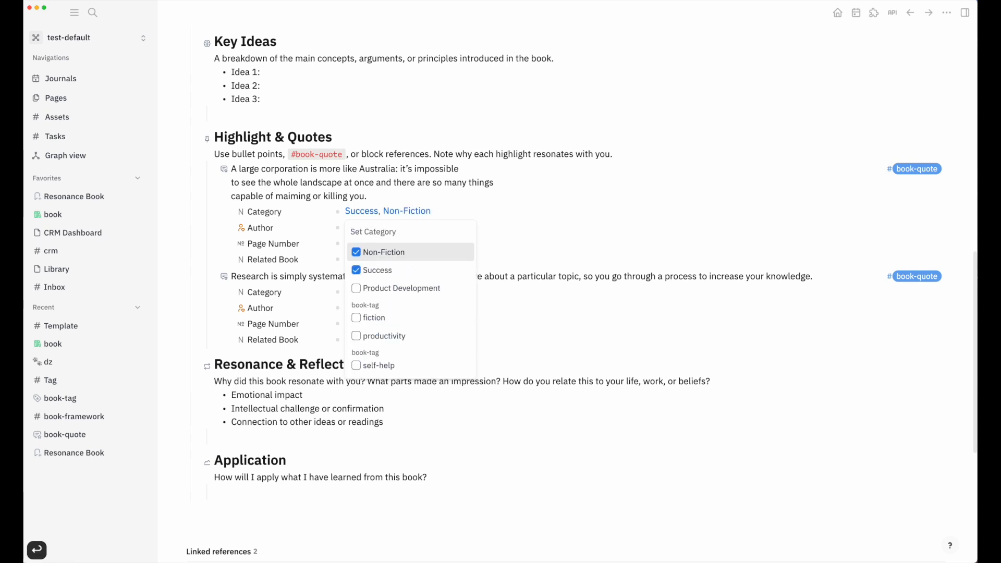
left_click(431, 211)
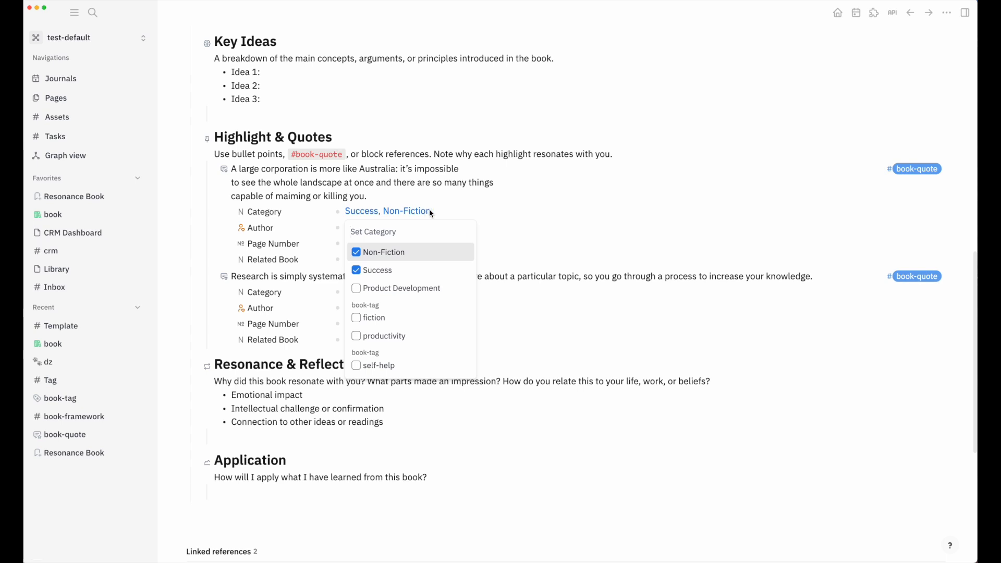
Step: View the Author choices for the first quote and review its properties alongside the book's own properties and sections
left_click(410, 232)
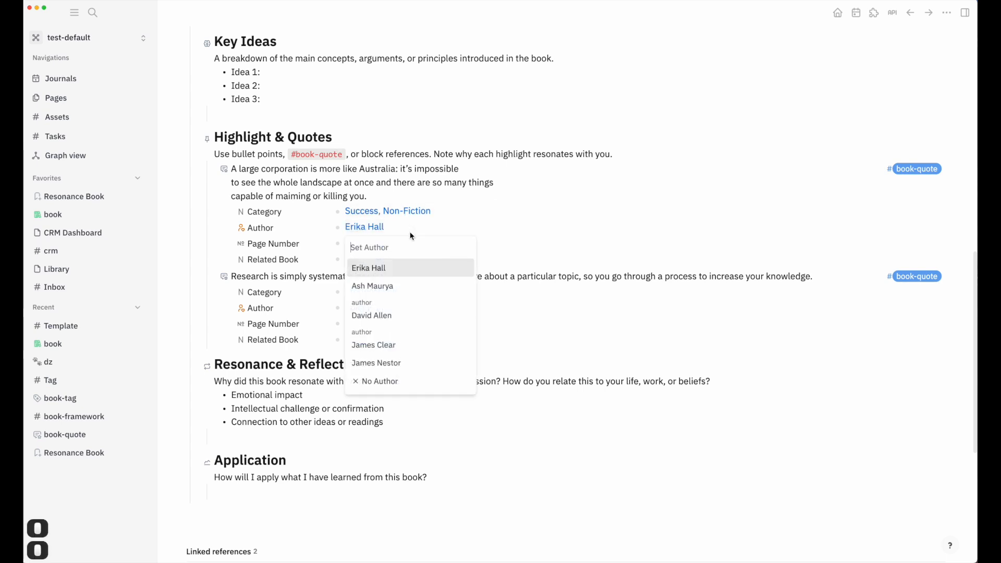
left_click(410, 231)
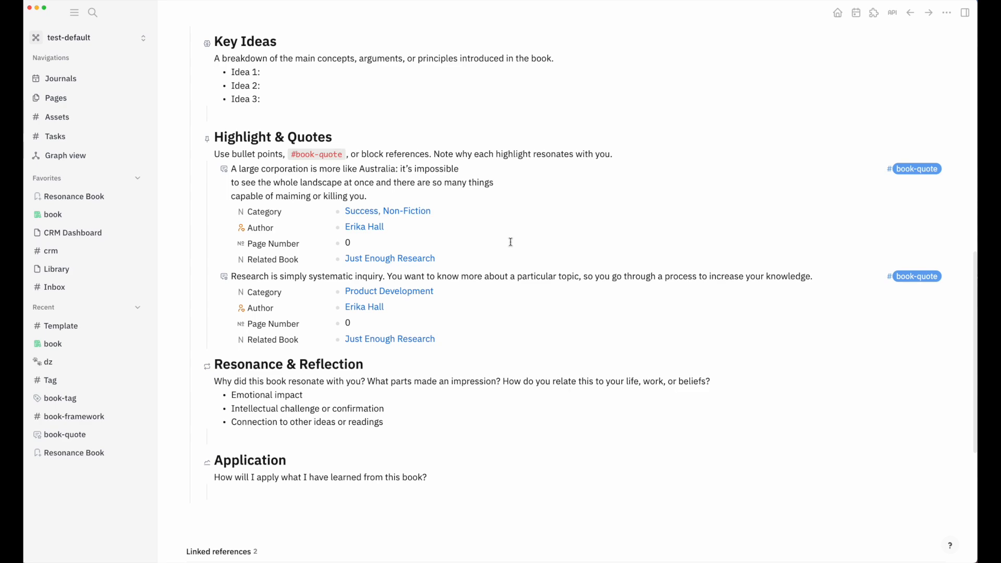
scroll(485, 290, "up", 5)
scroll(417, 415, "up", 2)
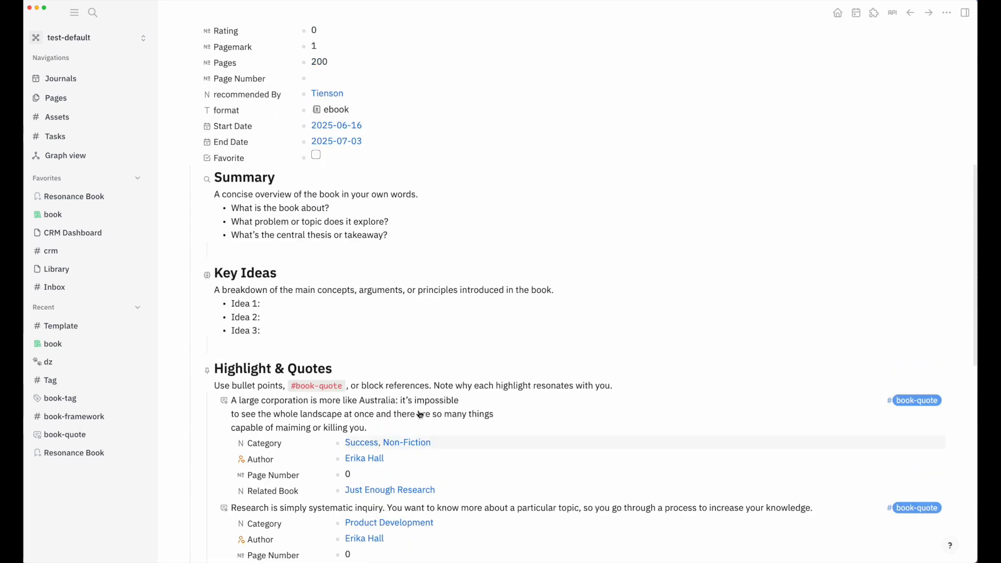
left_click(406, 465)
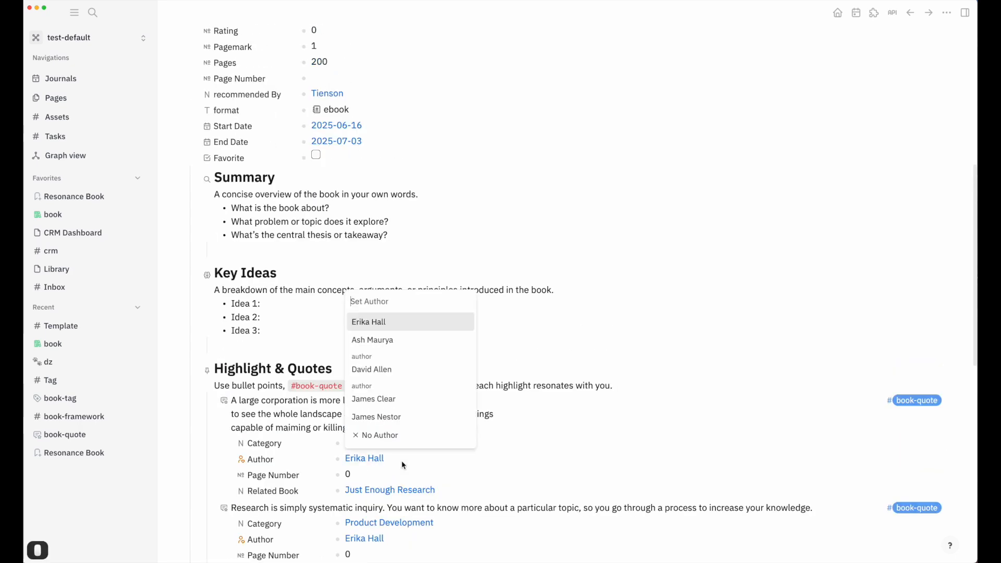
key("Escape")
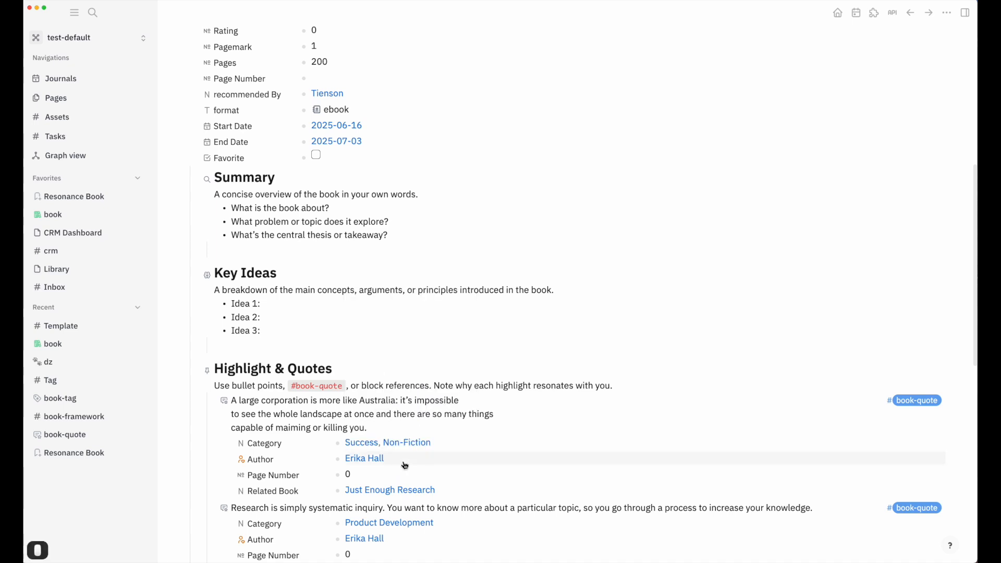
scroll(404, 465, "down", 1)
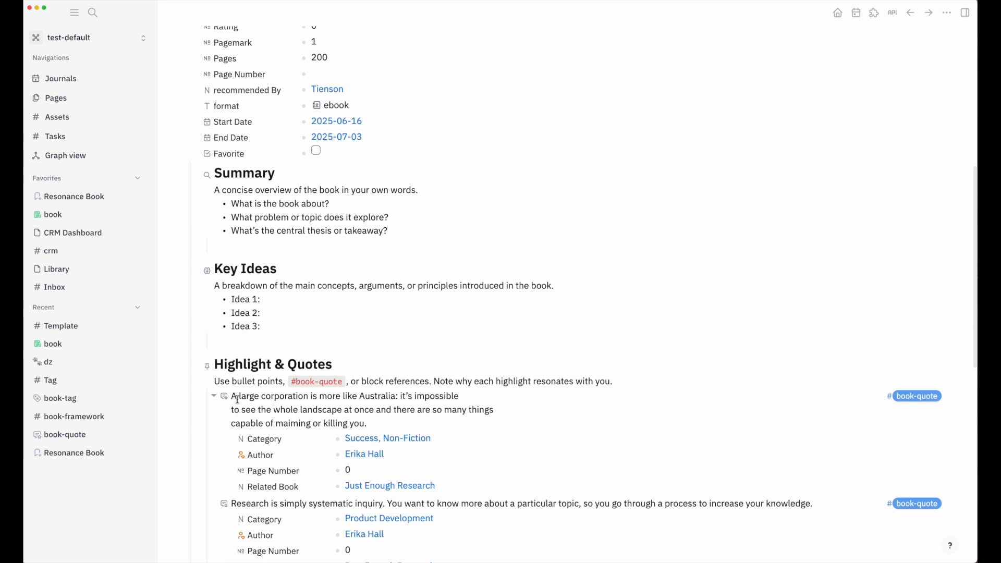
scroll(257, 128, "up", 1)
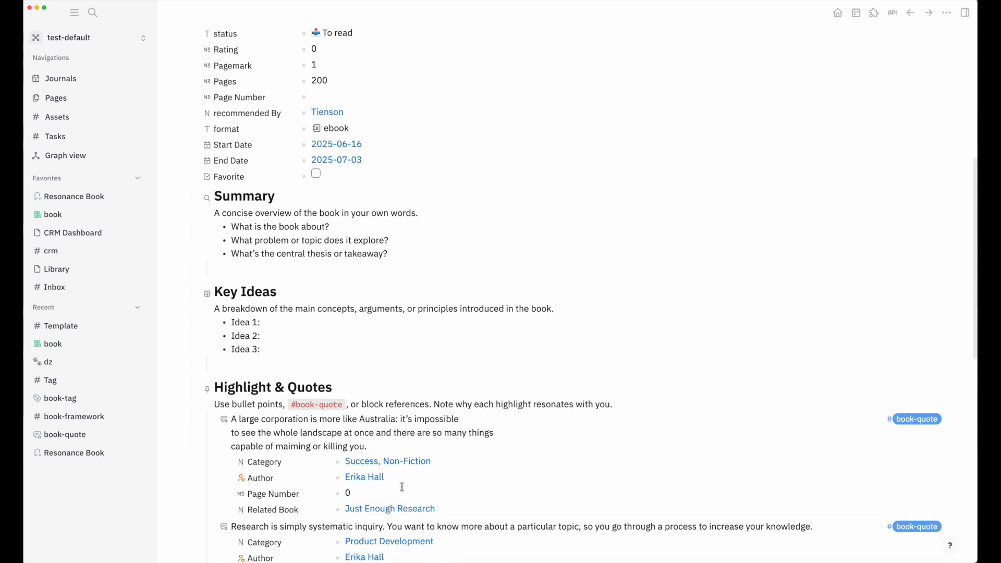
Step: Compare the properties of Just Enough Research with those of its two quotes under Highlight & Quotes
scroll(334, 104, "up", 5)
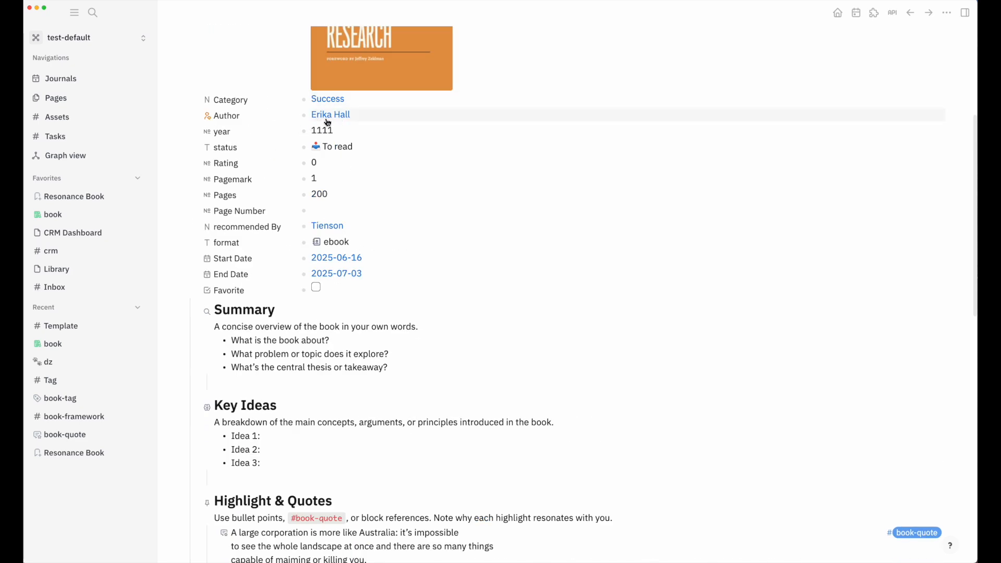
scroll(524, 266, "down", 4)
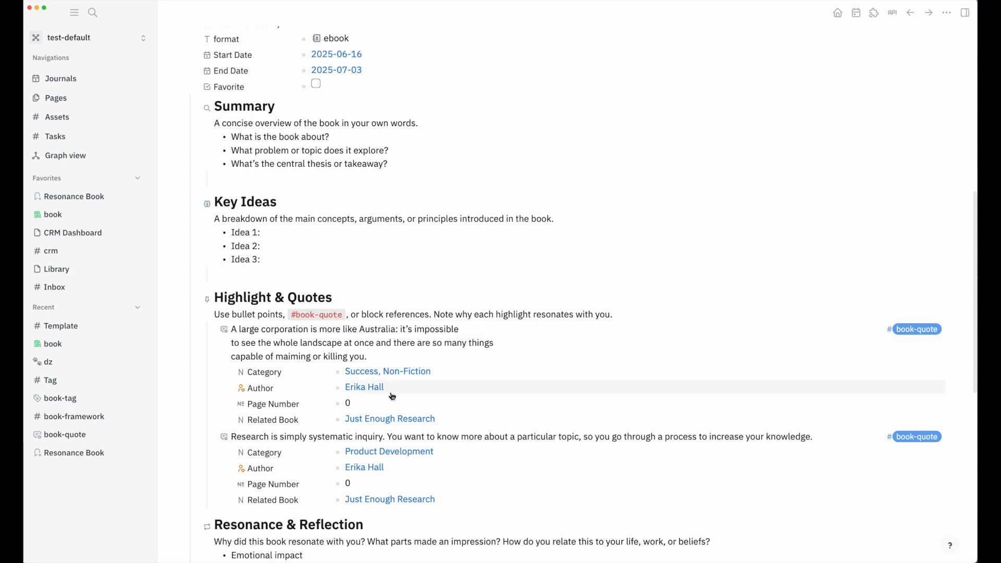
scroll(407, 402, "up", 3)
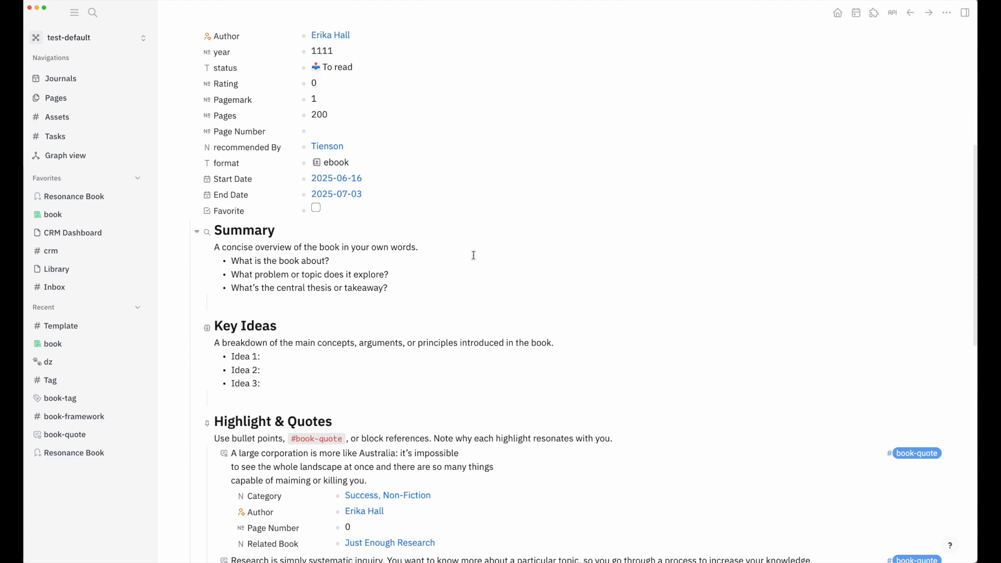
scroll(473, 256, "down", 1)
scroll(472, 455, "down", 3)
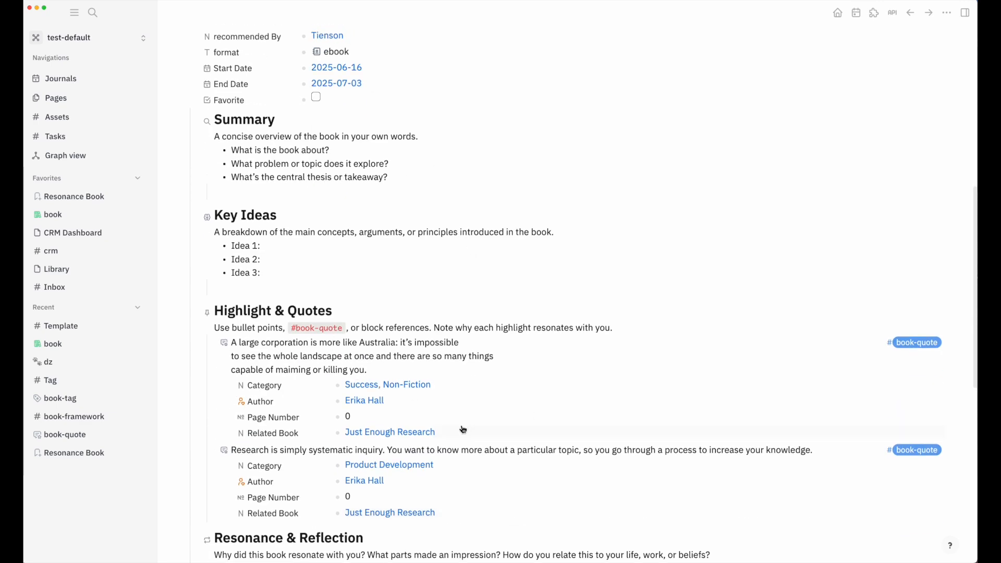
scroll(460, 431, "down", 3)
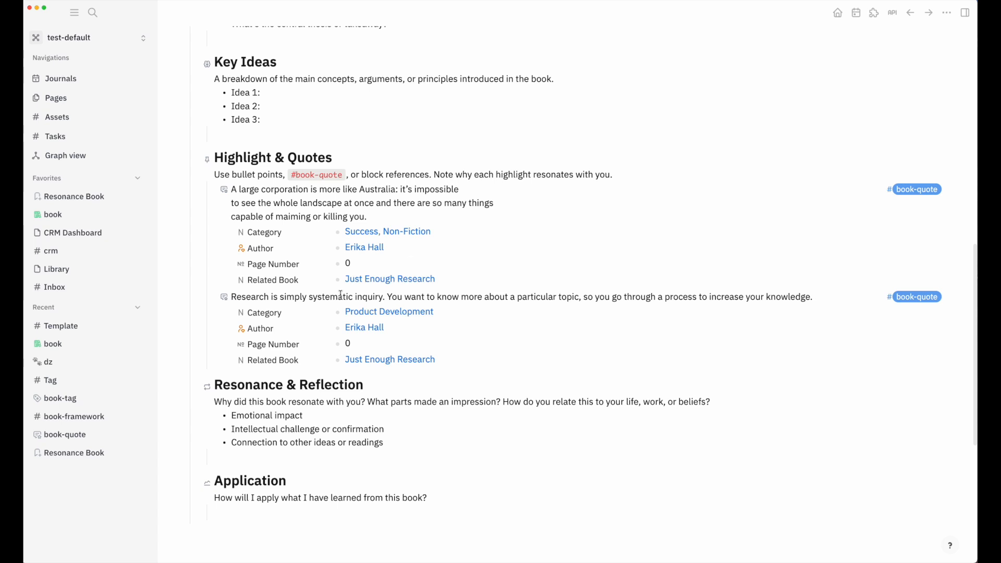
Step: Open the book-quote tag from the first quote, review its table of quotes and return to Just Enough Research
left_click(270, 298)
left_click(923, 191)
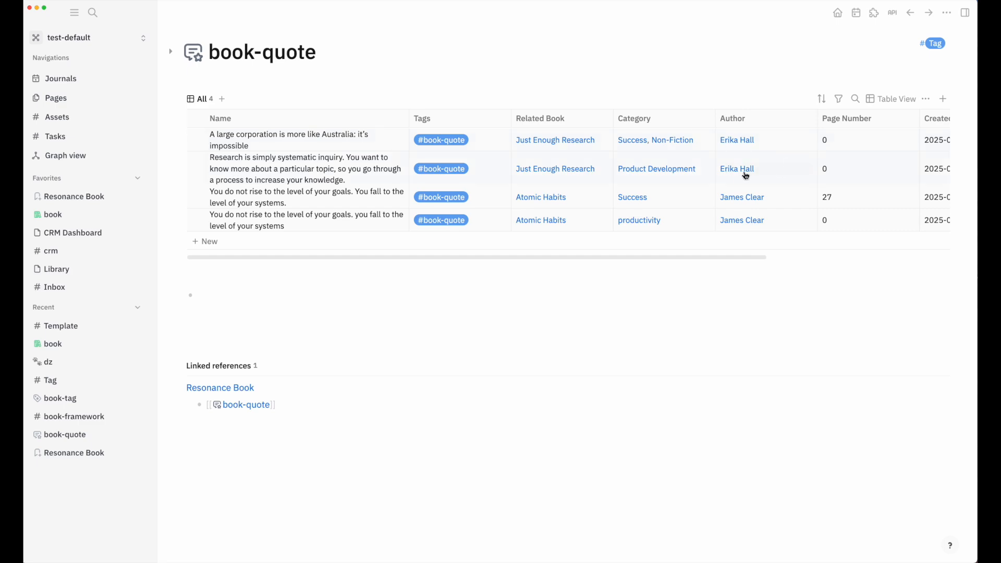
key("super+bracketleft")
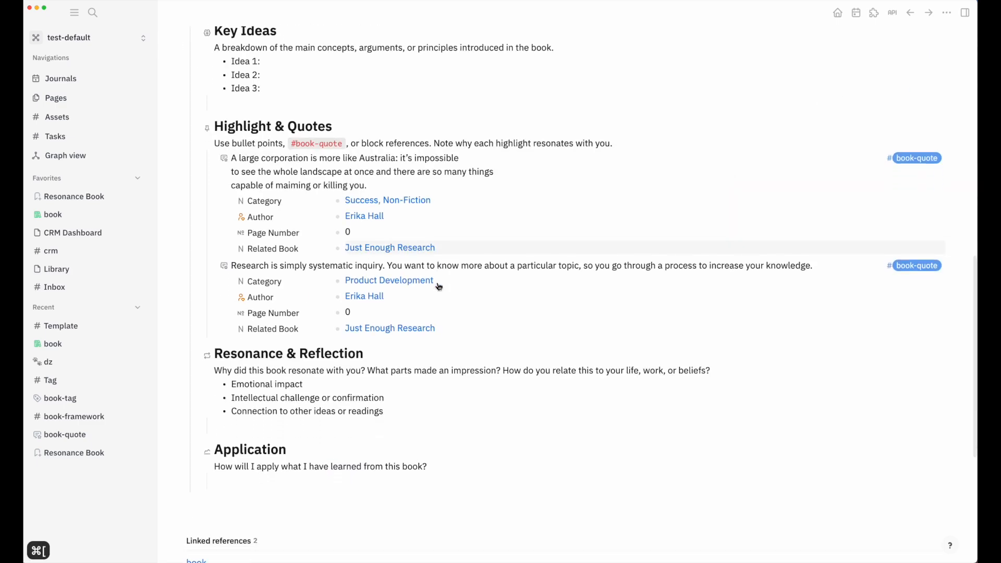
Step: Review Just Enough Research from its Application section back up to its cover and select its title text
scroll(417, 302, "down", 3)
scroll(401, 292, "up", 10)
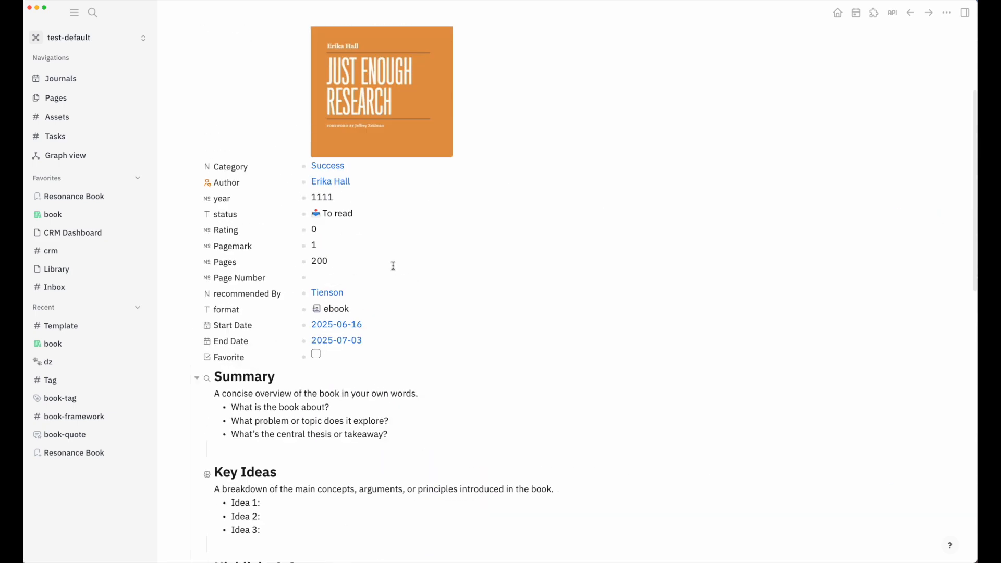
scroll(393, 266, "up", 3)
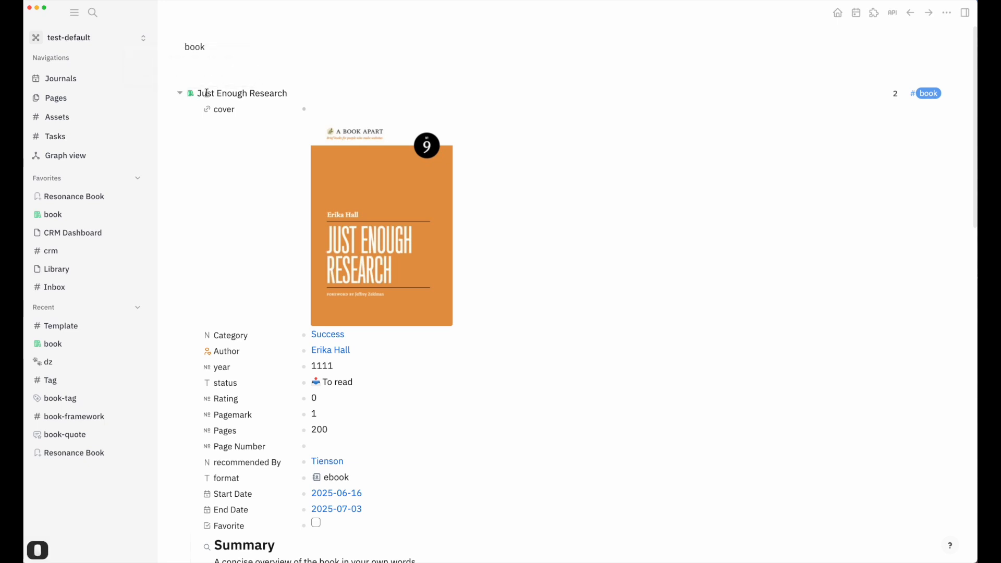
triple_click(242, 93)
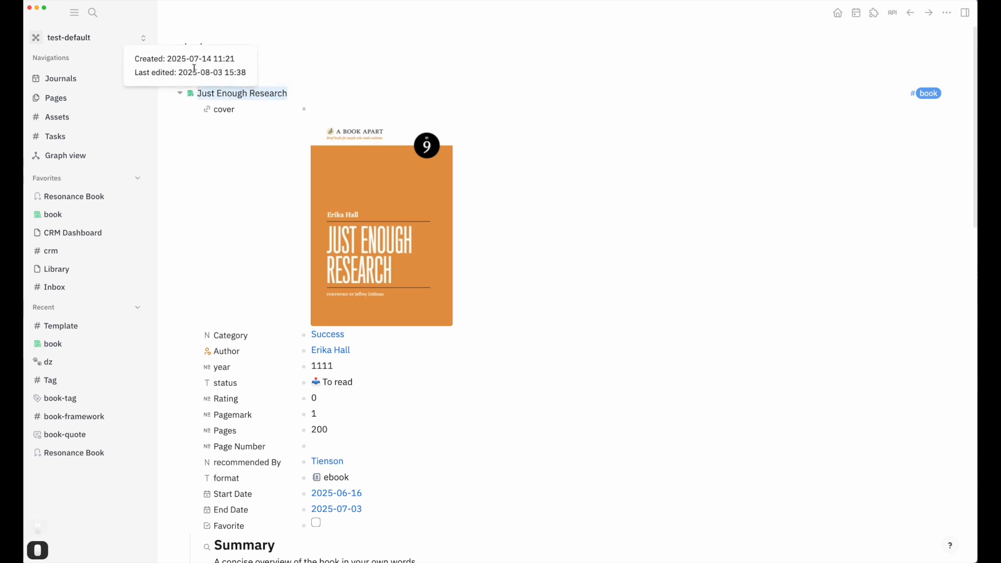
left_click(224, 52)
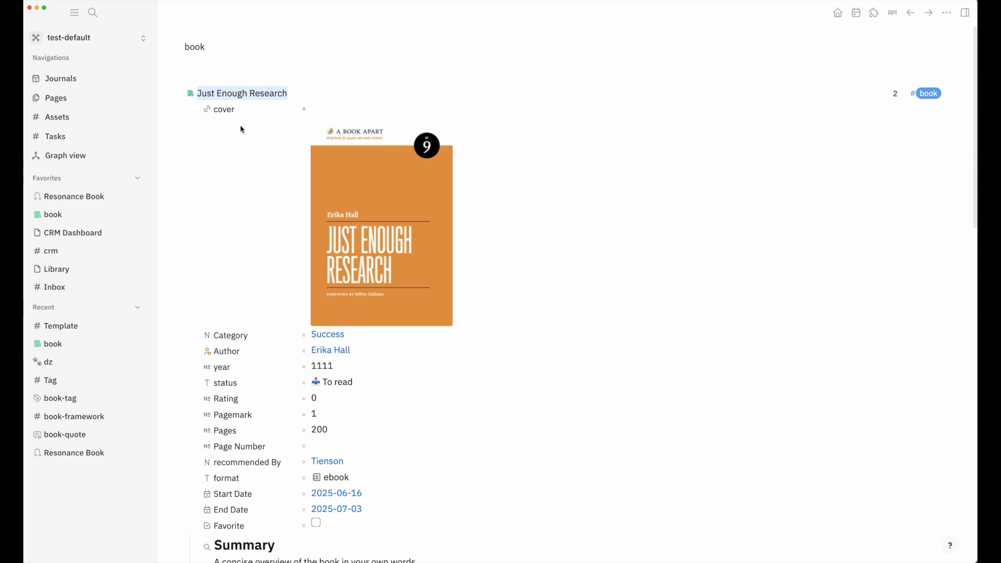
Step: Go back to the book tag, show its All Books view and open Getting Things Done as a page
key("super+bracketleft")
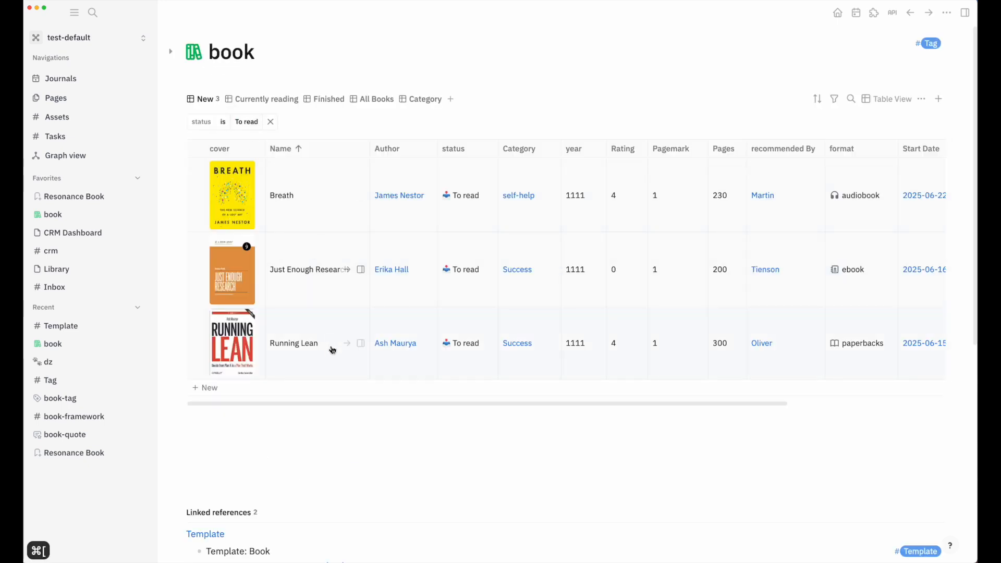
left_click(381, 101)
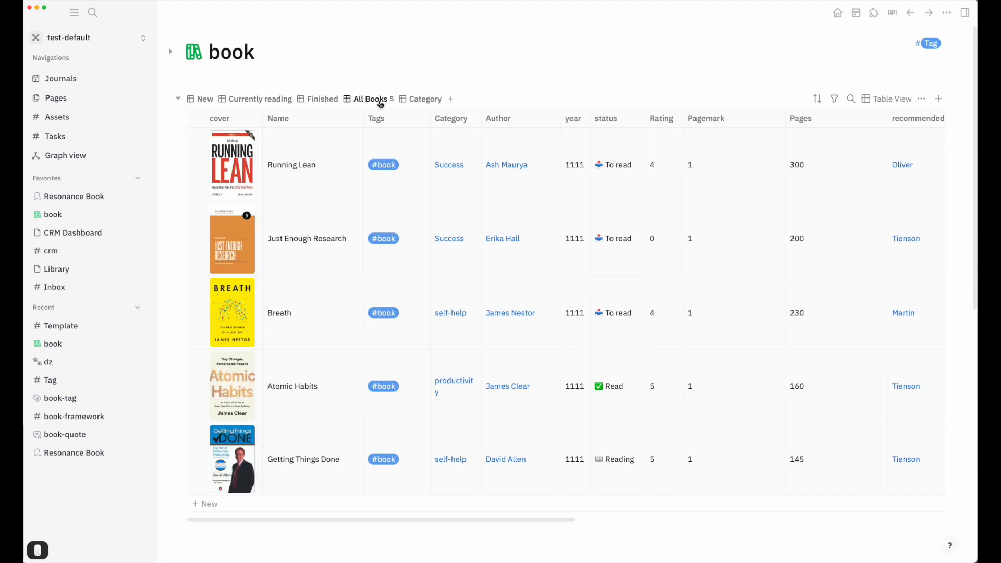
mouse_move(354, 469)
left_click(343, 460)
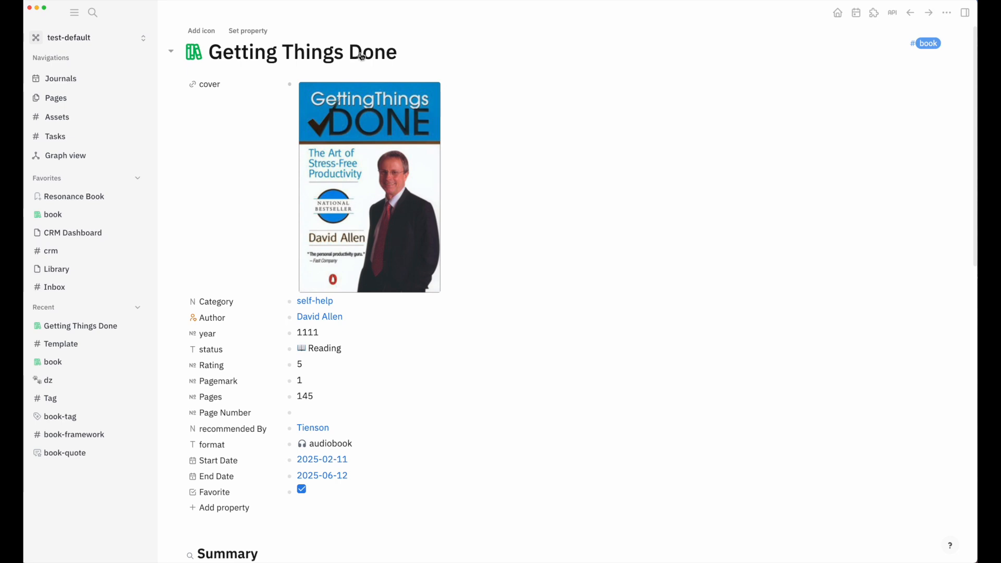
Step: Open Just Enough Research from the book tag's New view, examine its linked references and return to the tag
key("super+bracketleft")
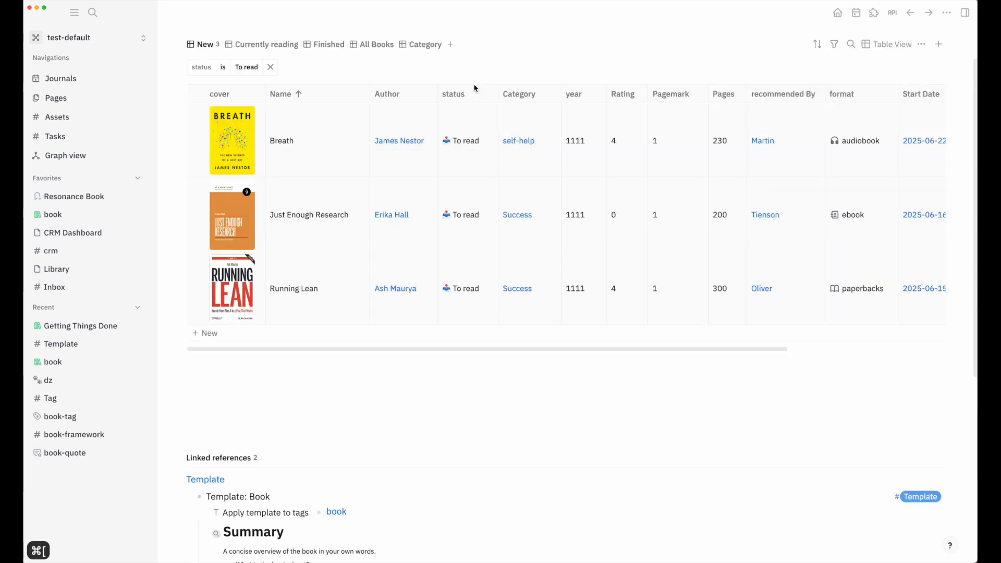
mouse_move(362, 225)
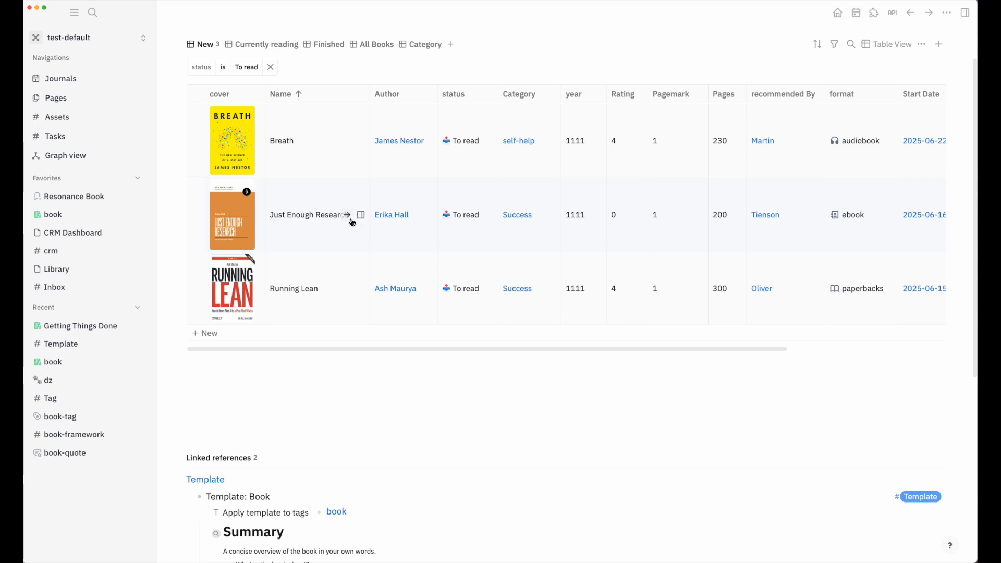
left_click(348, 215)
scroll(348, 217, "down", 10)
scroll(351, 219, "down", 8)
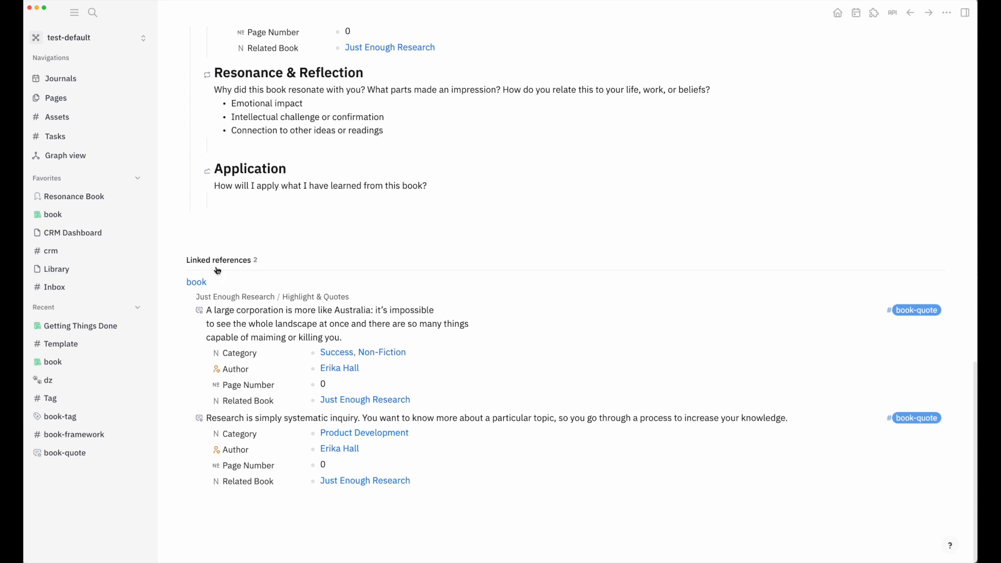
key("super+bracketleft")
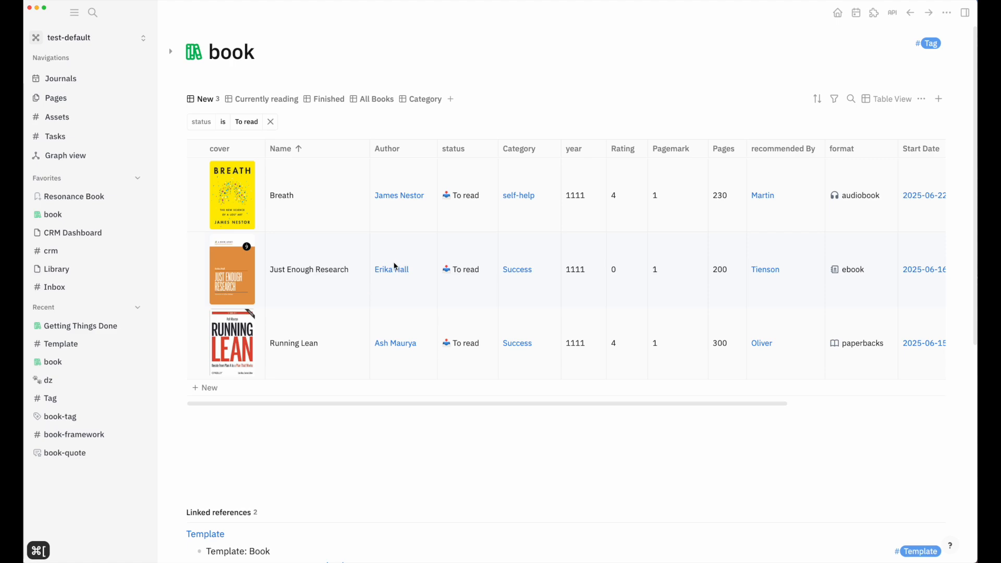
Step: Reopen Getting Things Done from the All Books view and examine its properties, template sections, tagged quote and linked references
key("super+bracketleft")
left_click(373, 99)
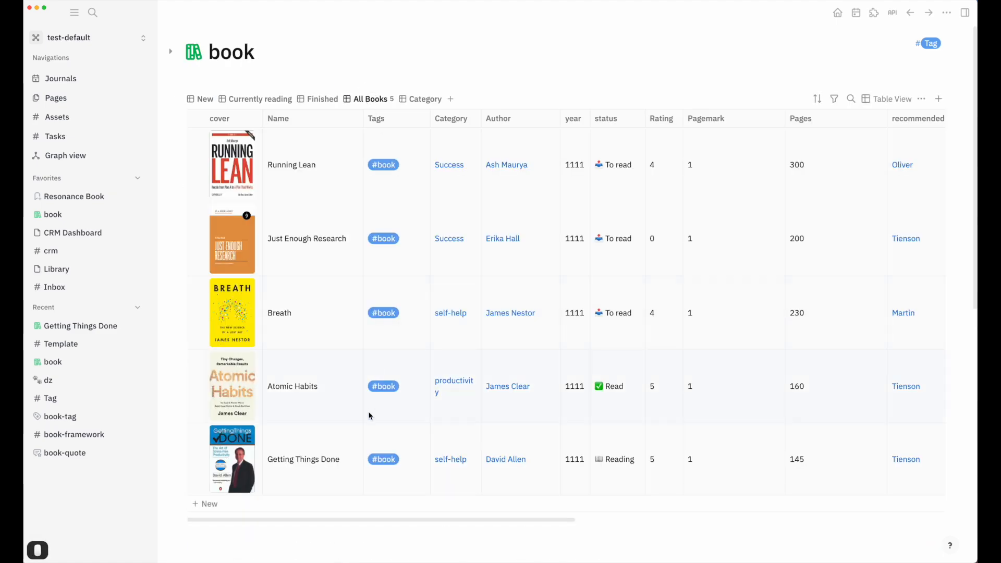
left_click(346, 462)
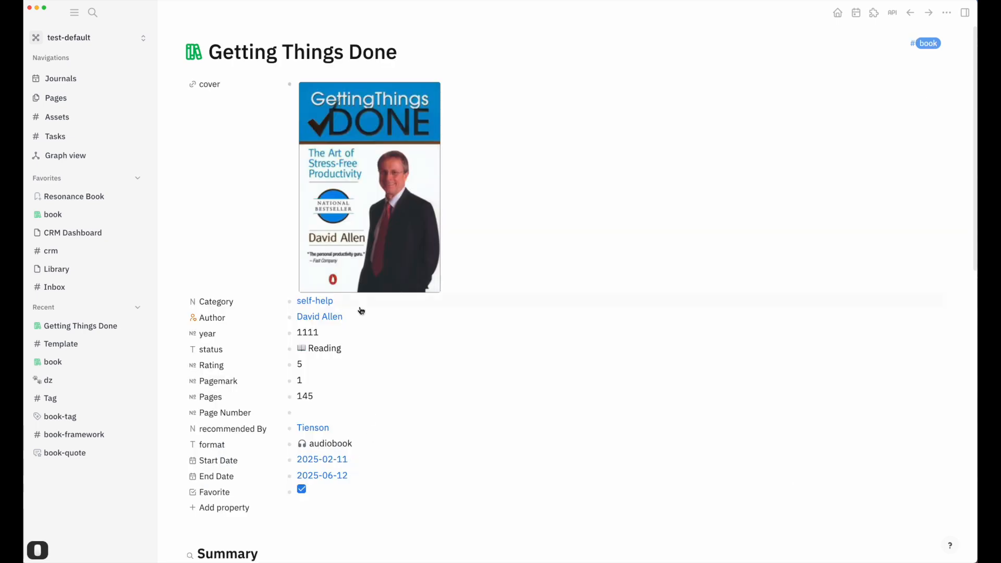
scroll(361, 310, "down", 15)
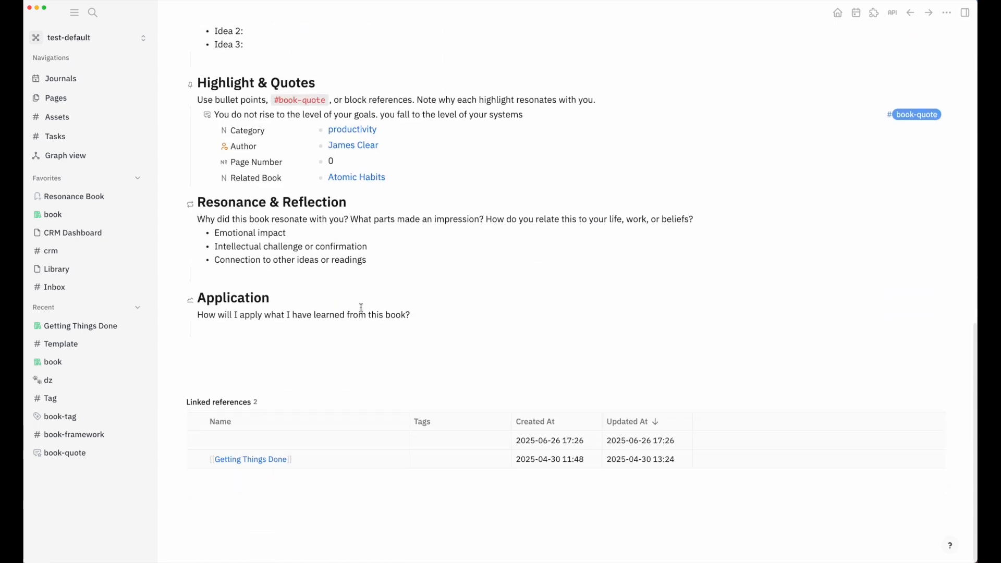
left_click(322, 377)
scroll(302, 397, "up", 6)
scroll(304, 398, "up", 6)
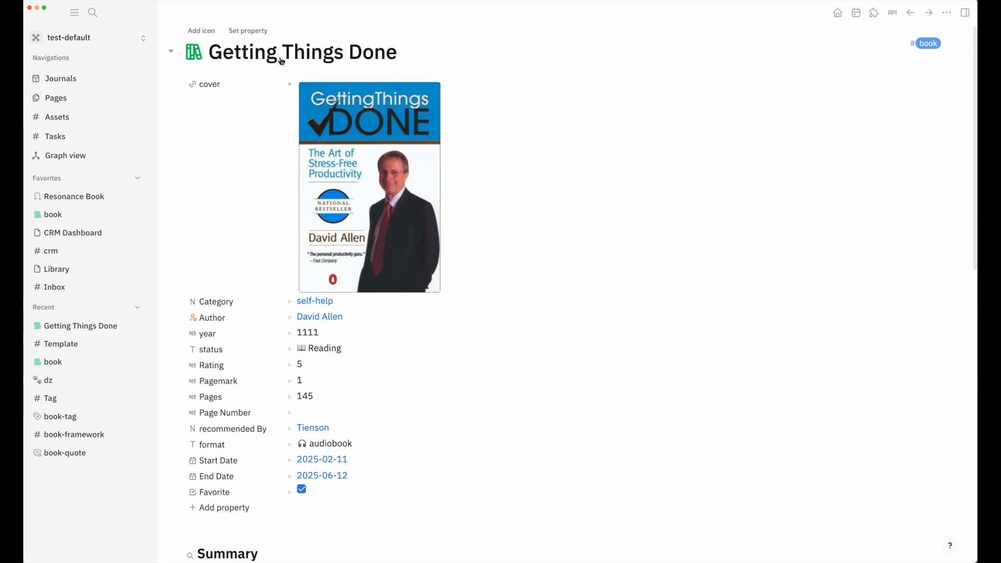
scroll(310, 136, "down", 10)
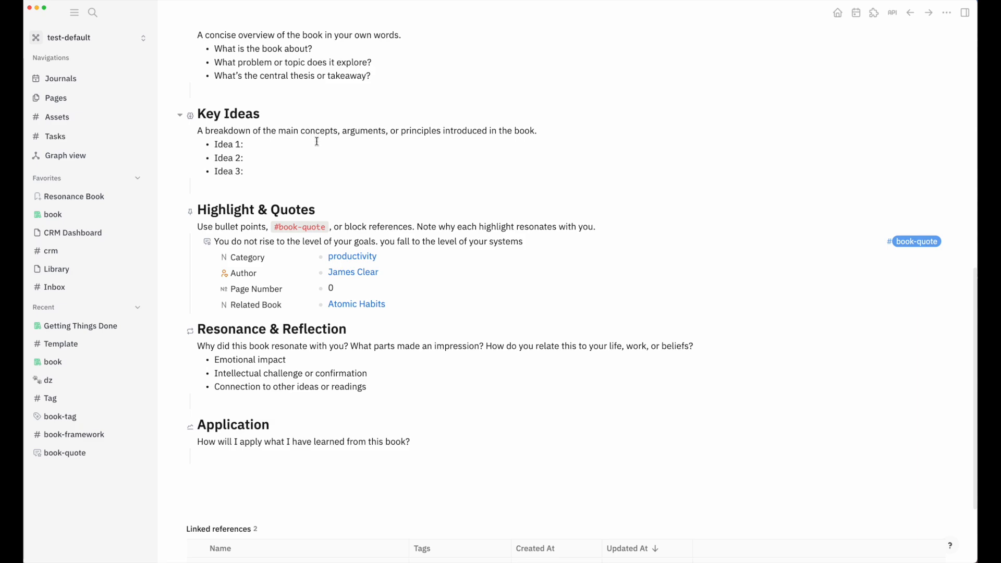
scroll(317, 142, "down", 5)
scroll(324, 276, "up", 2)
scroll(319, 269, "up", 2)
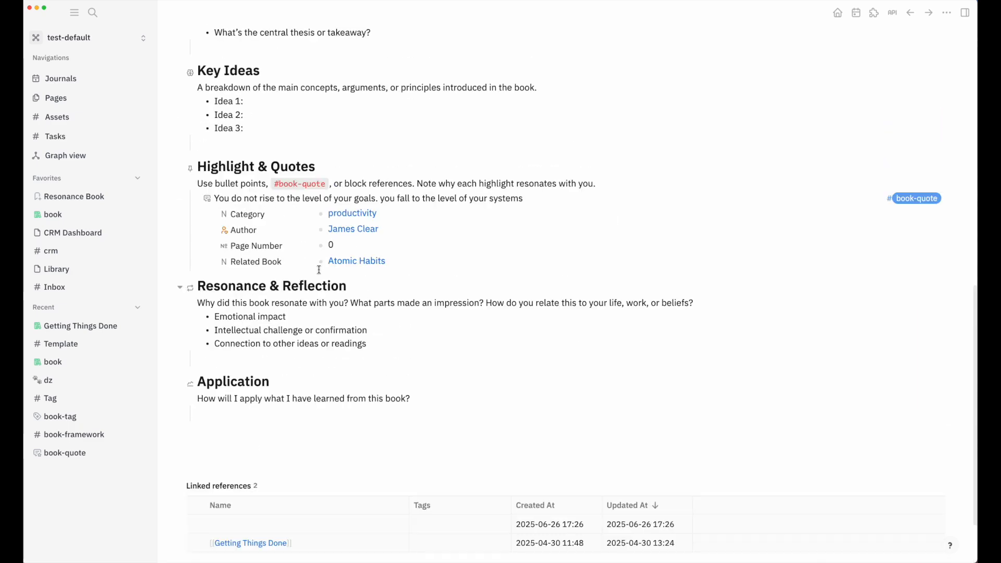
Step: Open the graph view and pull out the Getting Things Done node to examine its and book-quote's connections around book
left_click(83, 156)
scroll(499, 260, "up", 10)
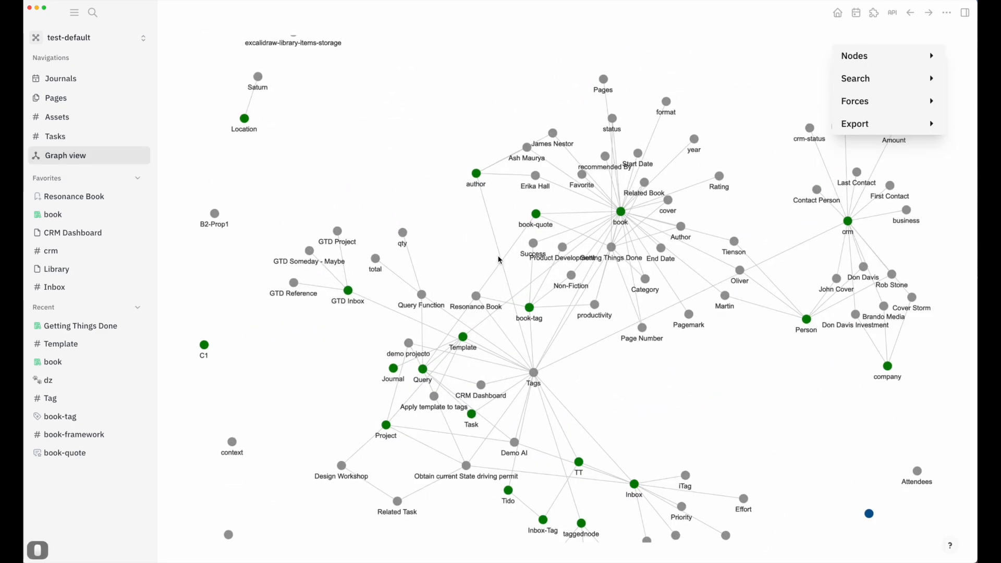
left_click_drag(443, 308, 431, 210)
left_click_drag(561, 83, 404, 174)
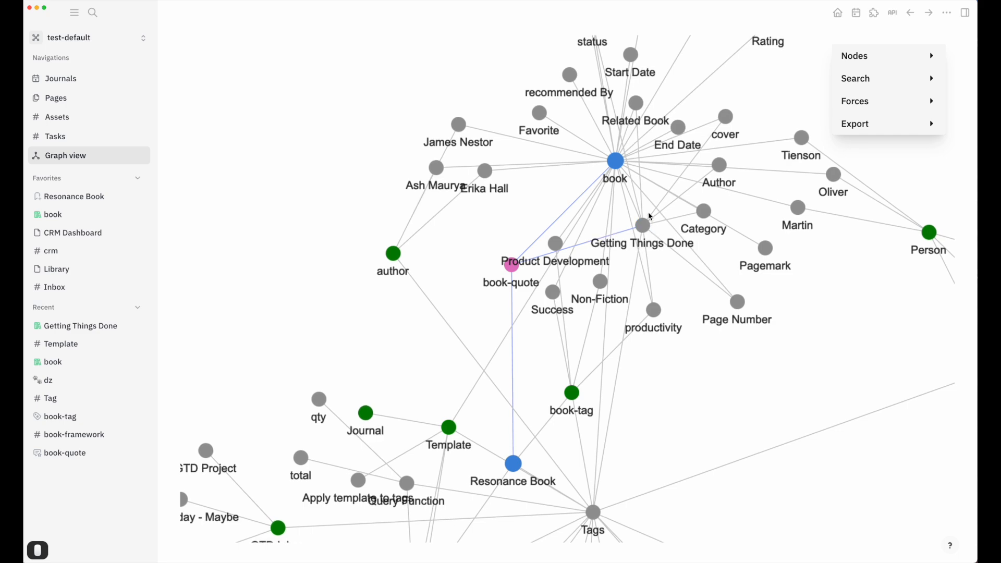
left_click_drag(644, 225, 747, 365)
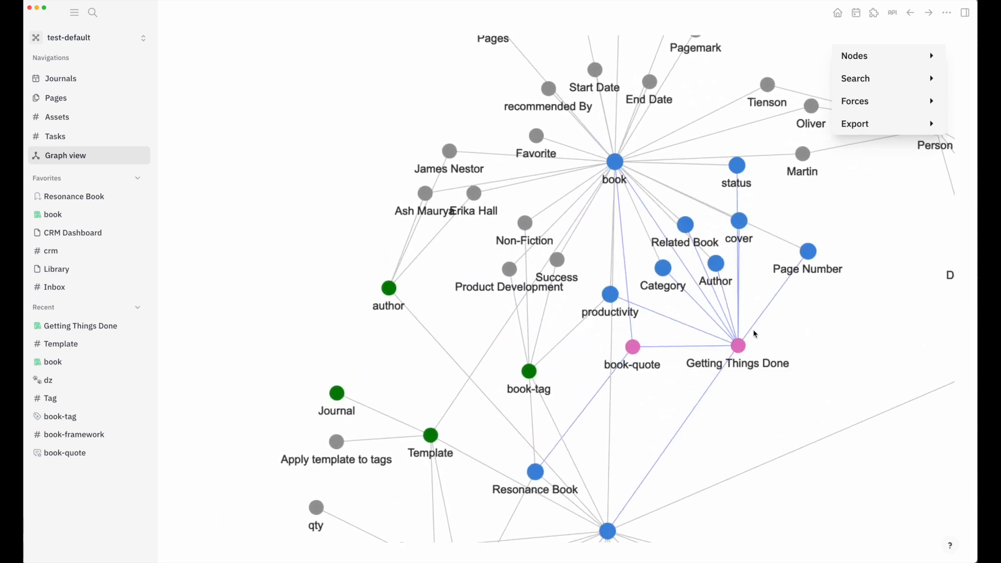
left_click_drag(789, 333, 632, 320)
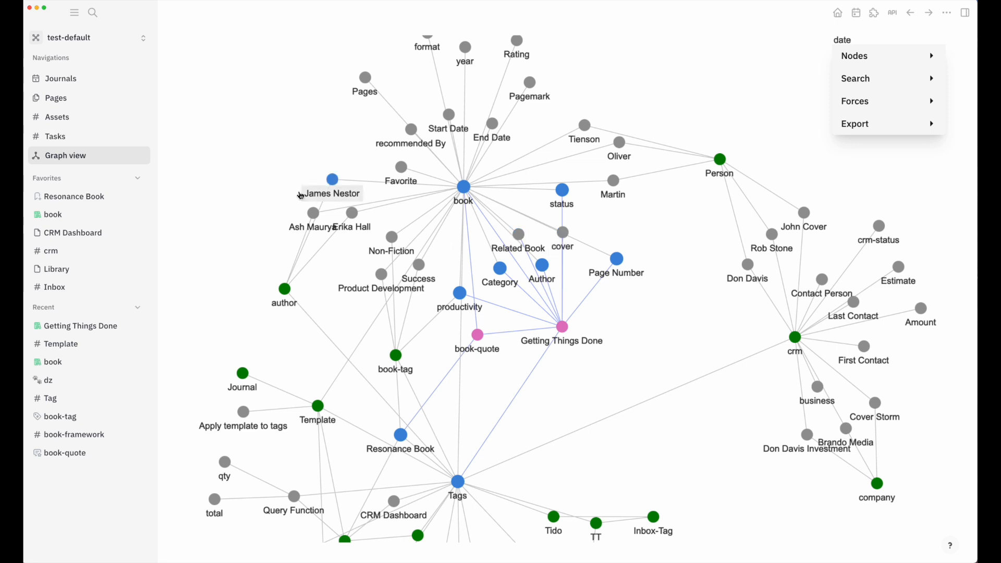
left_click(271, 145)
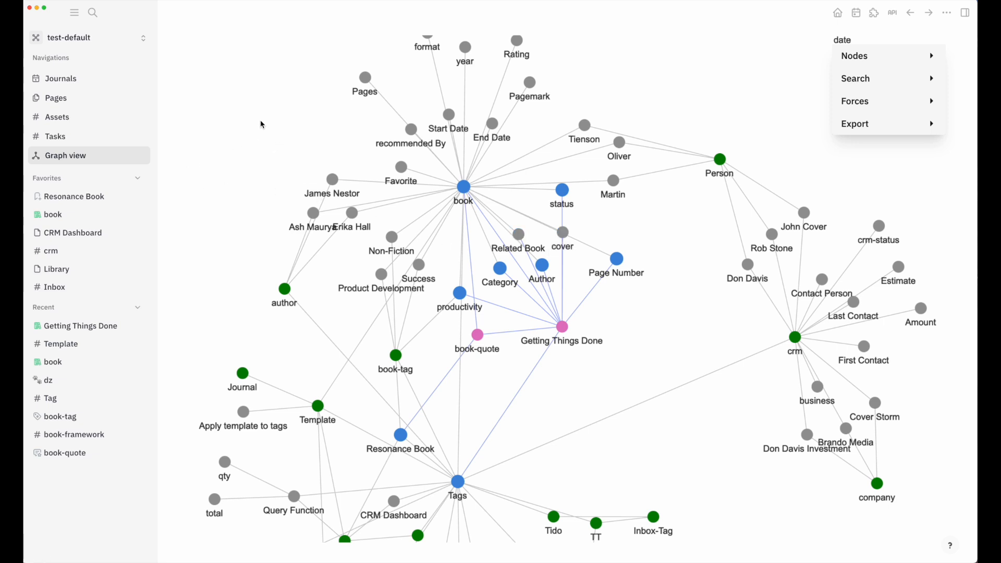
Step: Open the Resonance Book page, and view the Rating choices for Breath in the book tag's New view
left_click(110, 198)
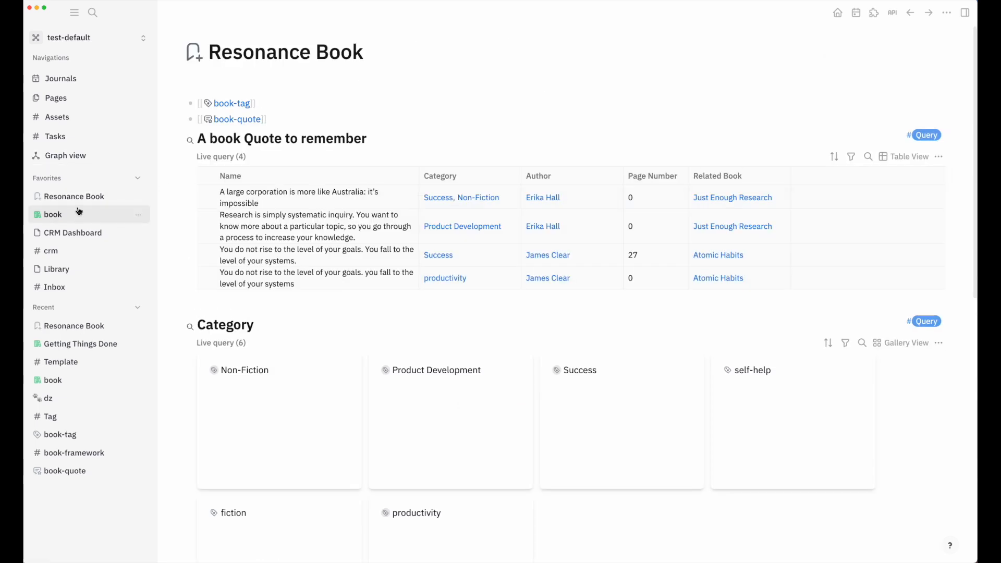
left_click(63, 216)
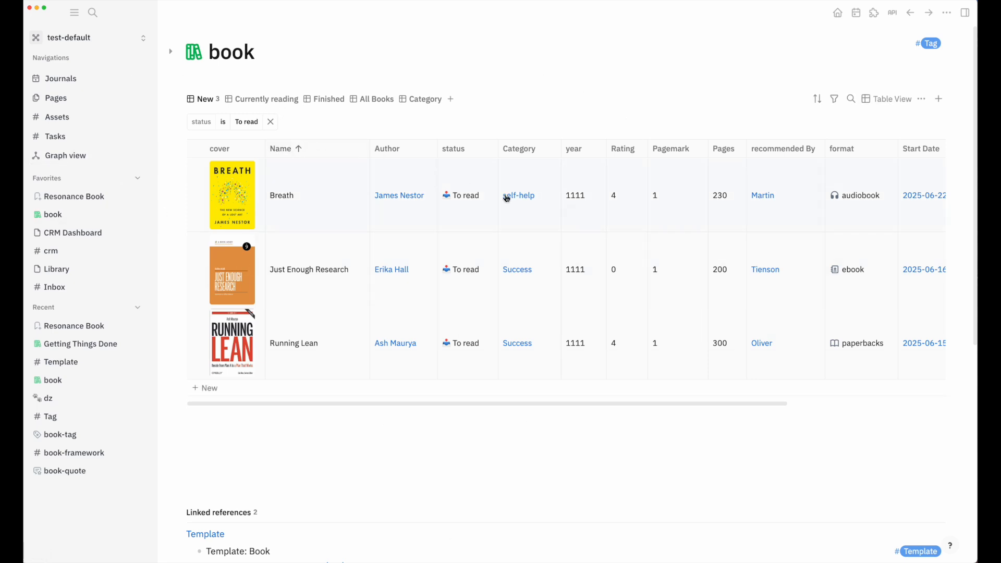
left_click(620, 197)
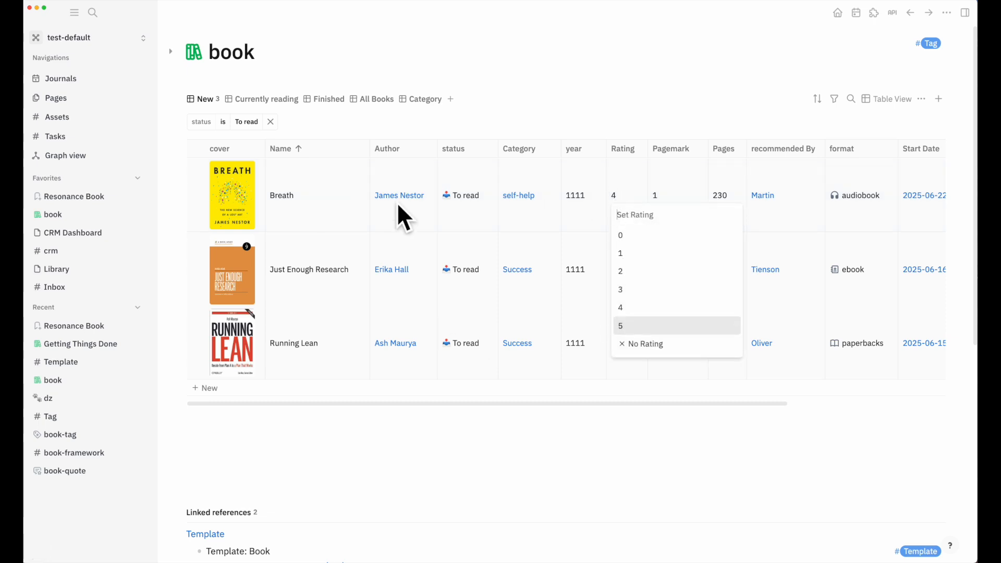
left_click(602, 105)
Step: Show the book tag's Currently reading view and return to the Resonance Book page
left_click(292, 99)
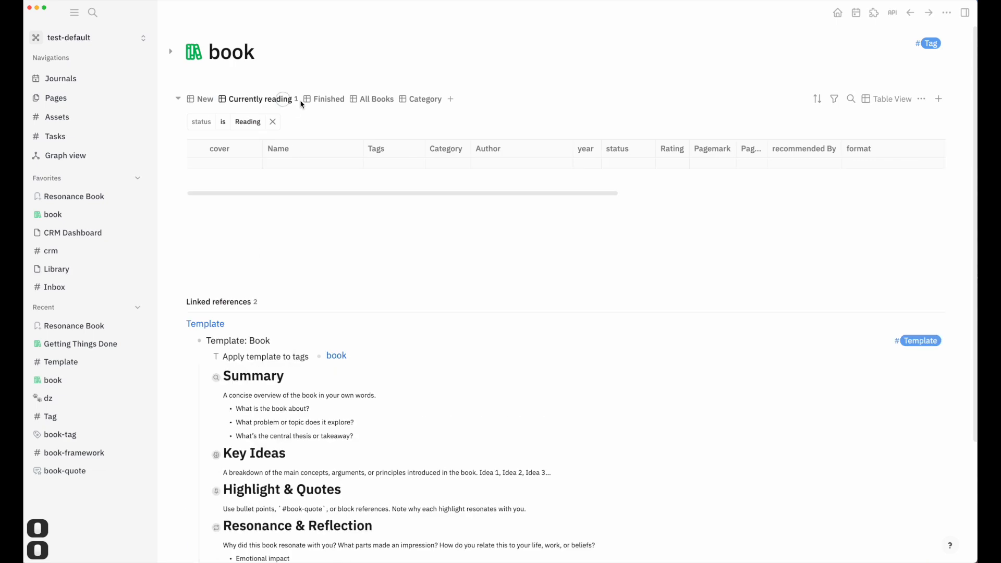
left_click(315, 100)
left_click(268, 100)
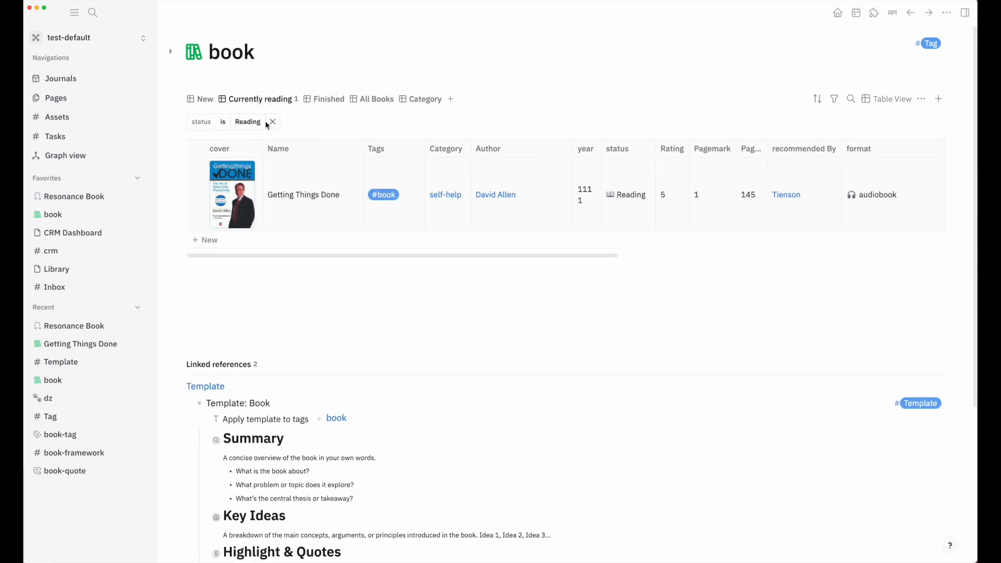
left_click(81, 201)
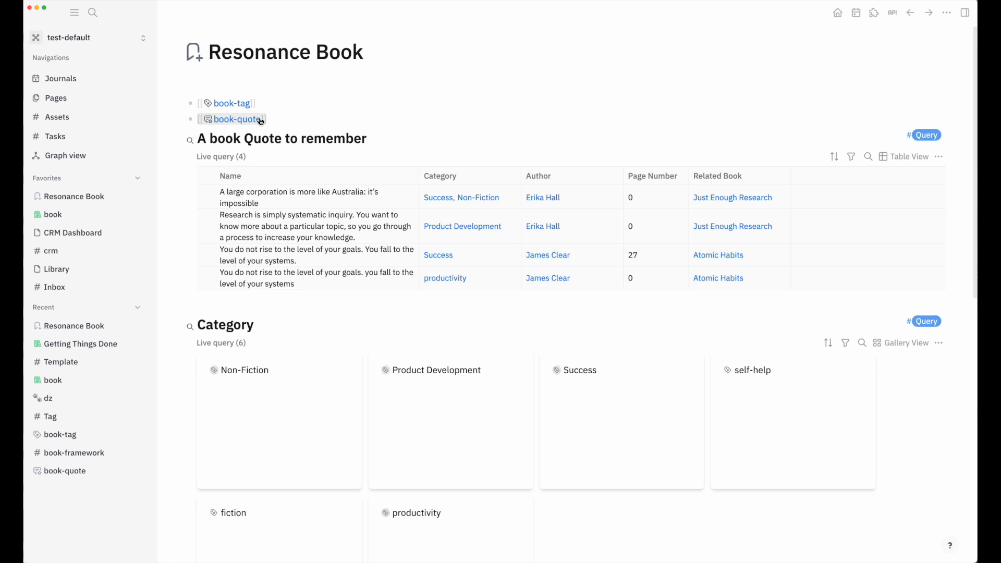
Step: View the book-tag and book-quote pages in turn through their links on Resonance Book, returning to the dashboard each time
mouse_move(297, 62)
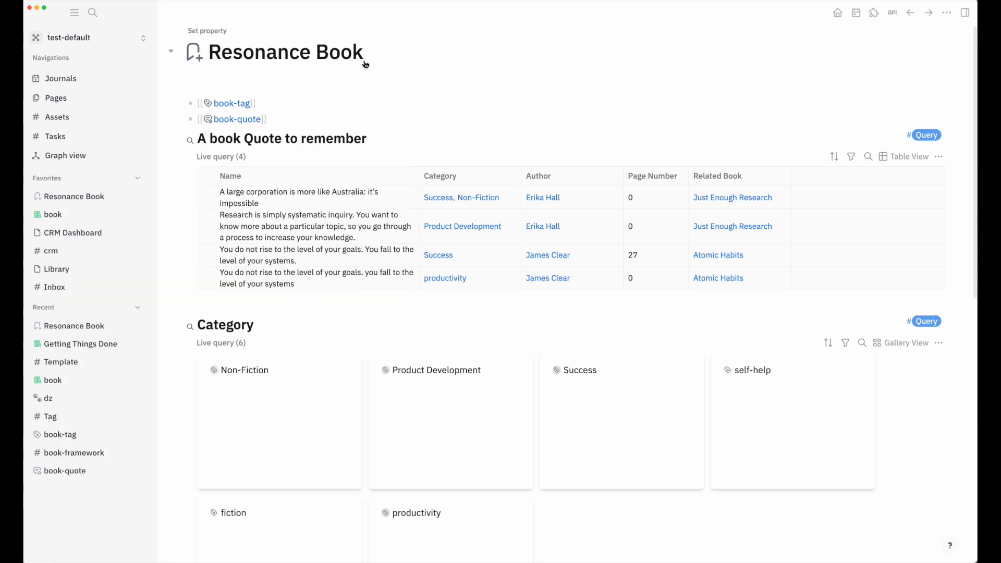
double_click(321, 52)
left_click(327, 73)
left_click(297, 117)
left_click(287, 107)
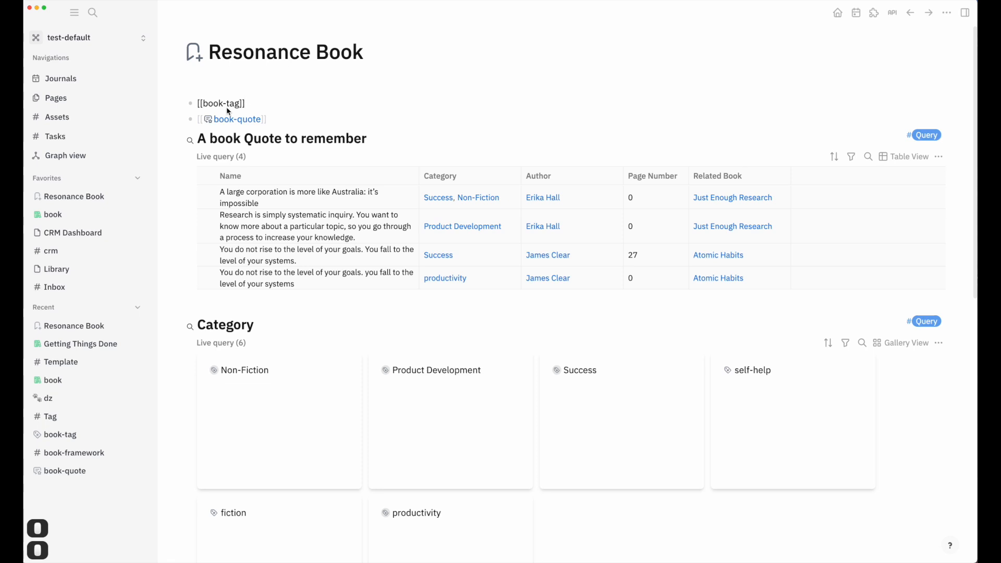
left_click(259, 79)
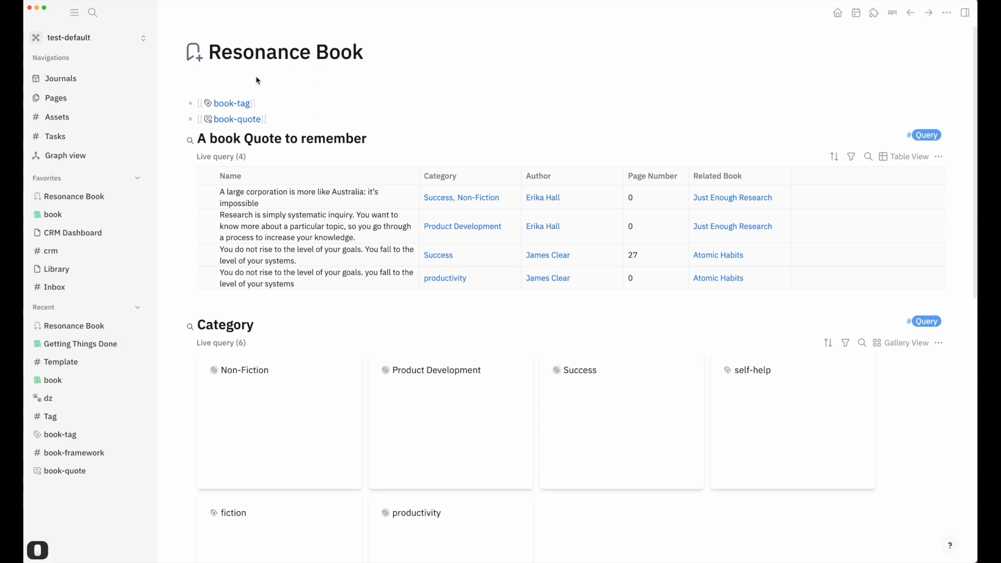
left_click(234, 104)
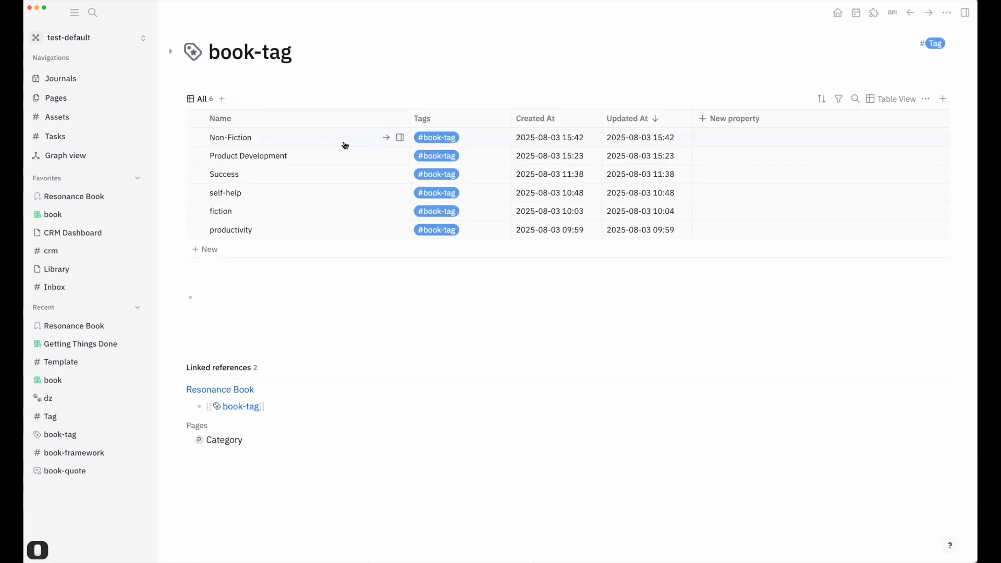
key("super+bracketleft")
left_click(235, 118)
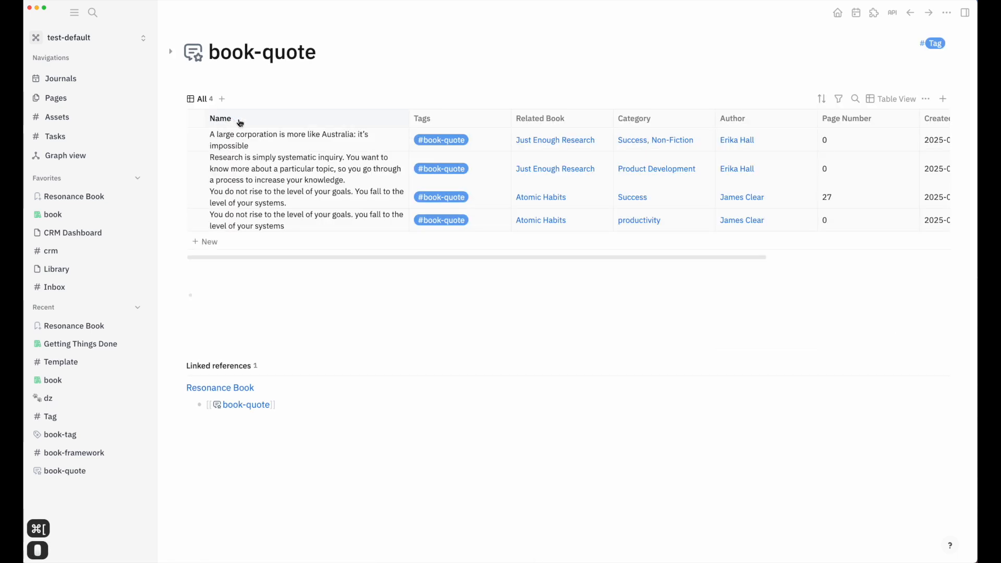
key("super+bracketleft")
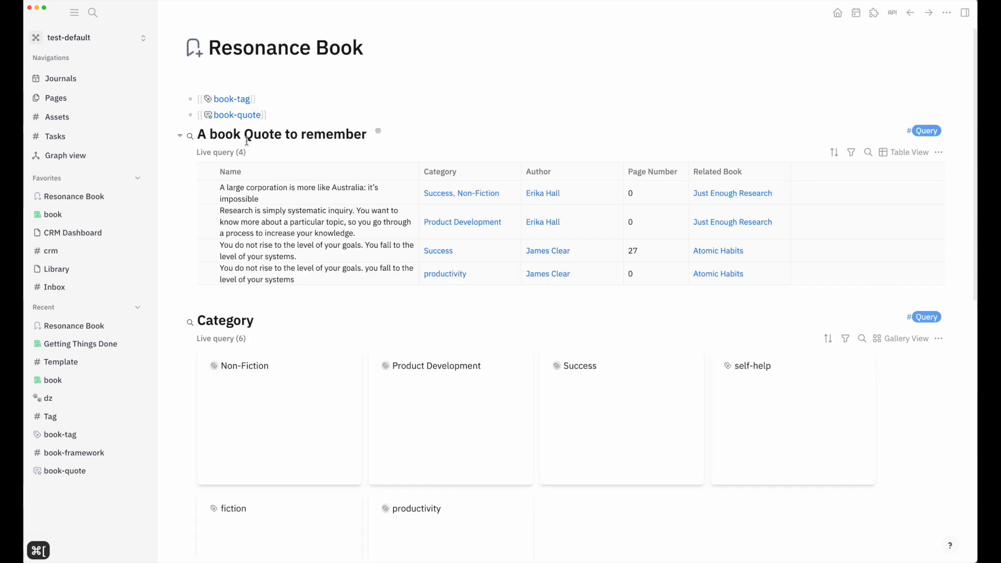
Step: Show the query settings of A book Quote to remember and add a sample filter of 1
left_click(250, 139)
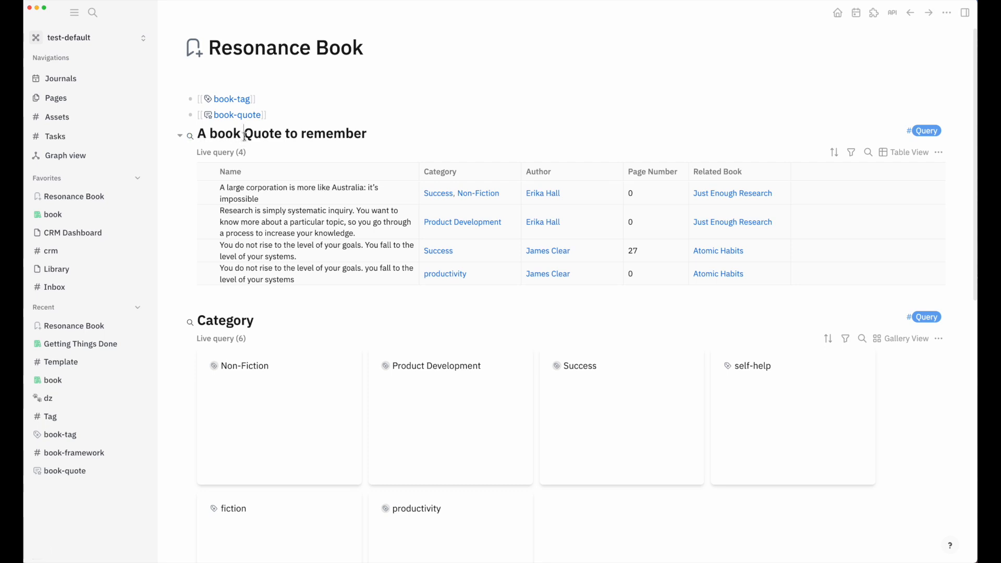
left_click(382, 135)
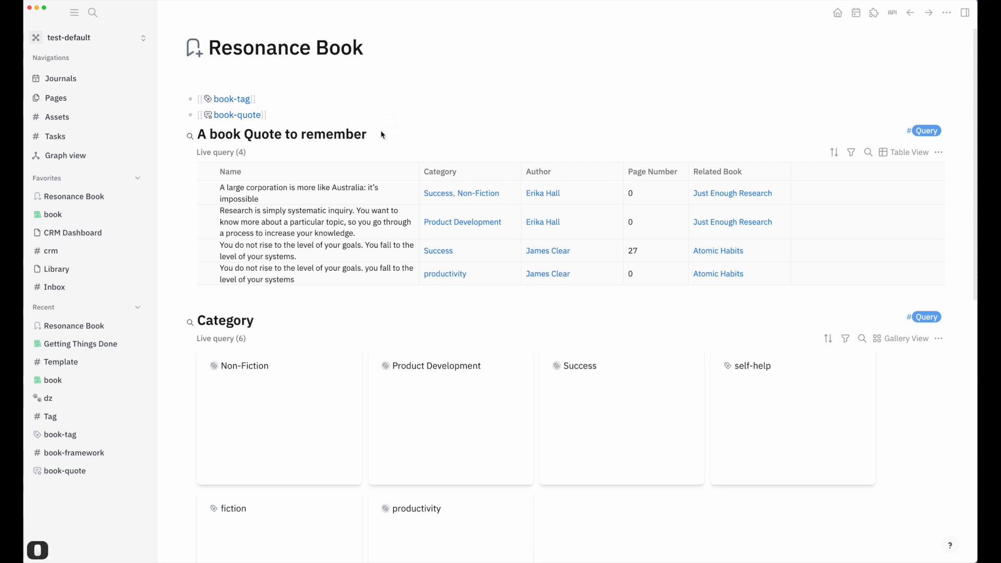
left_click(378, 131)
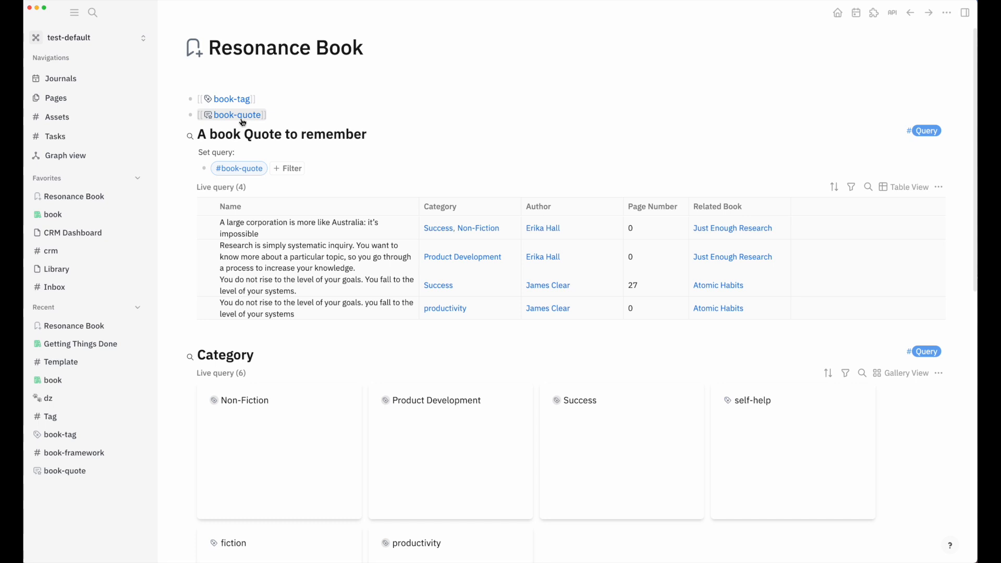
mouse_move(243, 122)
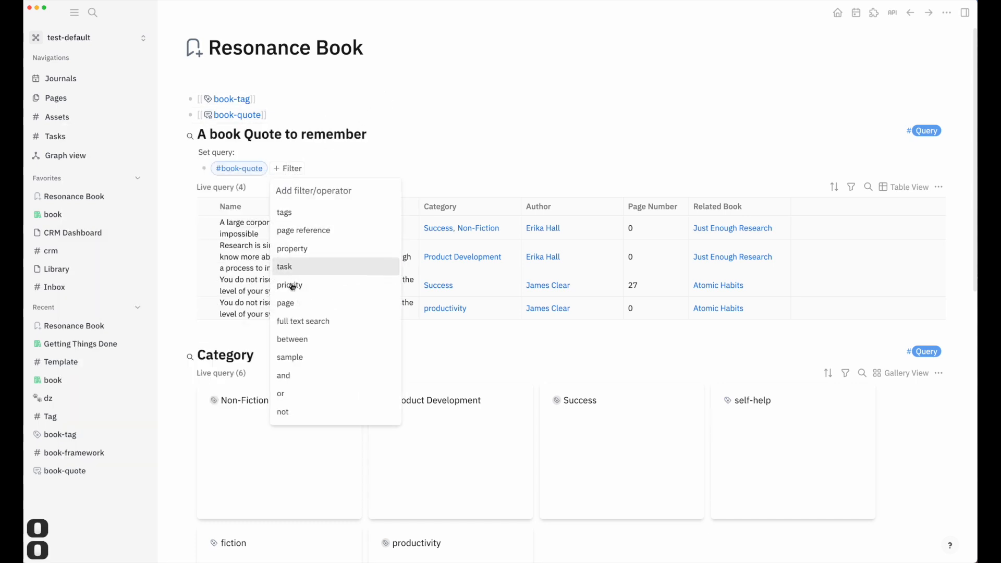
left_click(290, 358)
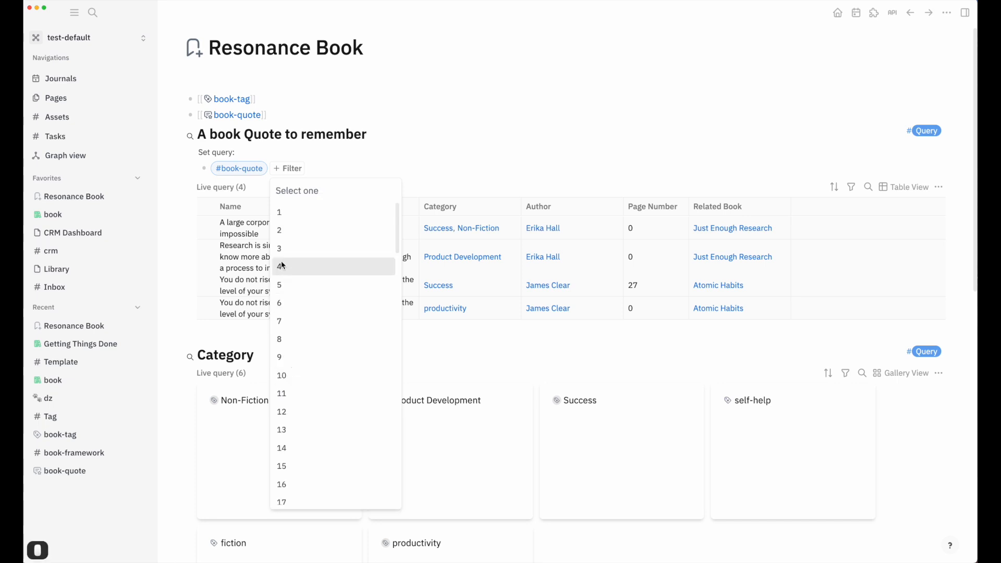
left_click(282, 216)
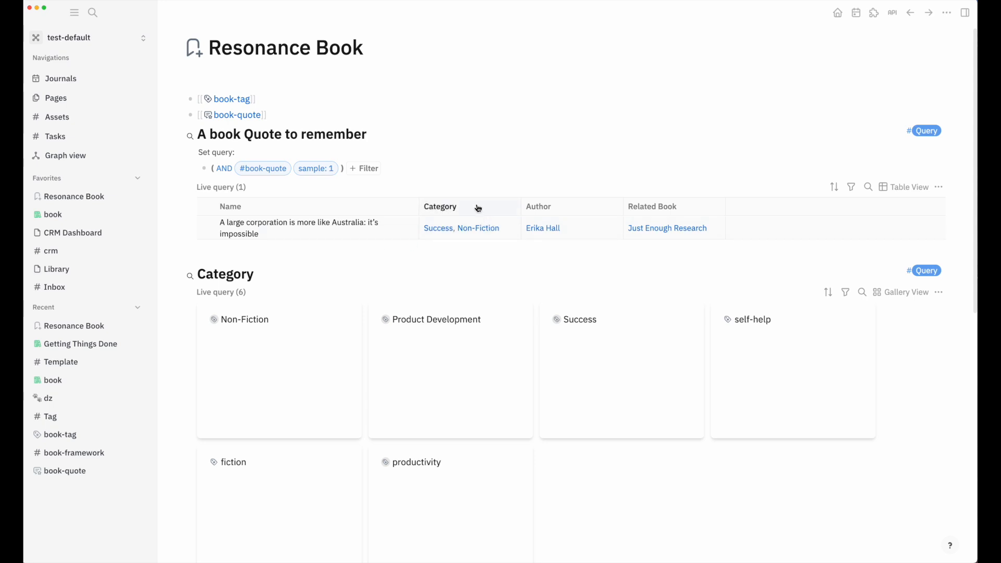
Step: Show the Category section's query settings and examine its book-tag gallery cards
scroll(473, 211, "down", 1)
scroll(473, 211, "down", 3)
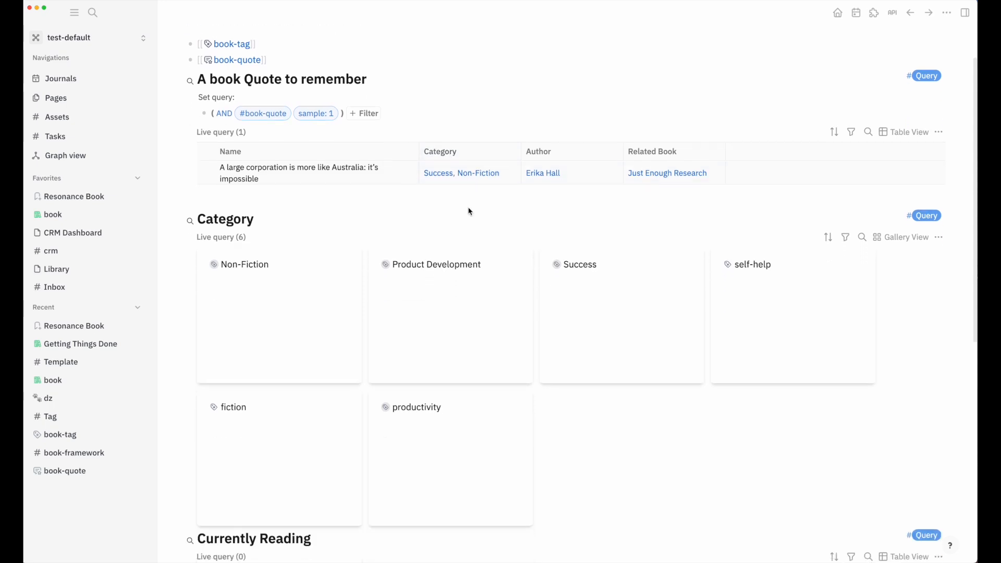
left_click(265, 218)
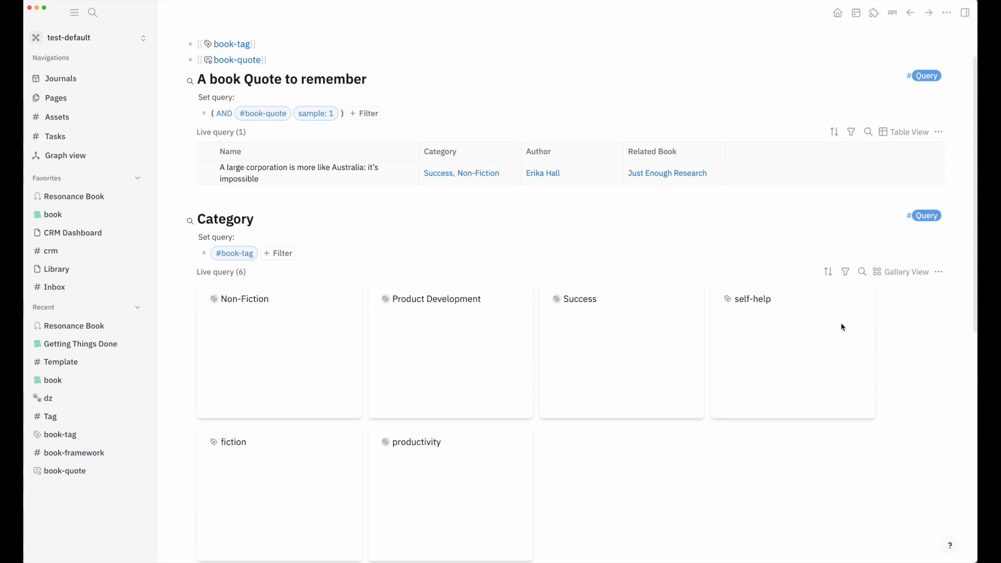
scroll(364, 317, "down", 2)
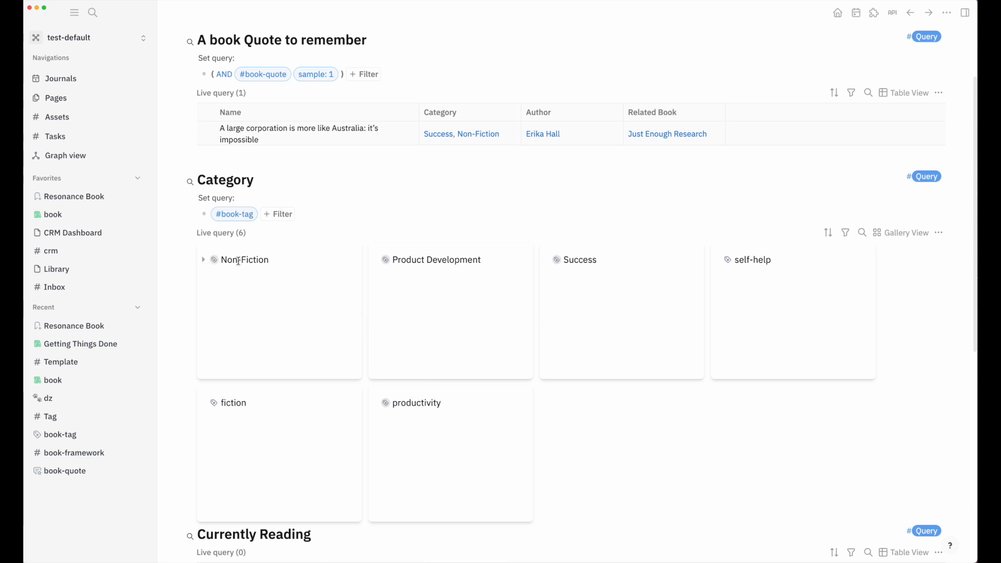
left_click(746, 260)
left_click(601, 263)
double_click(586, 260)
left_click(580, 275)
left_click(548, 261)
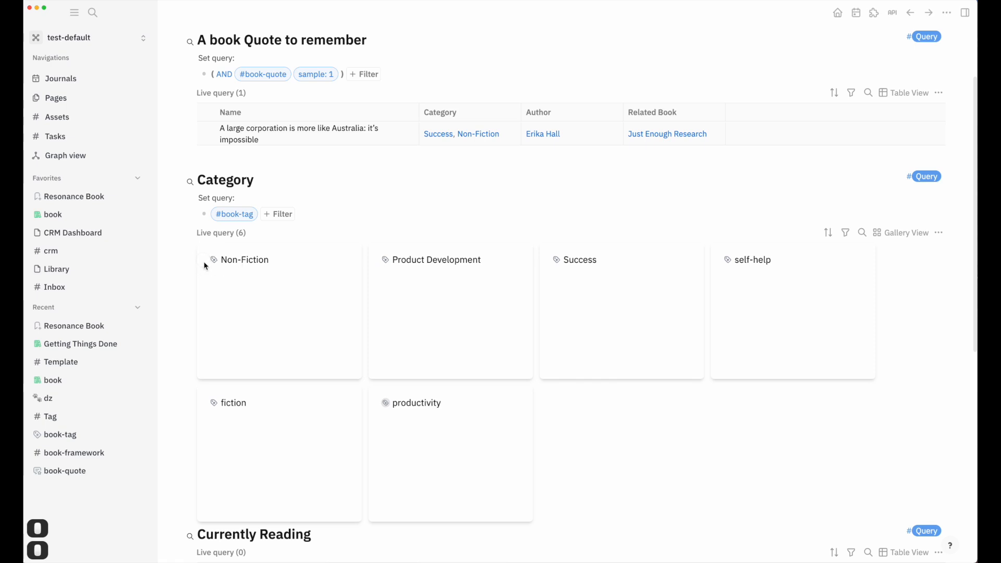
Step: Show the Currently Reading query's settings and delete its long ID tag filter, leaving only the status: Reading filter
scroll(308, 240, "down", 3)
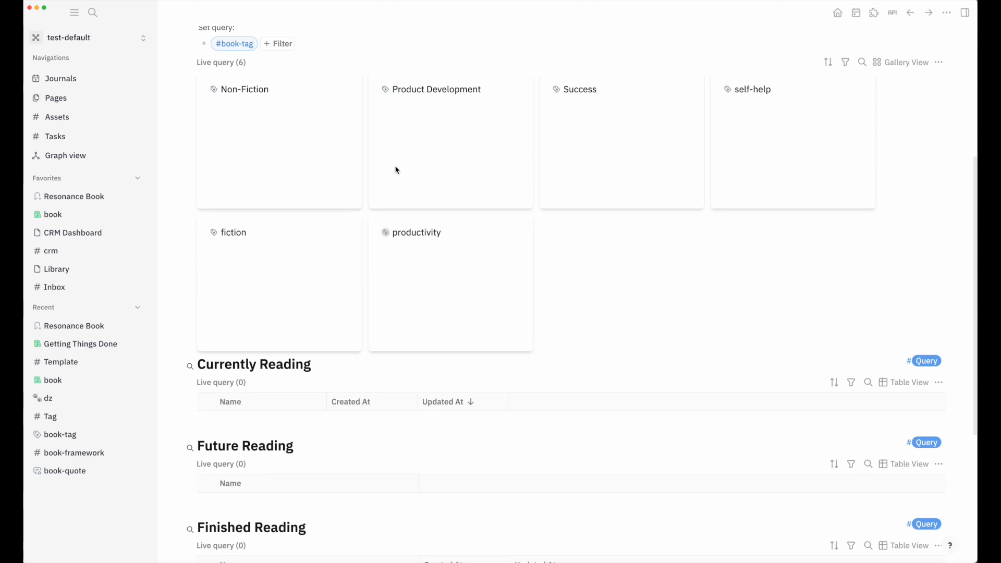
scroll(394, 175, "down", 4)
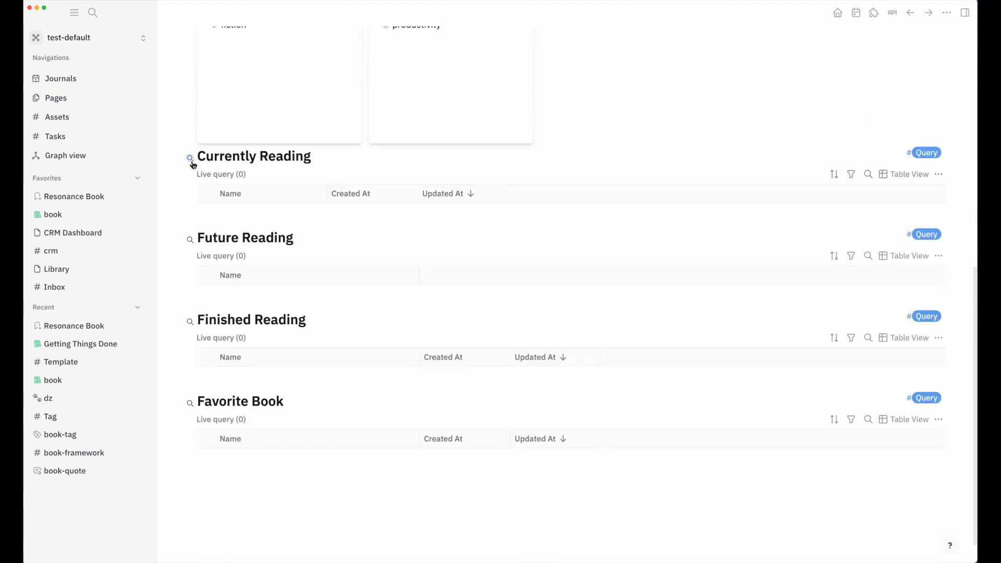
scroll(292, 180, "up", 1)
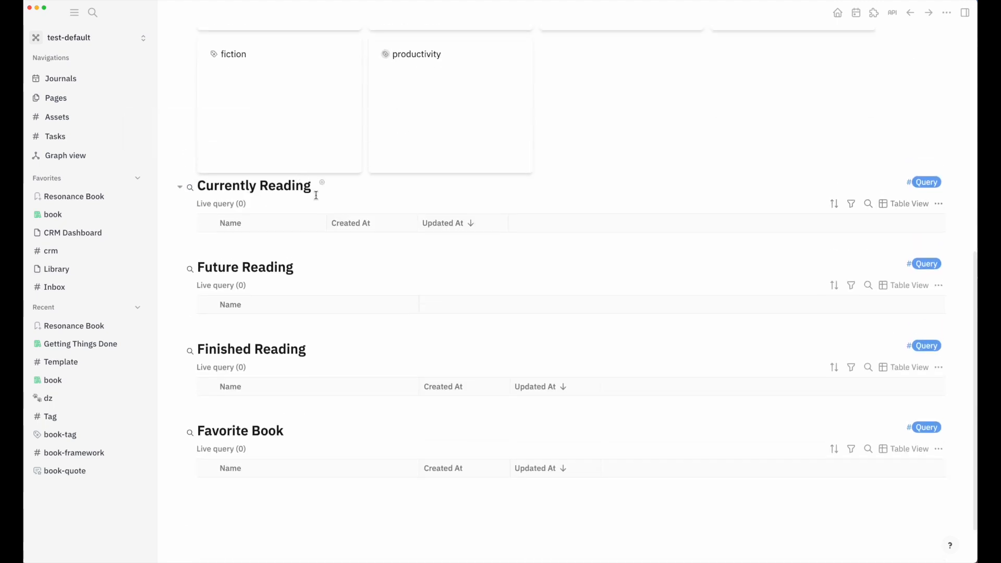
left_click(323, 183)
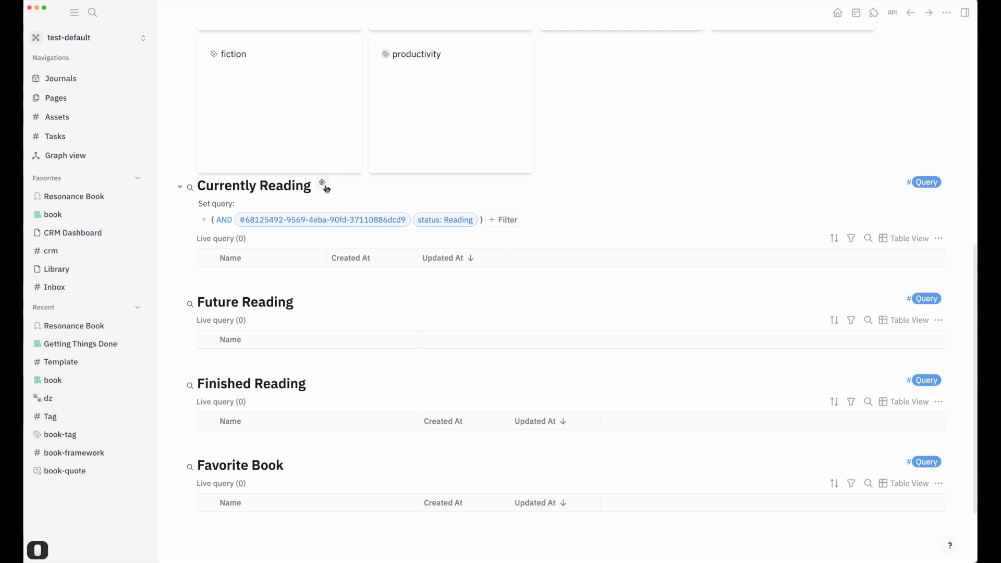
left_click(364, 222)
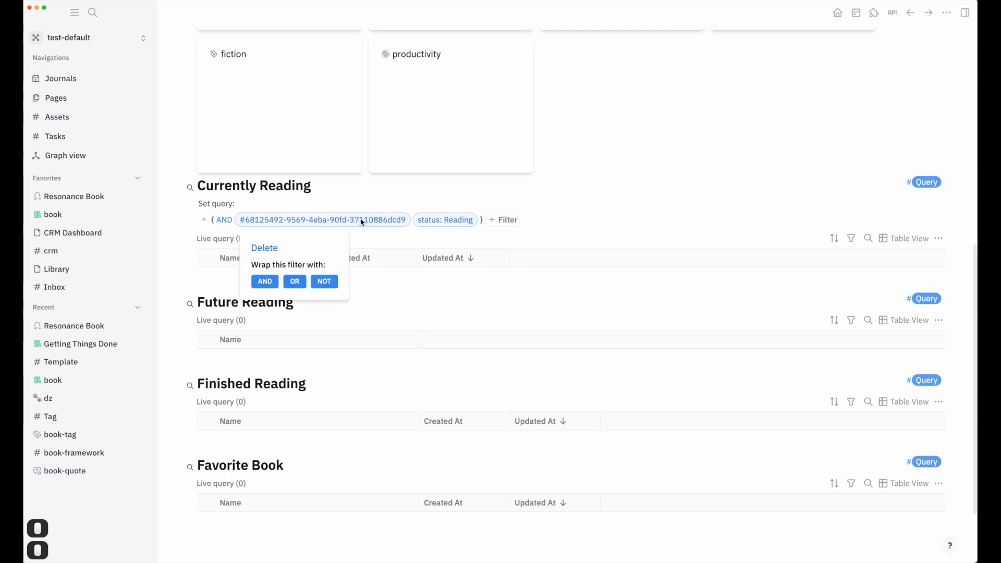
left_click(264, 248)
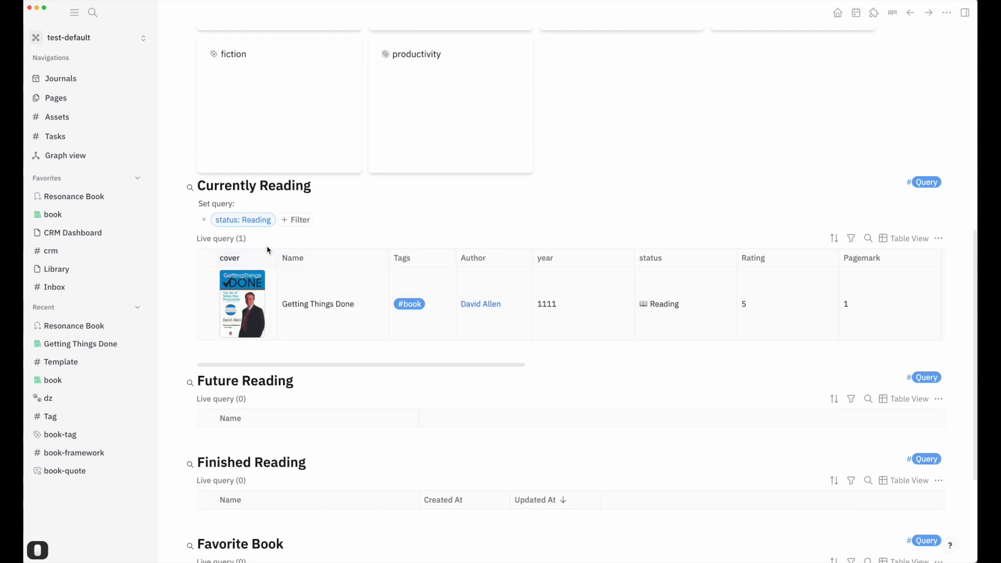
Step: Try adding a book tag filter to the Currently Reading query, and delete that filter again
left_click(305, 220)
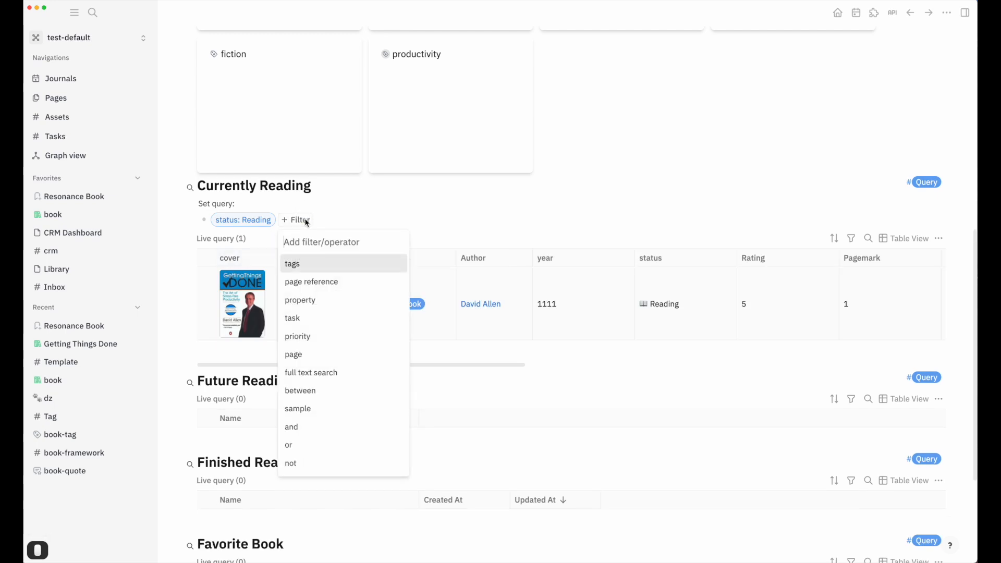
left_click(297, 266)
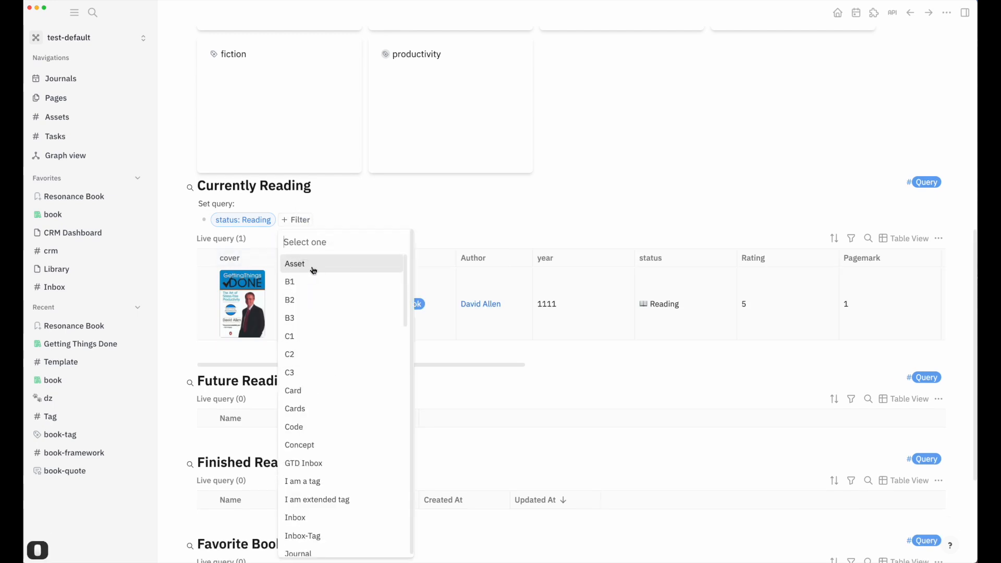
type("boo")
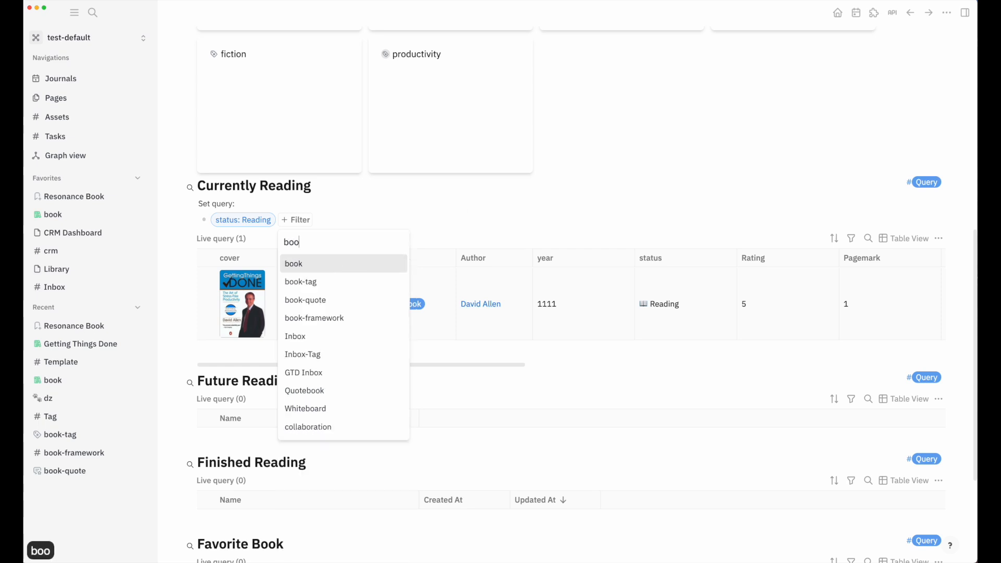
key("Return")
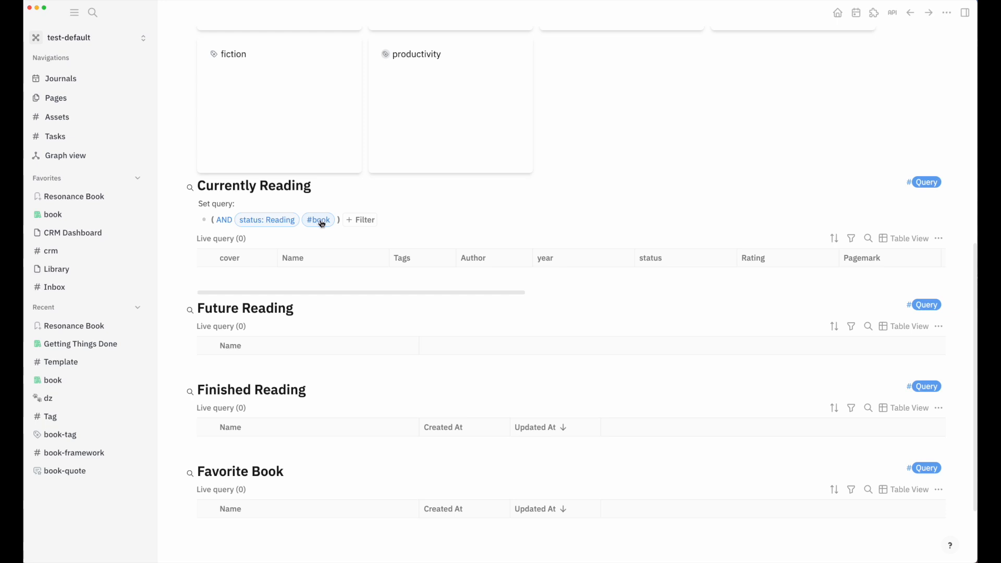
left_click(321, 224)
left_click(336, 251)
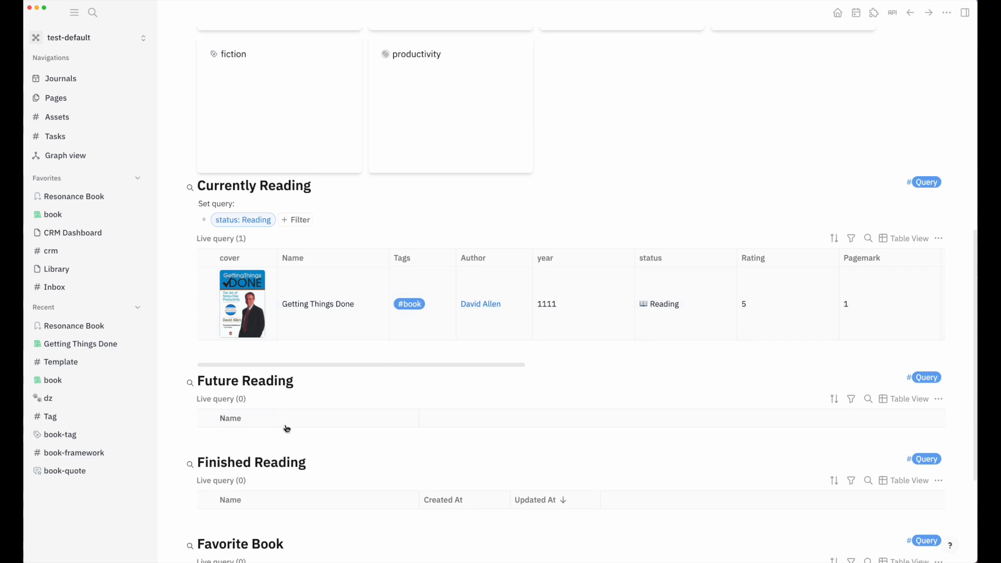
Step: Show the Future Reading query's settings and delete its long ID tag filter, leaving only status: To read
mouse_move(313, 386)
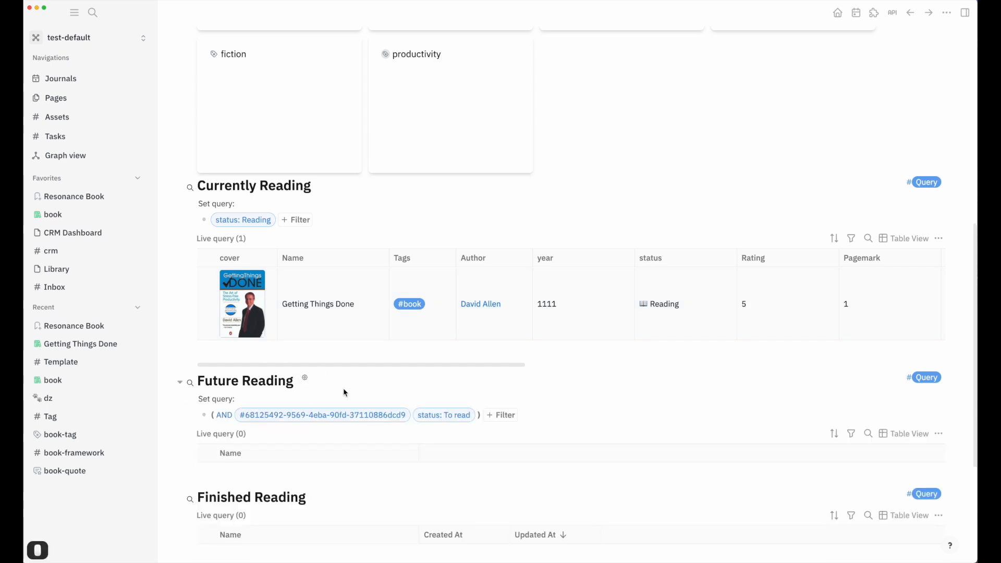
left_click(358, 416)
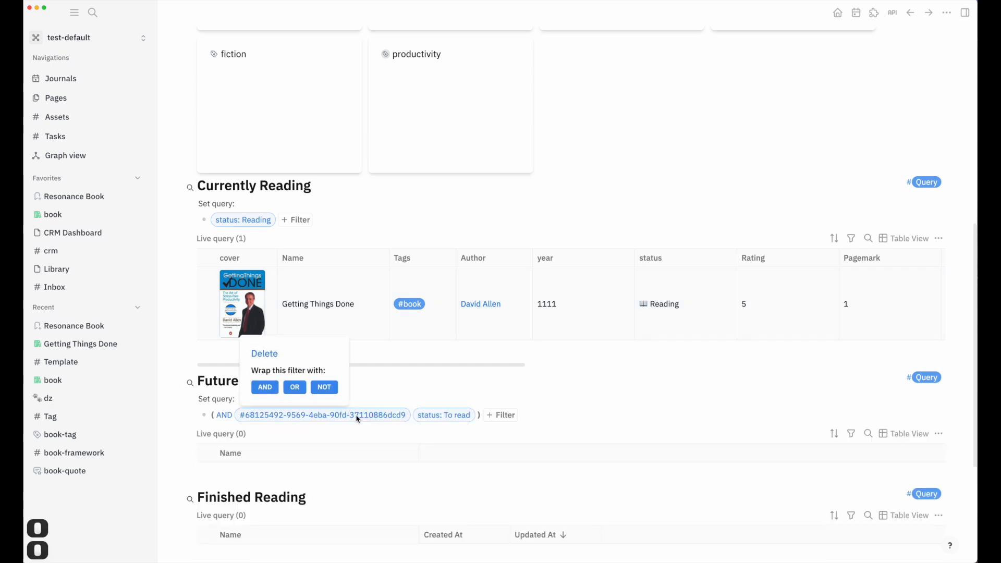
left_click(272, 358)
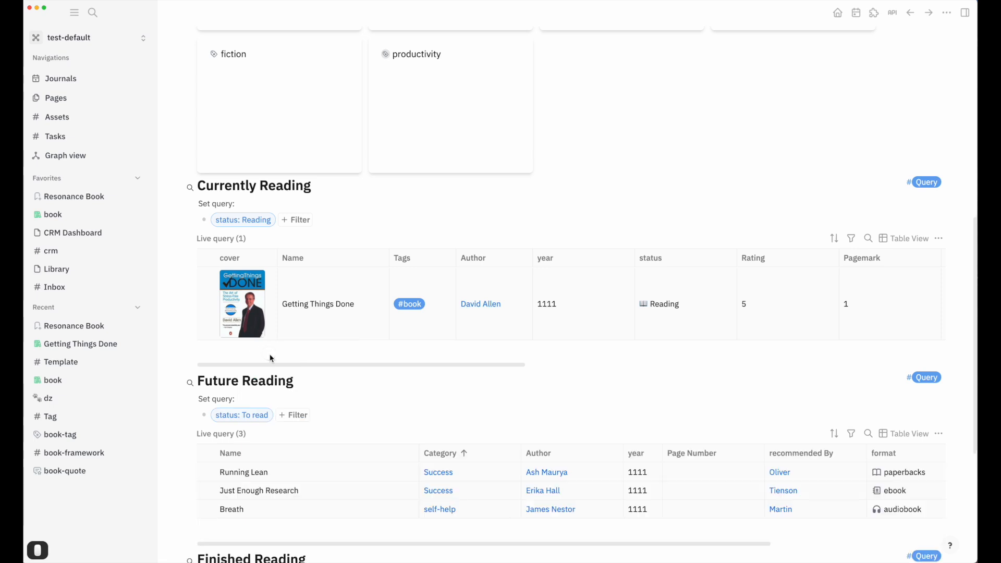
Step: Show the Finished Reading query's settings and delete its long ID tag filter, leaving only status: Read
scroll(328, 404, "down", 1)
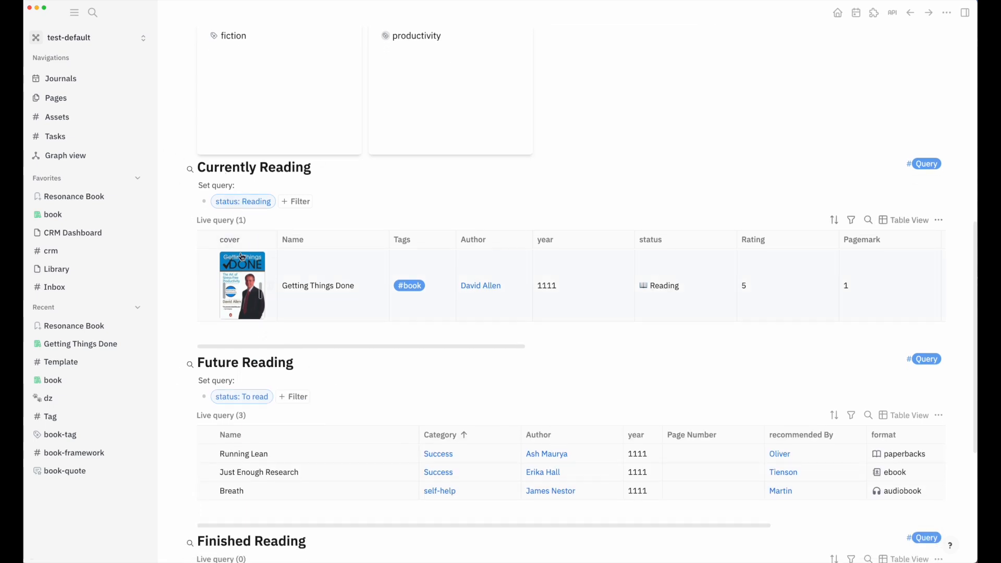
scroll(427, 371, "down", 4)
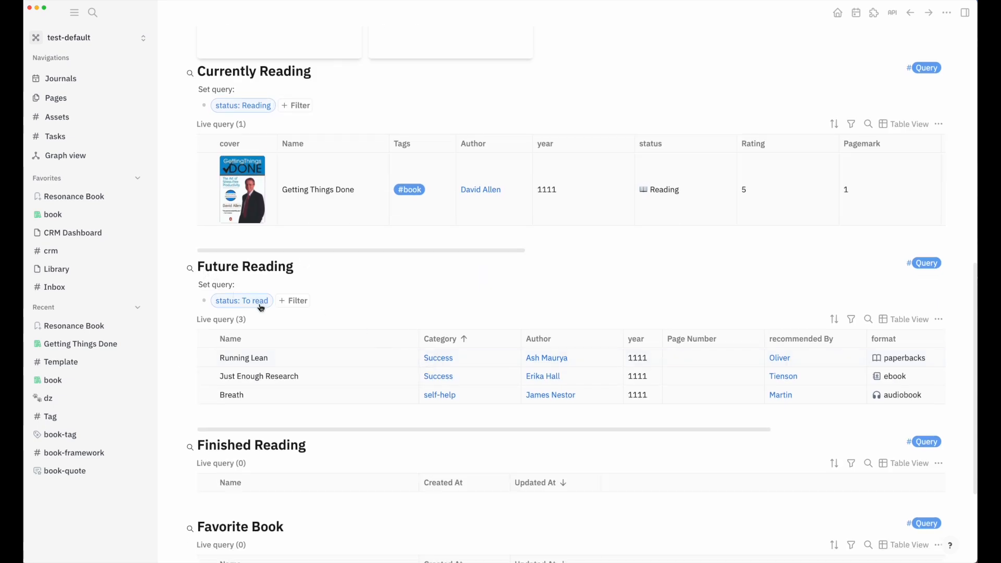
scroll(469, 355, "down", 3)
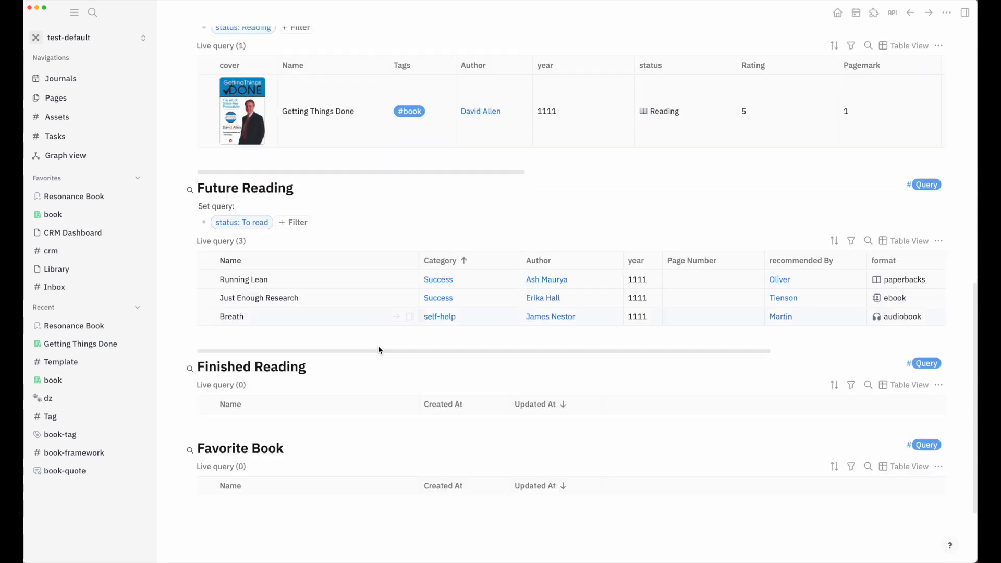
left_click(319, 362)
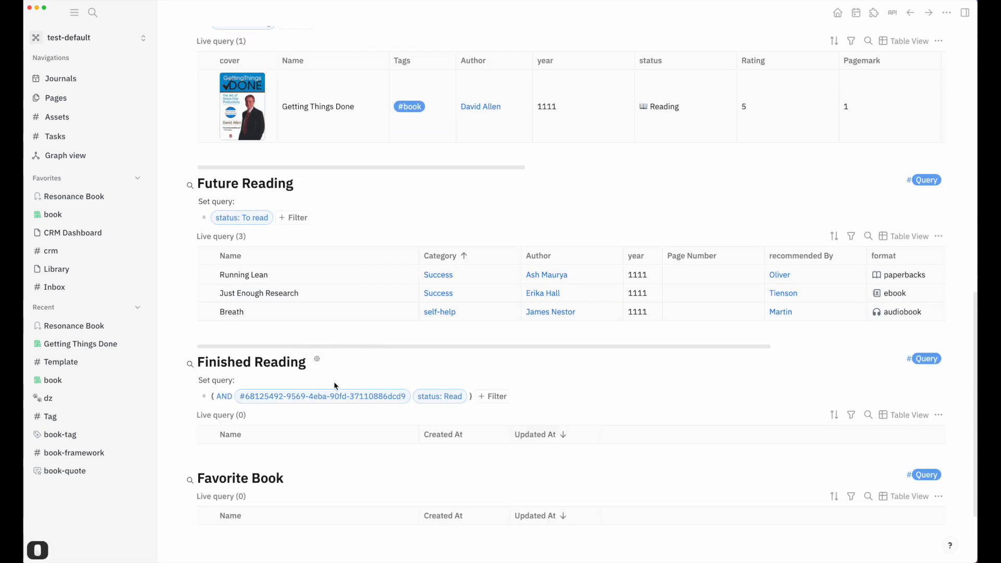
left_click(350, 396)
left_click(276, 431)
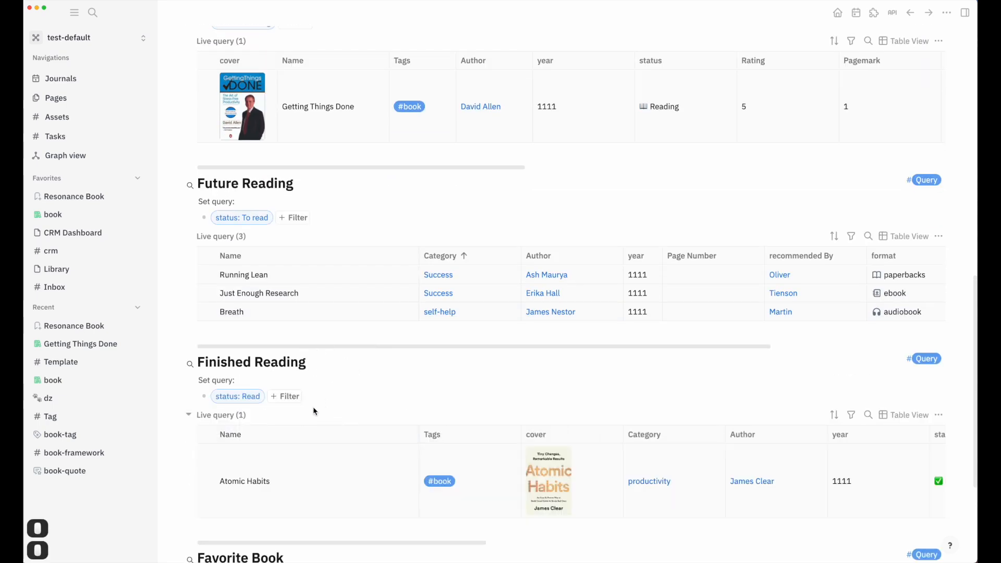
Step: Show the Favorite Book query's settings and delete its long ID tag filter, leaving only Favorite: true
scroll(318, 409, "down", 2)
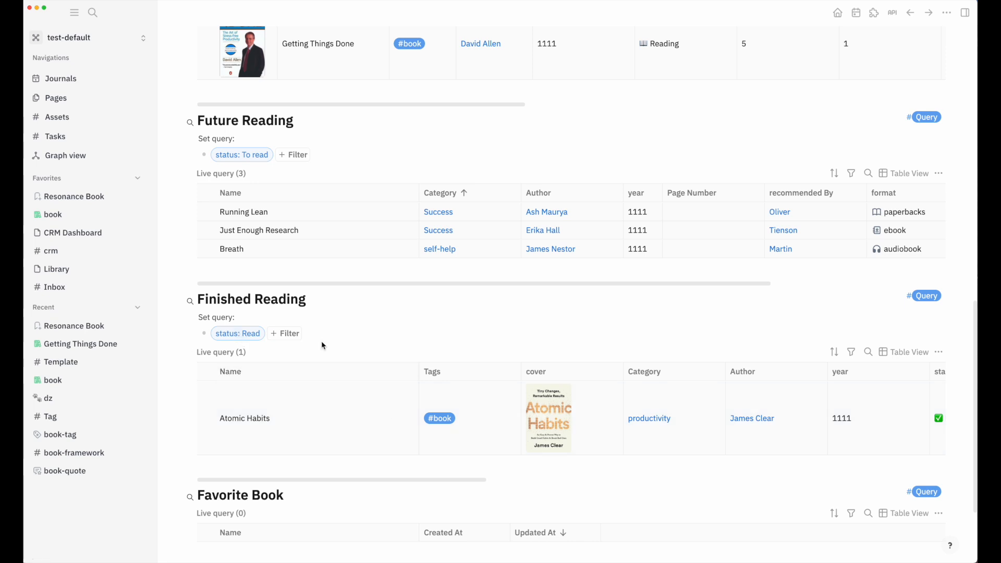
scroll(327, 349, "down", 4)
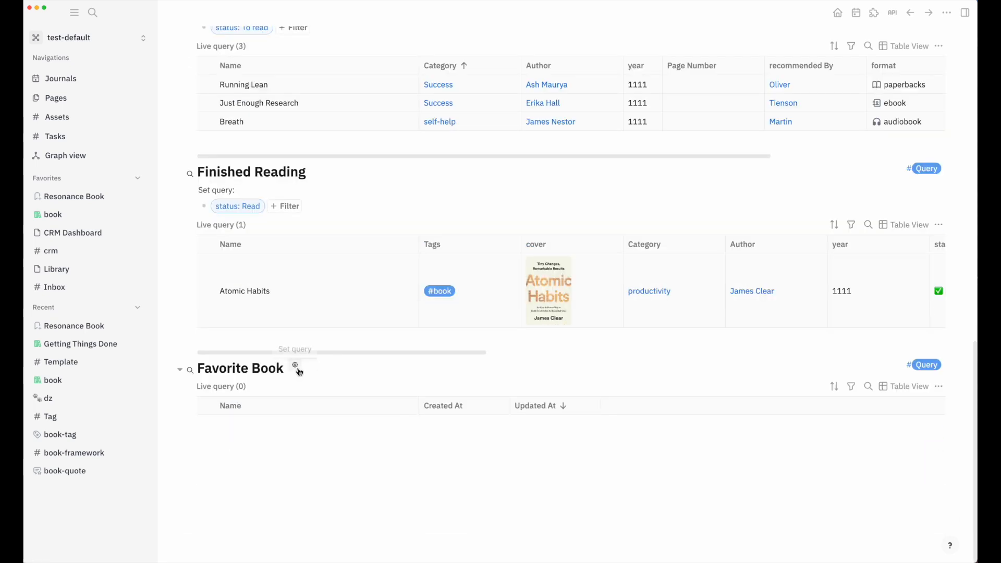
left_click(298, 369)
left_click(339, 403)
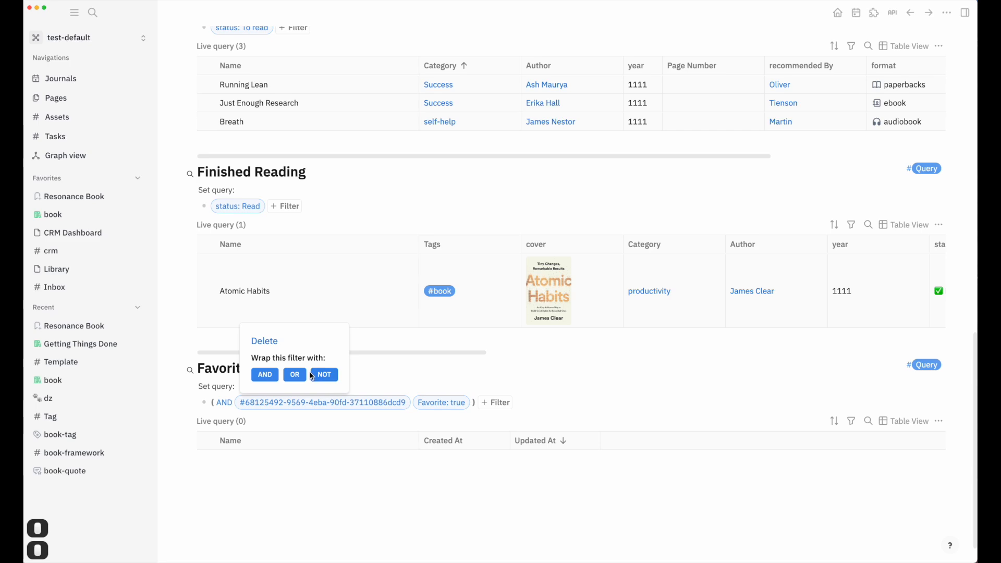
left_click(269, 343)
Step: Examine the Favorite Book query's results across all columns, from the cover and status through to the Favorite checkbox
scroll(330, 351, "down", 6)
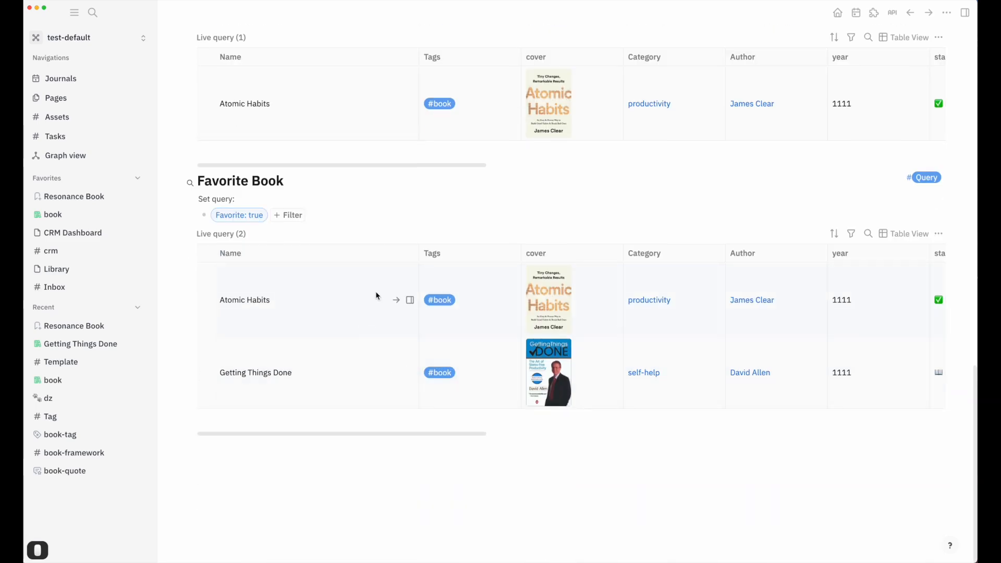
scroll(691, 300, "right", 10)
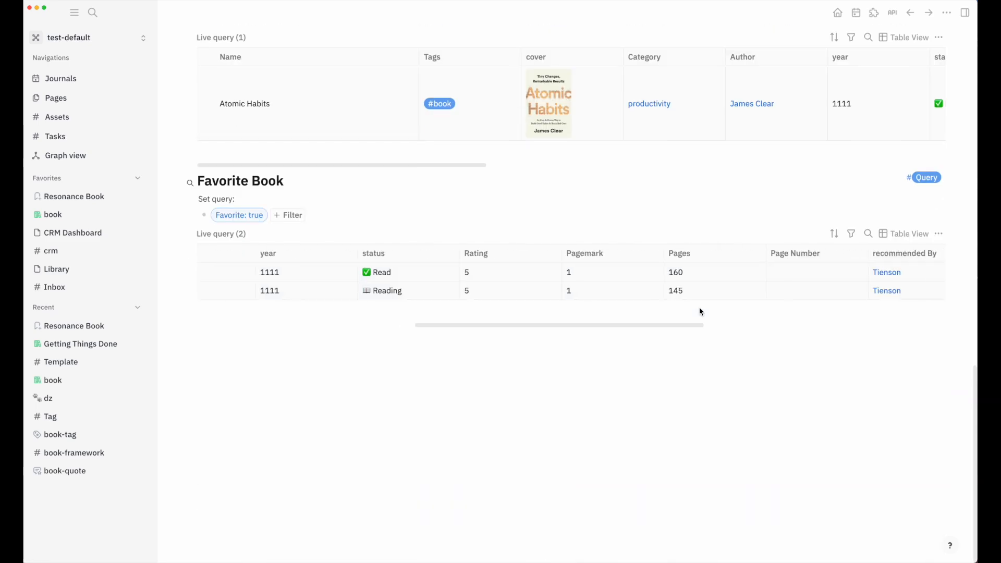
scroll(699, 308, "up", 3)
scroll(698, 311, "right", 2)
scroll(824, 424, "right", 5)
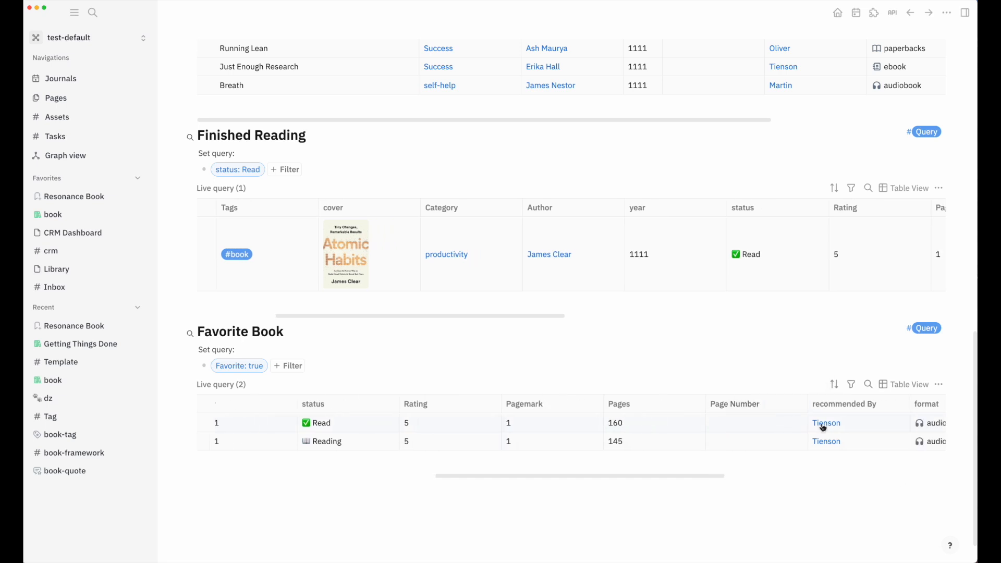
scroll(813, 421, "right", 4)
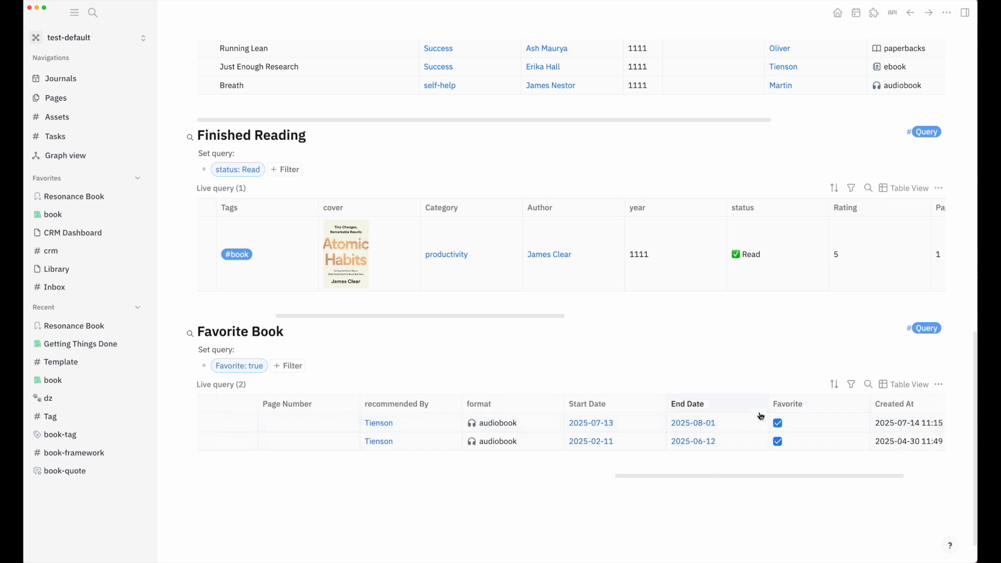
scroll(759, 416, "left", 5)
scroll(755, 407, "left", 8)
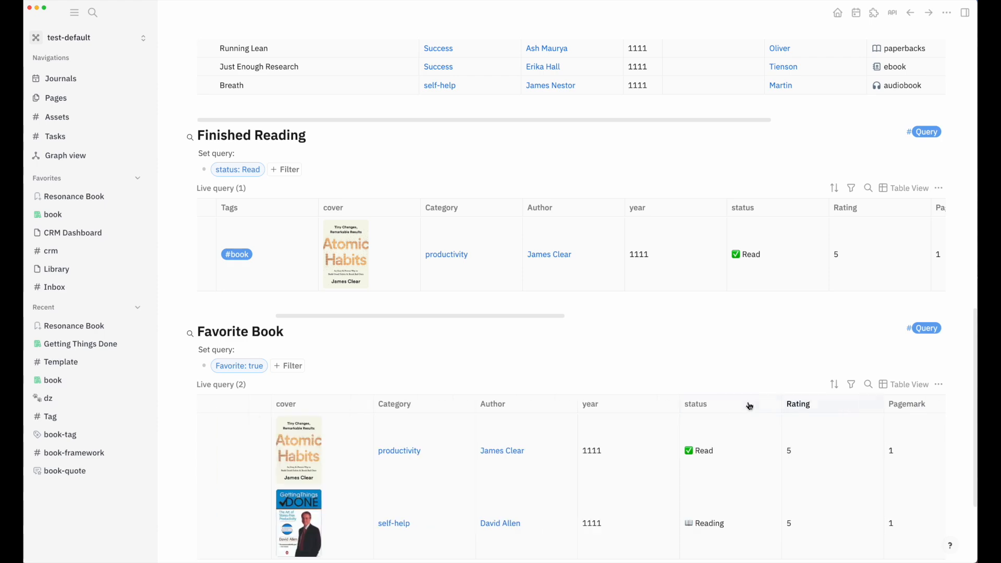
scroll(744, 405, "left", 2)
Step: Look over the Resonance Book dashboard's quote and Category sections, and open the book tag page
scroll(754, 333, "down", 15)
scroll(747, 325, "up", 3)
scroll(720, 323, "up", 2)
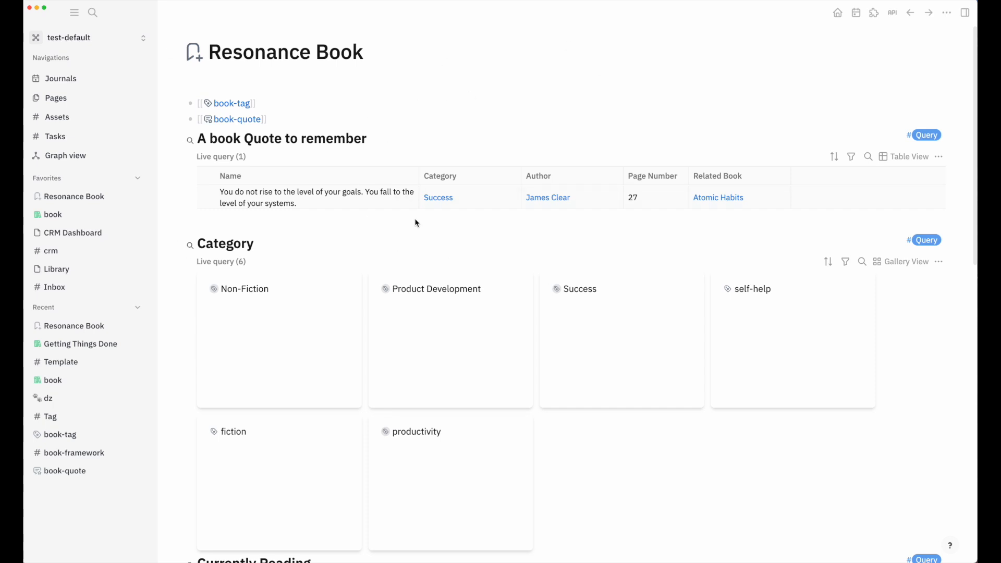
scroll(417, 222, "down", 3)
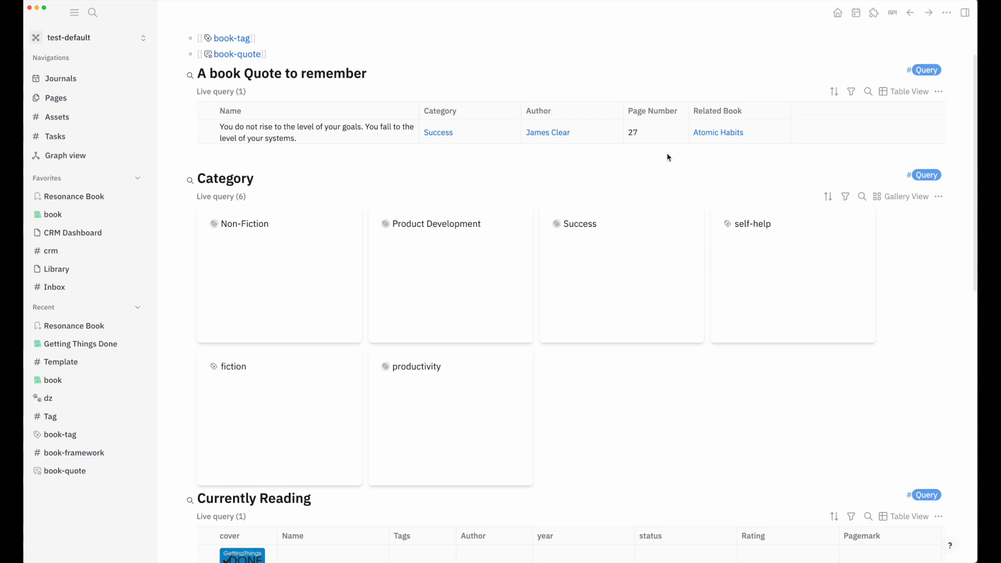
scroll(540, 279, "up", 3)
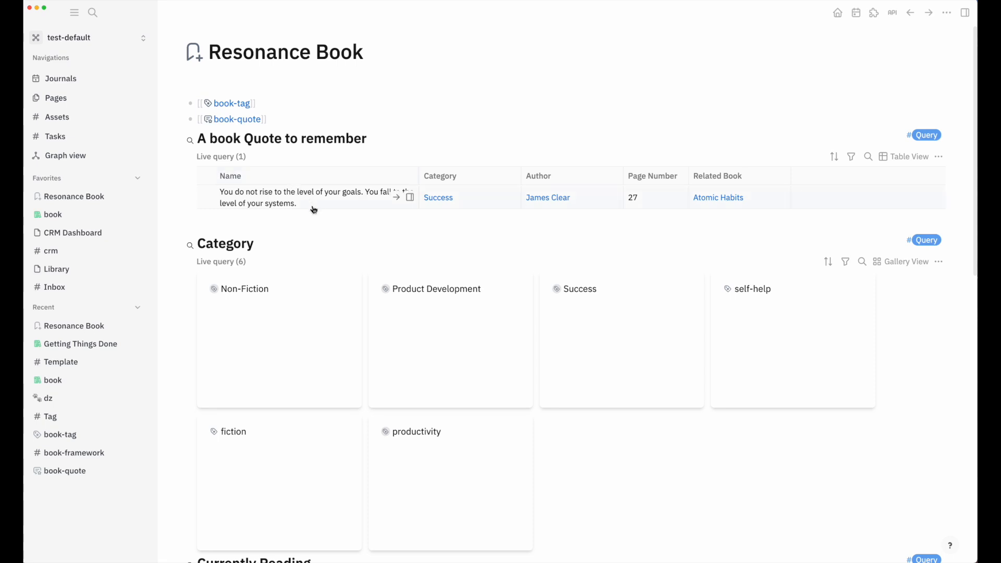
scroll(313, 208, "down", 1)
left_click(91, 217)
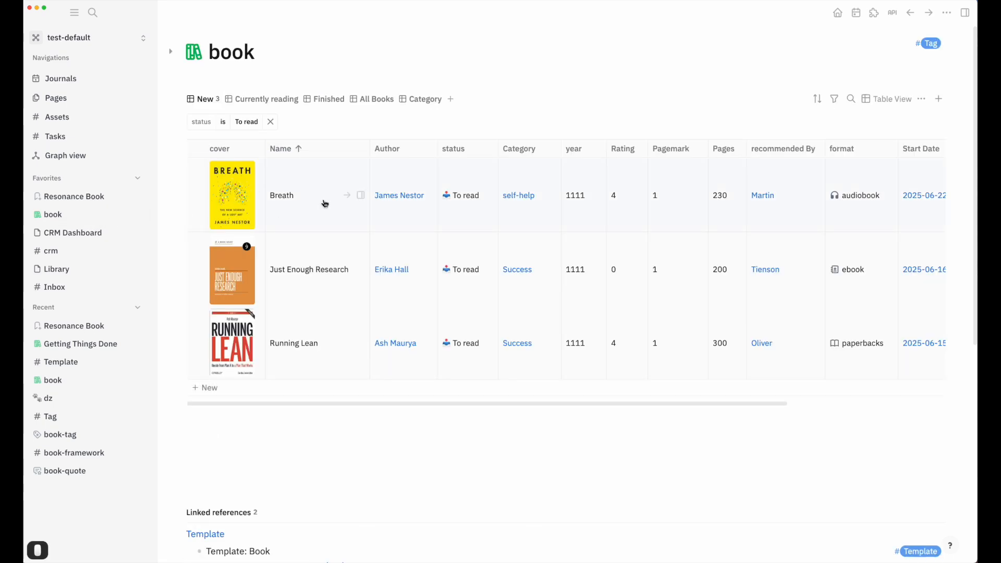